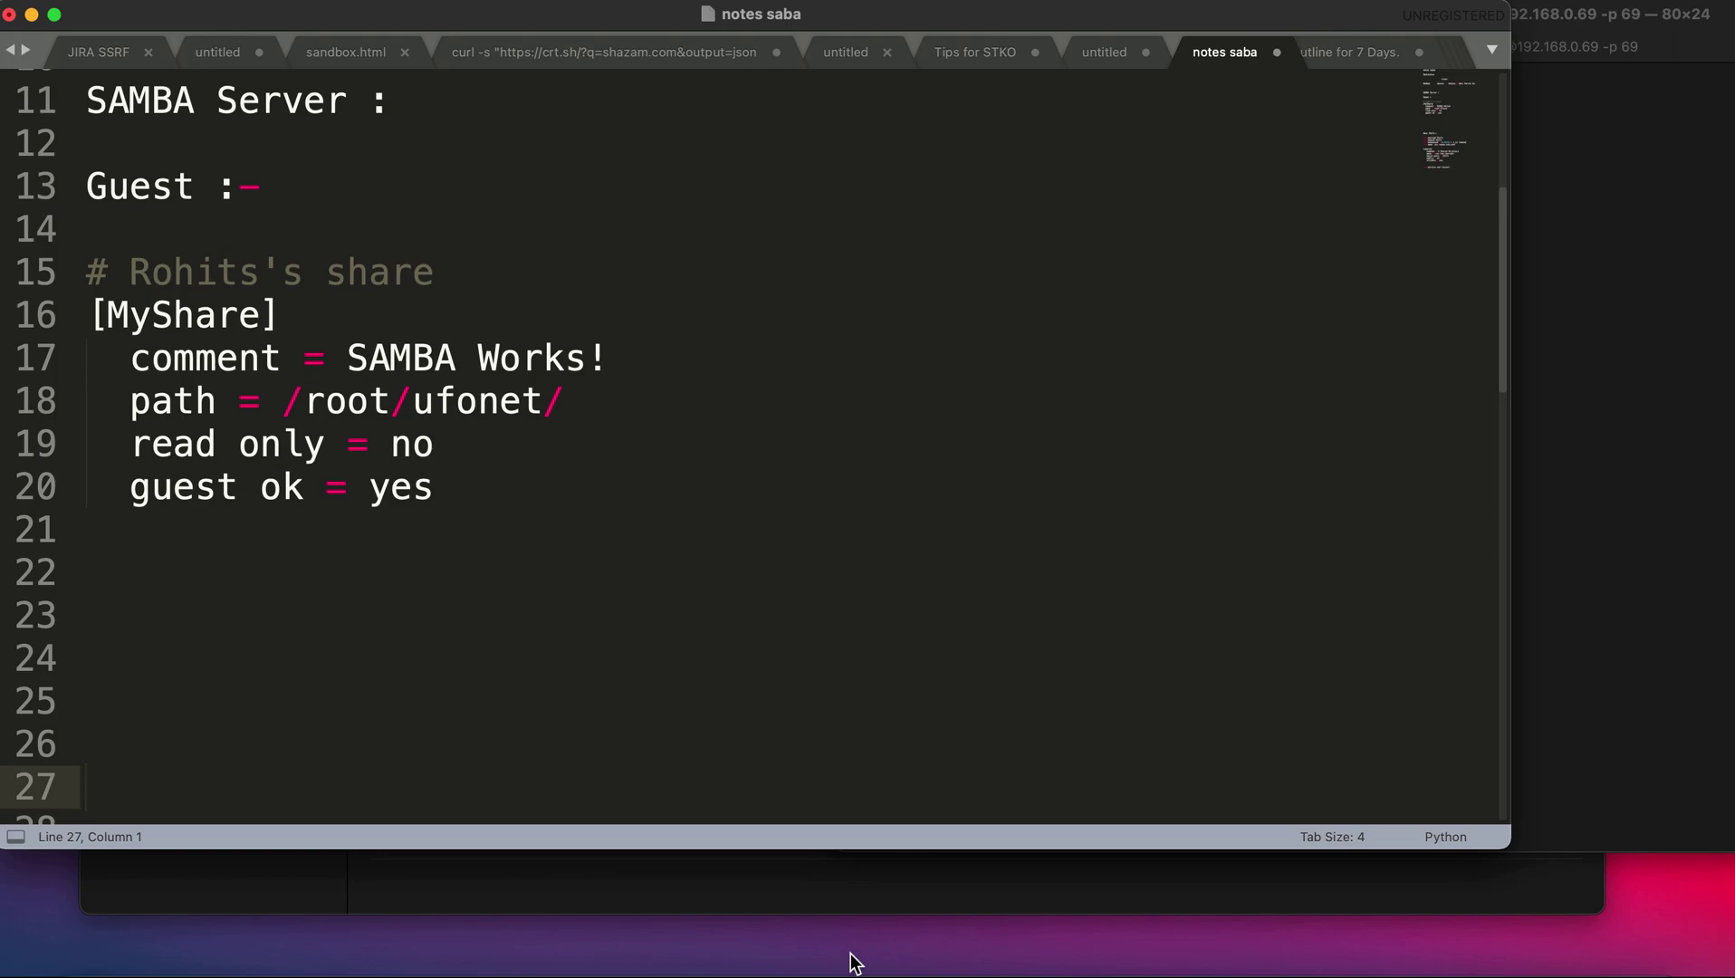
Highlight the SAMBA Server and Guest lines in the notes, then place the root terminal beside them.
left_click_drag(412, 100, 86, 98)
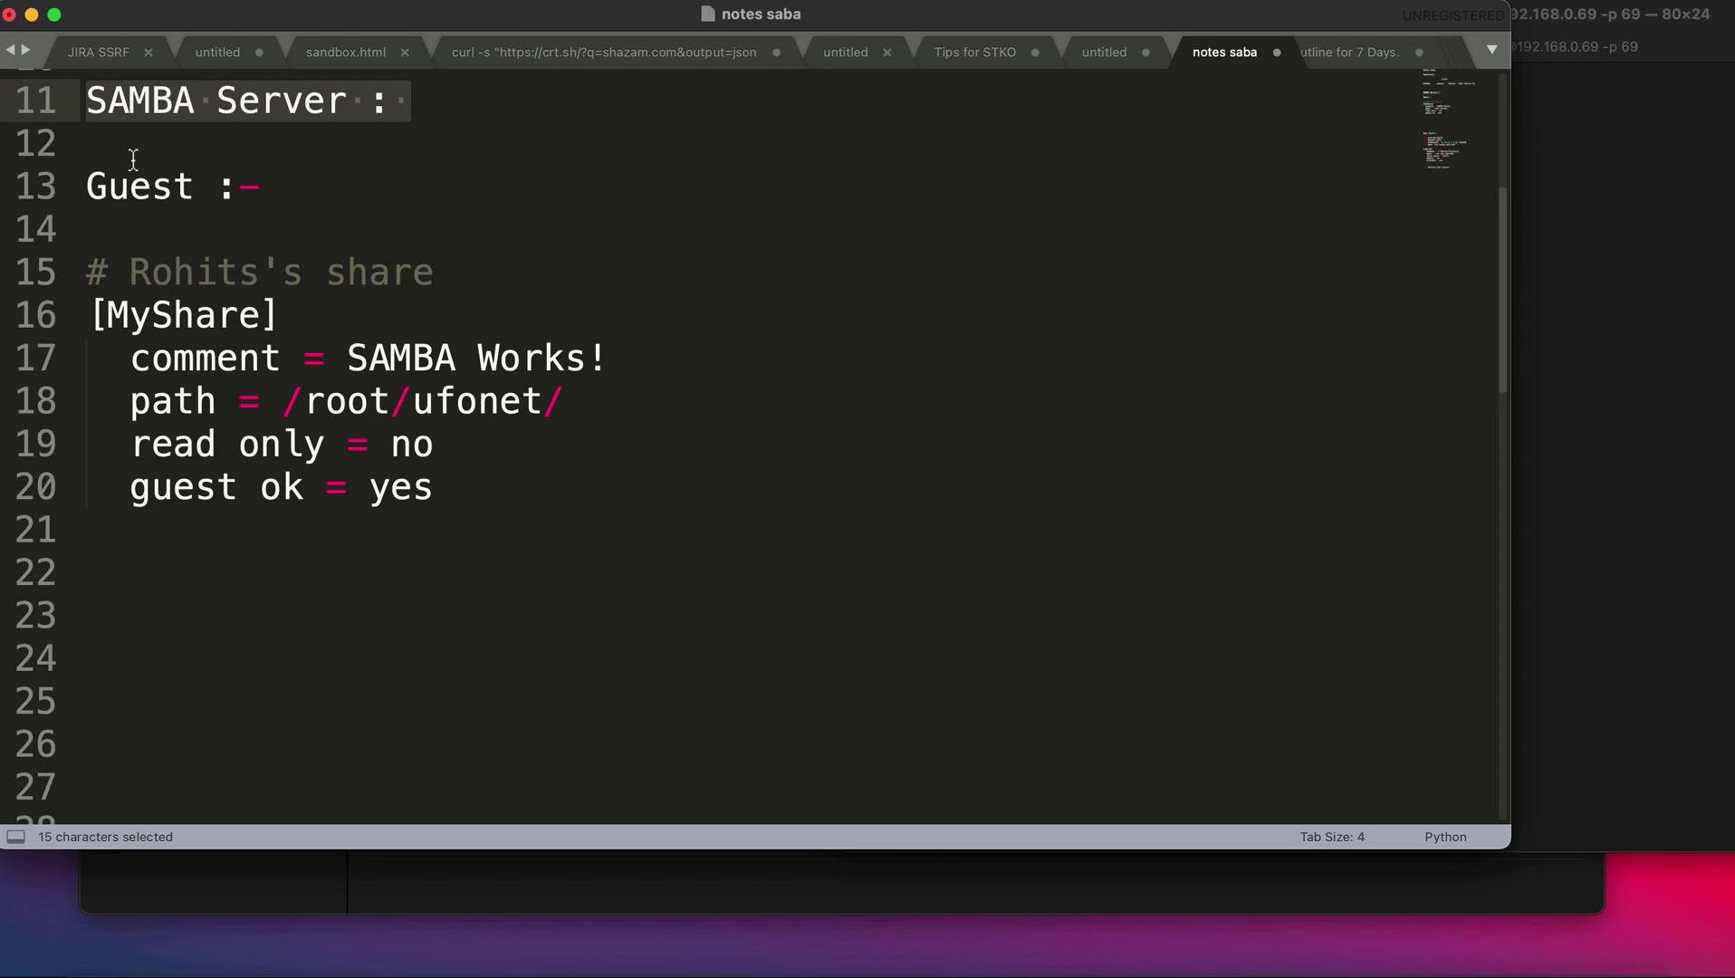
left_click(321, 194)
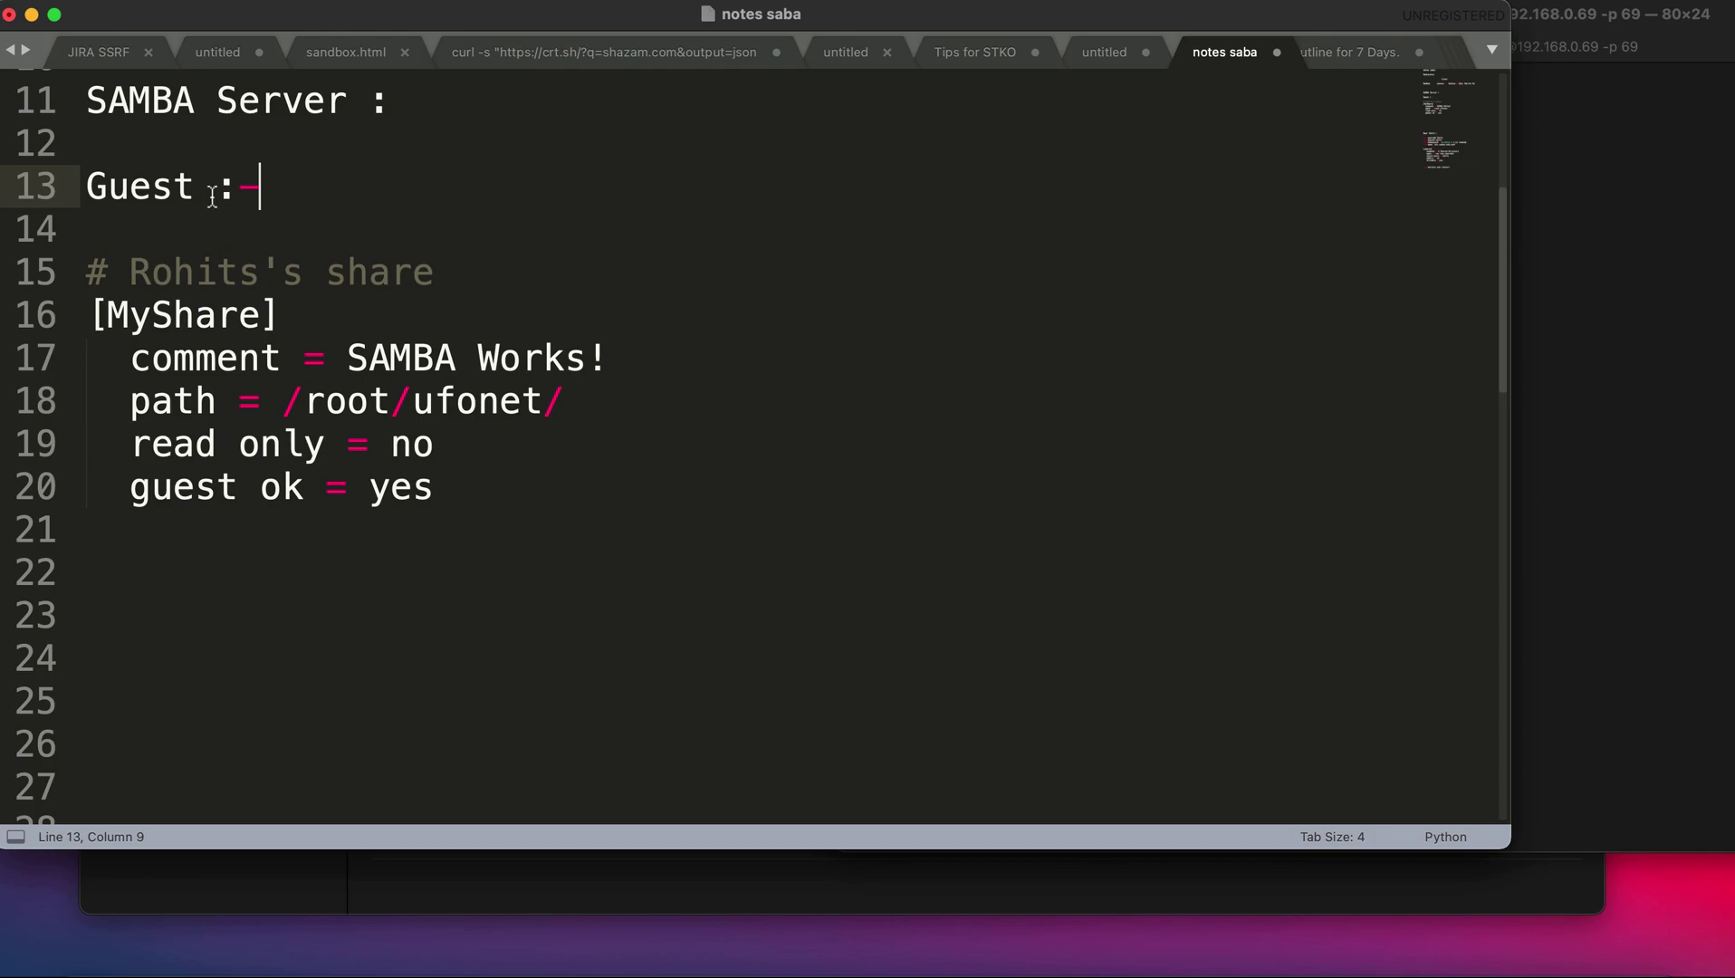
key("super+shift+Left")
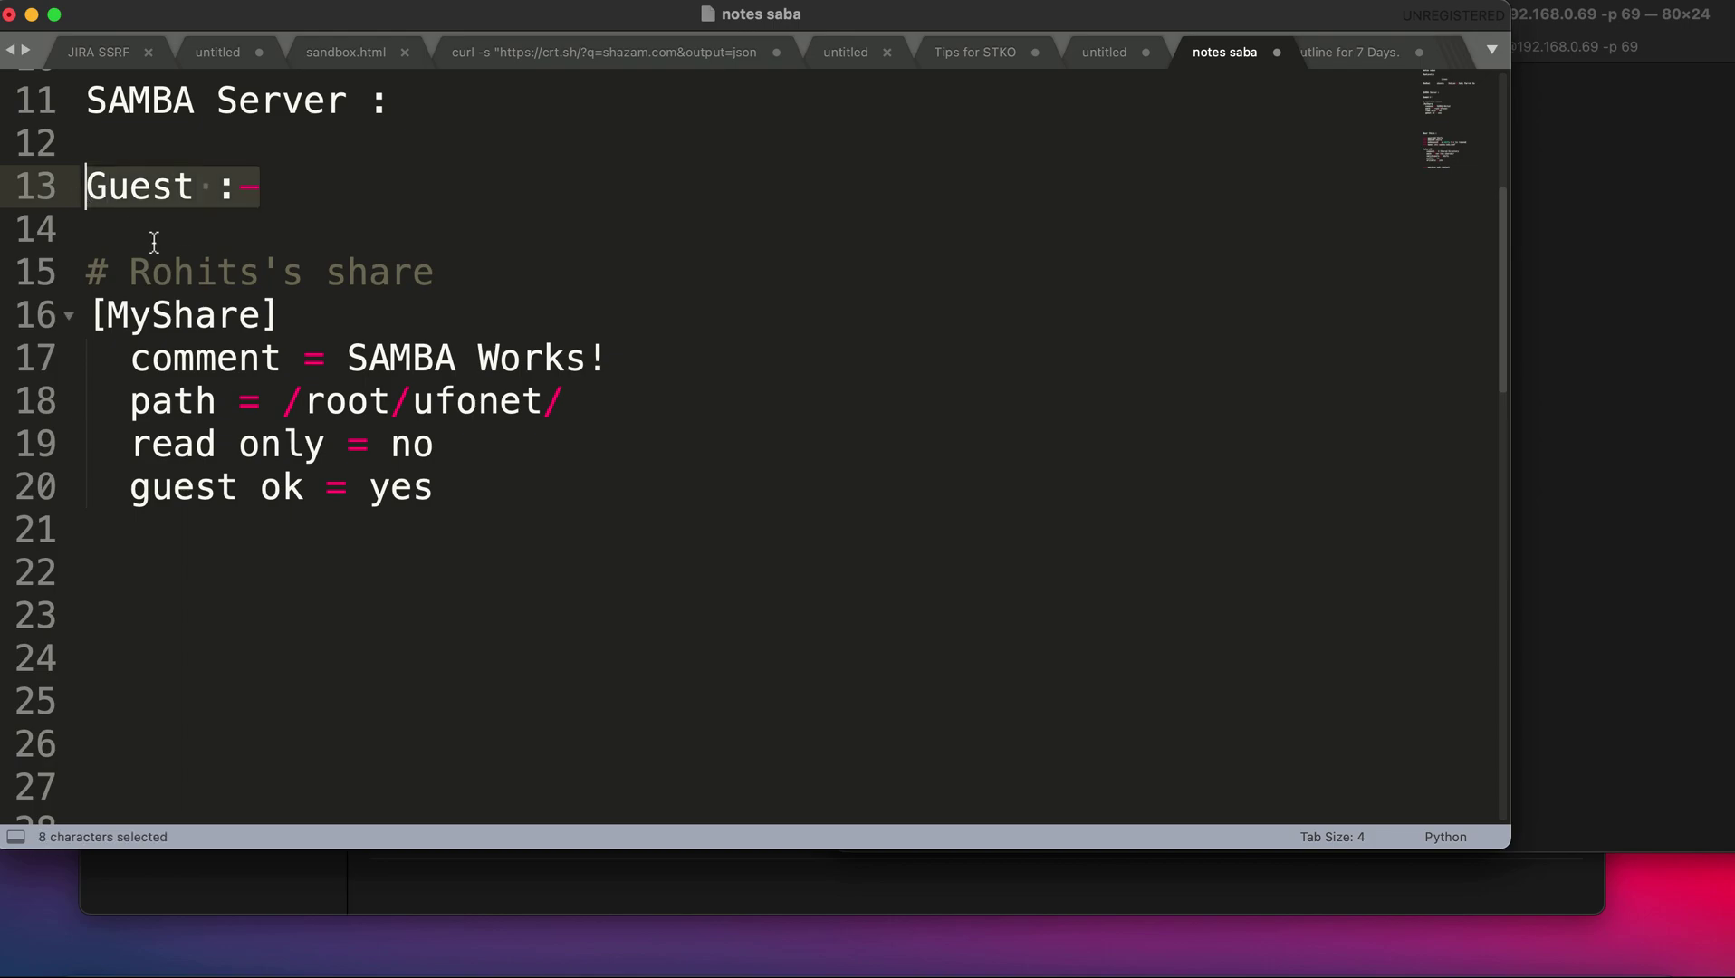
left_click(1569, 150)
left_click_drag(1452, 28, 1396, 24)
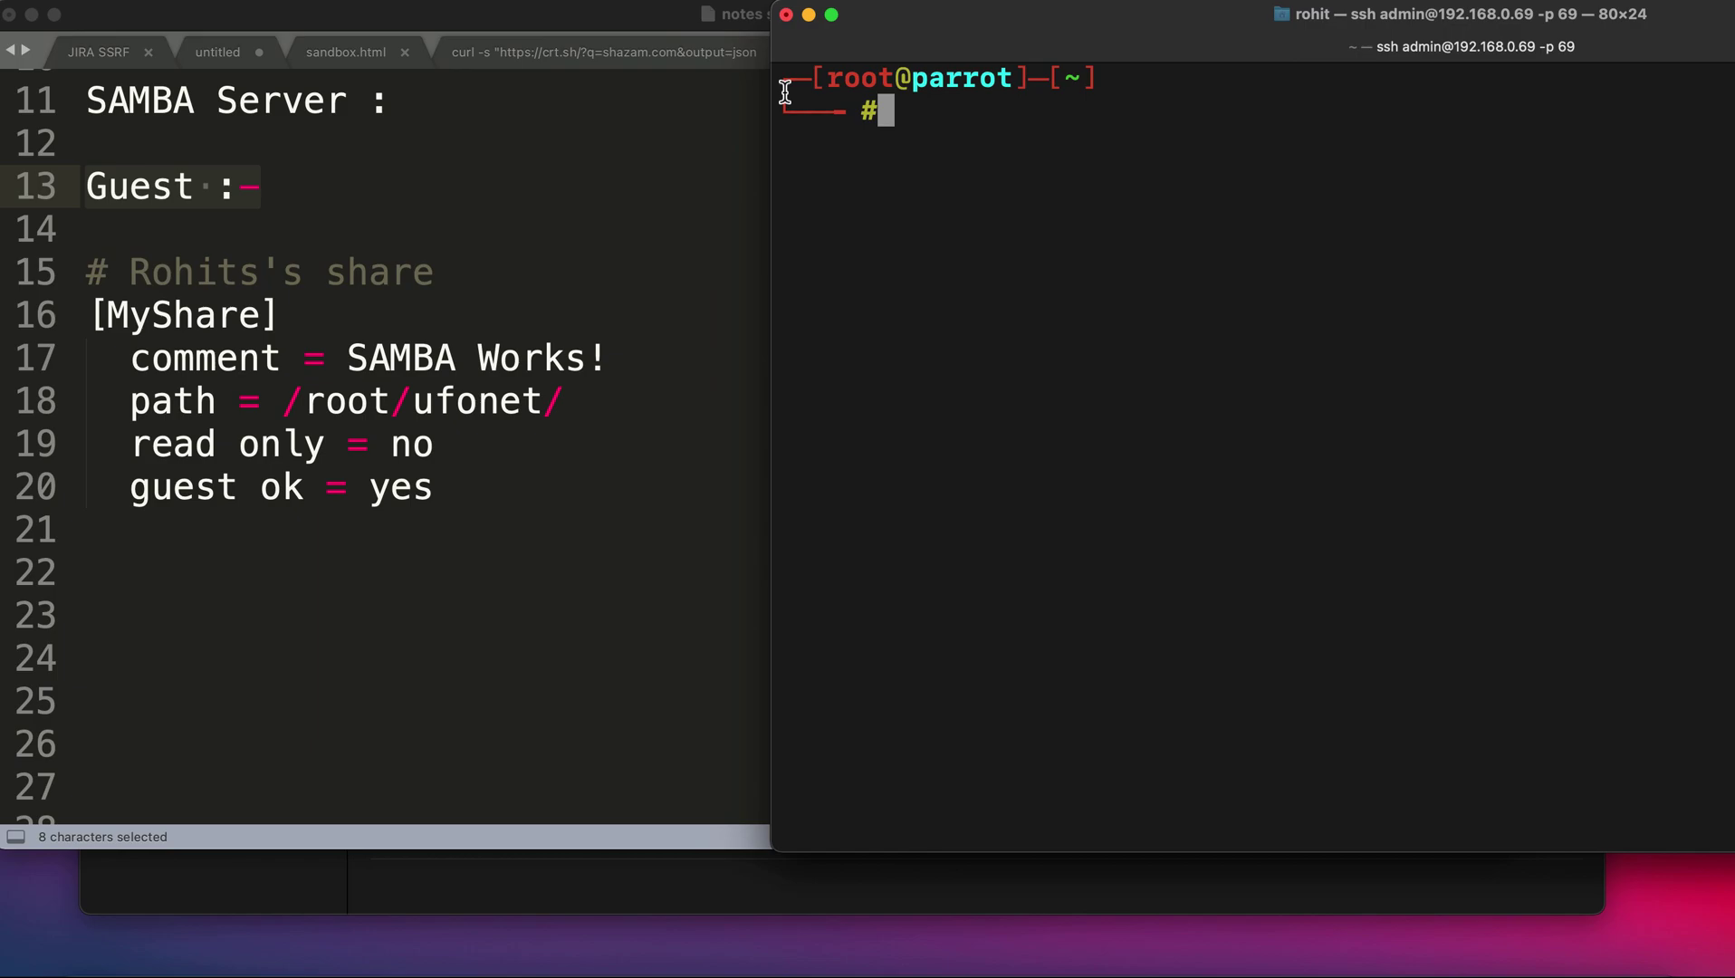
Check the Parrot OS virtual machine in VMware, then hide its window.
left_click_drag(816, 78, 1043, 80)
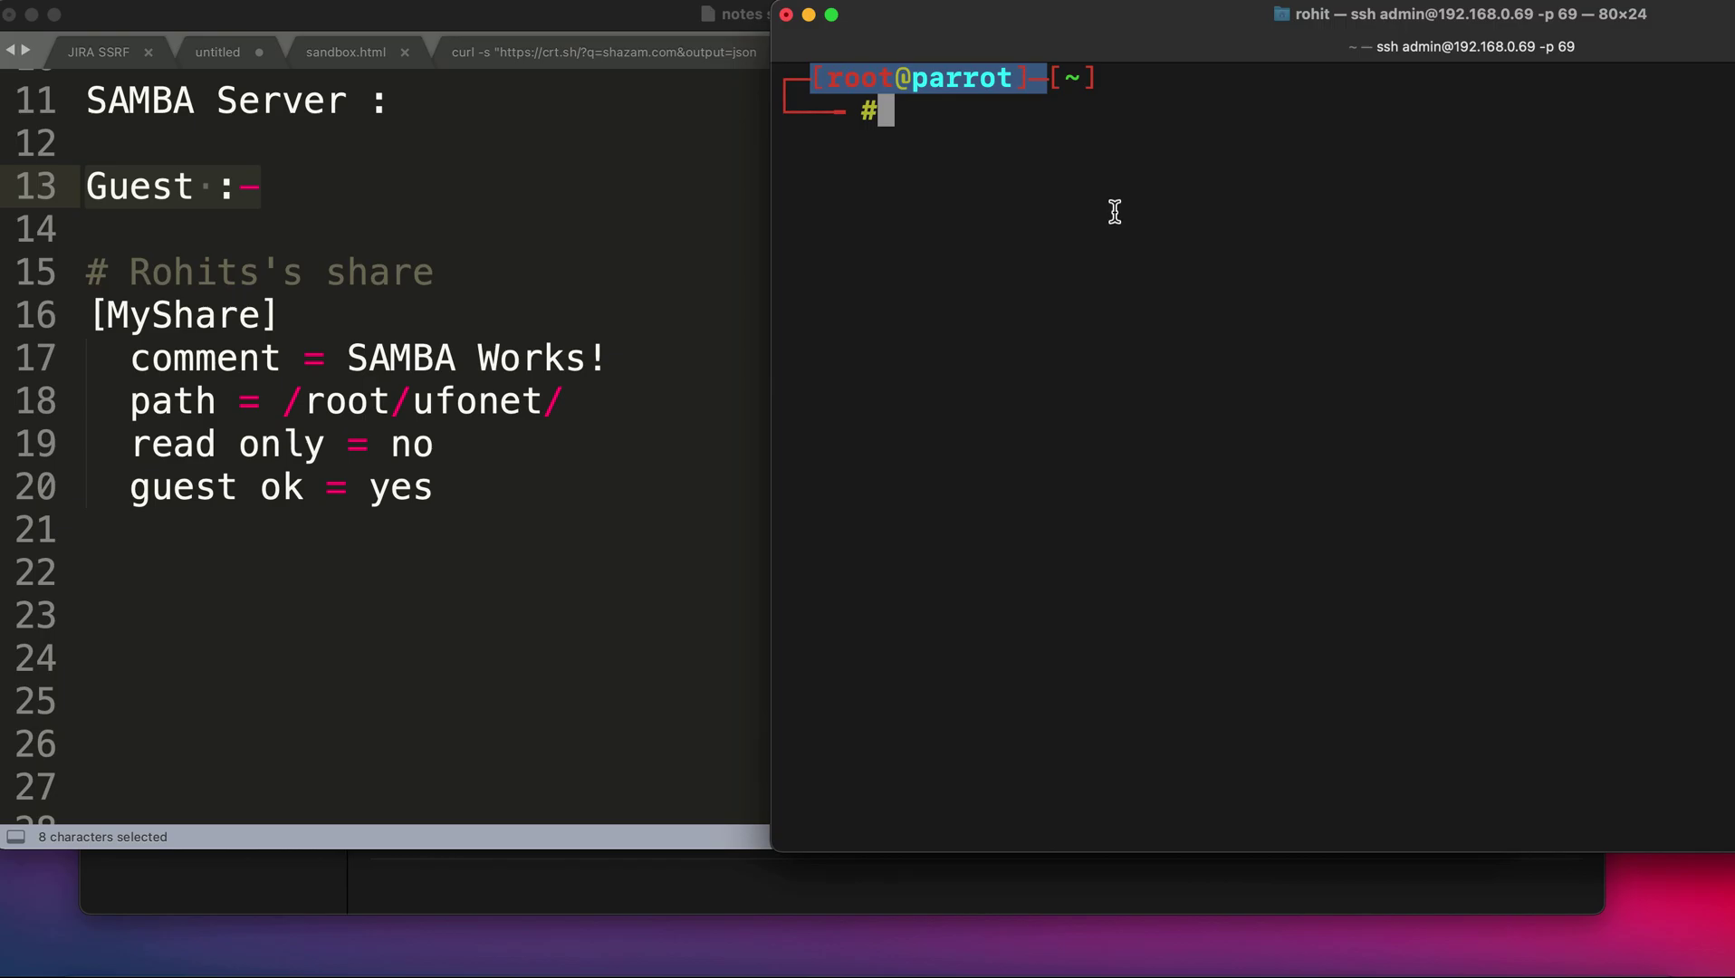
left_click(933, 892)
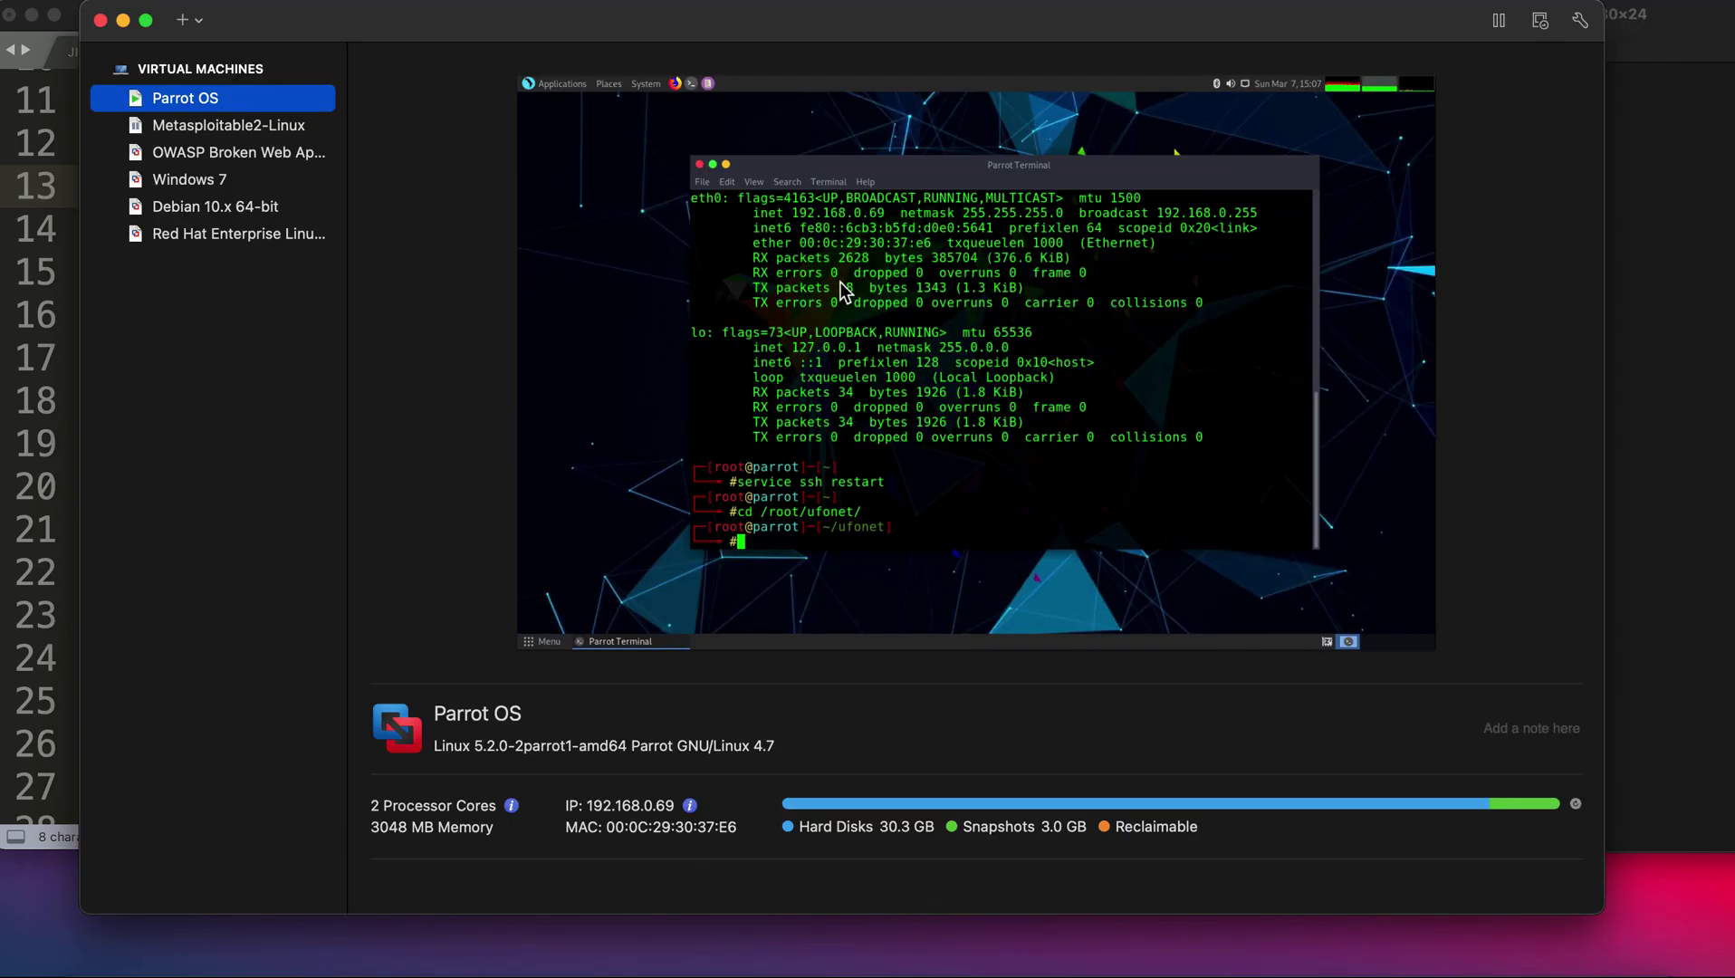
left_click(274, 77)
left_click(240, 97)
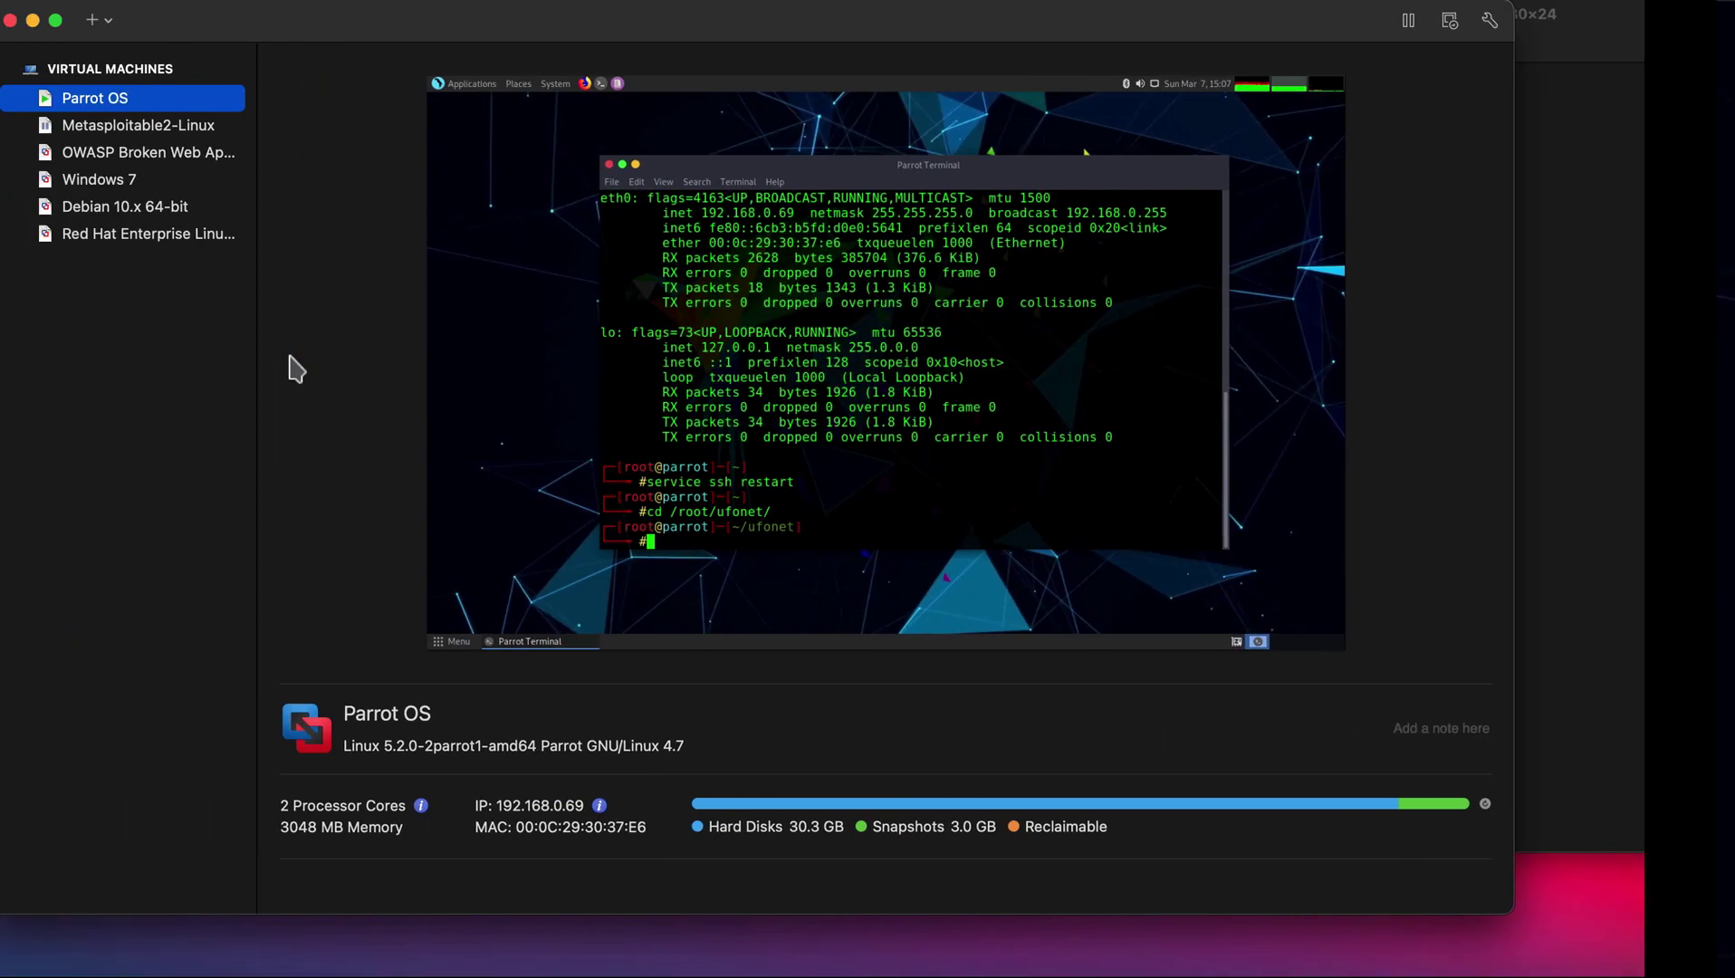
left_click(35, 22)
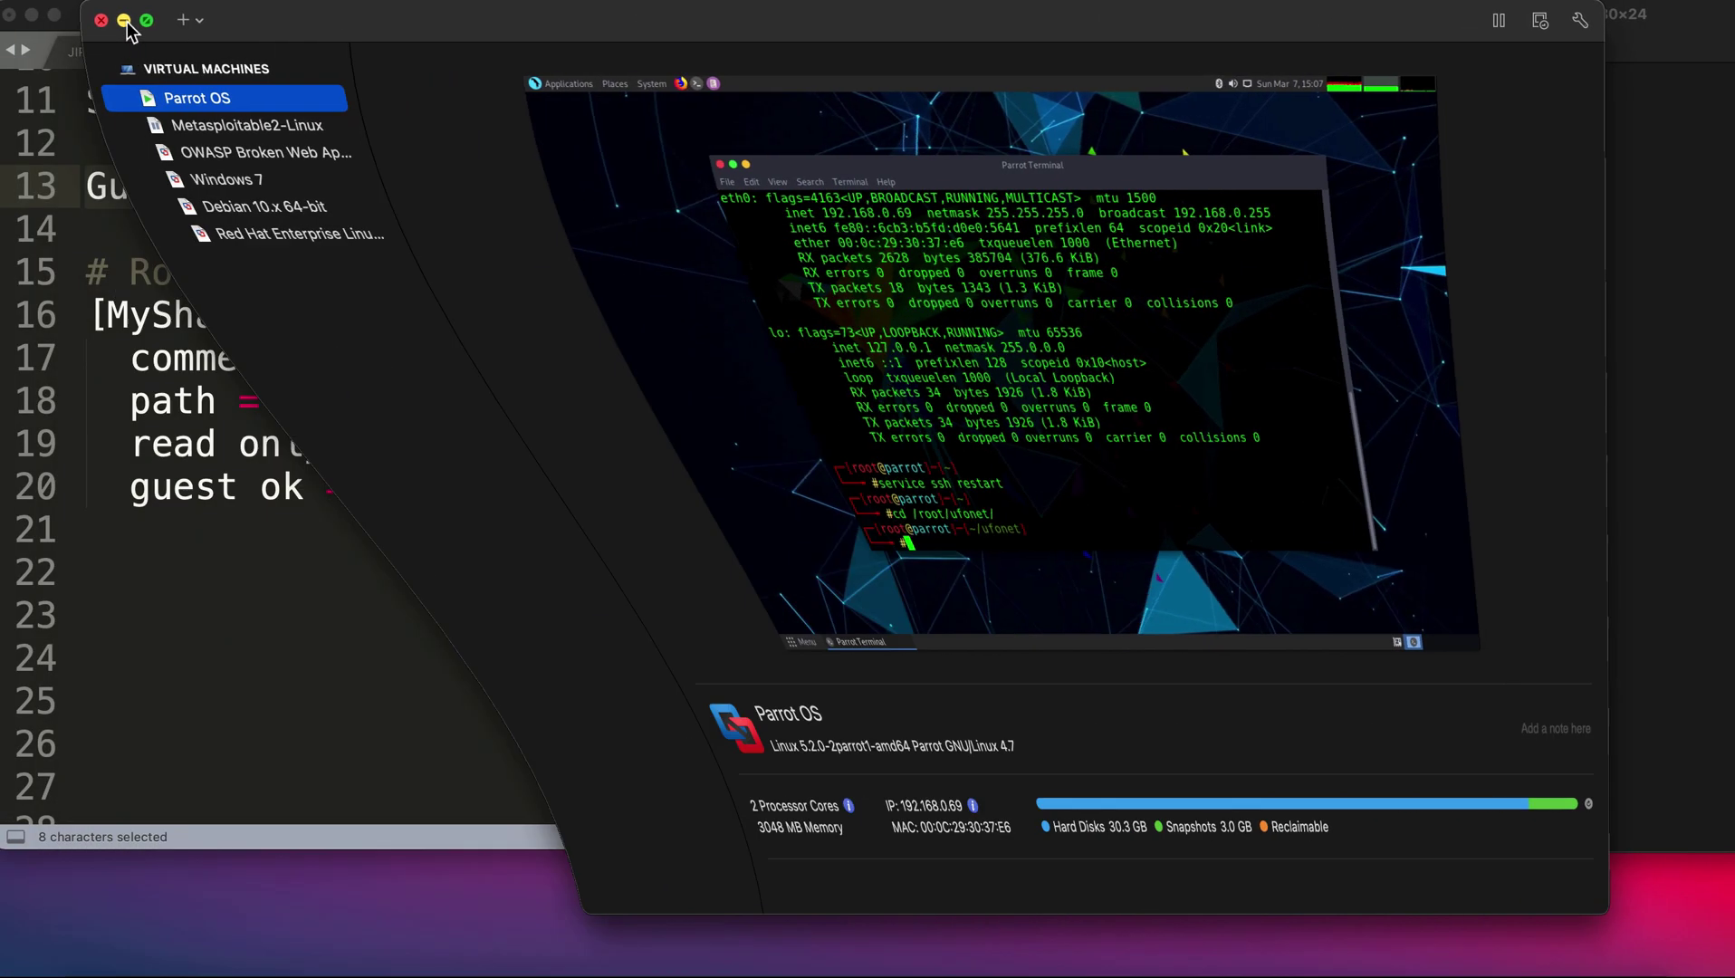
Run ifconfig in the SSH terminal and pick out eth0's address 192.168.0.69.
left_click(1044, 417)
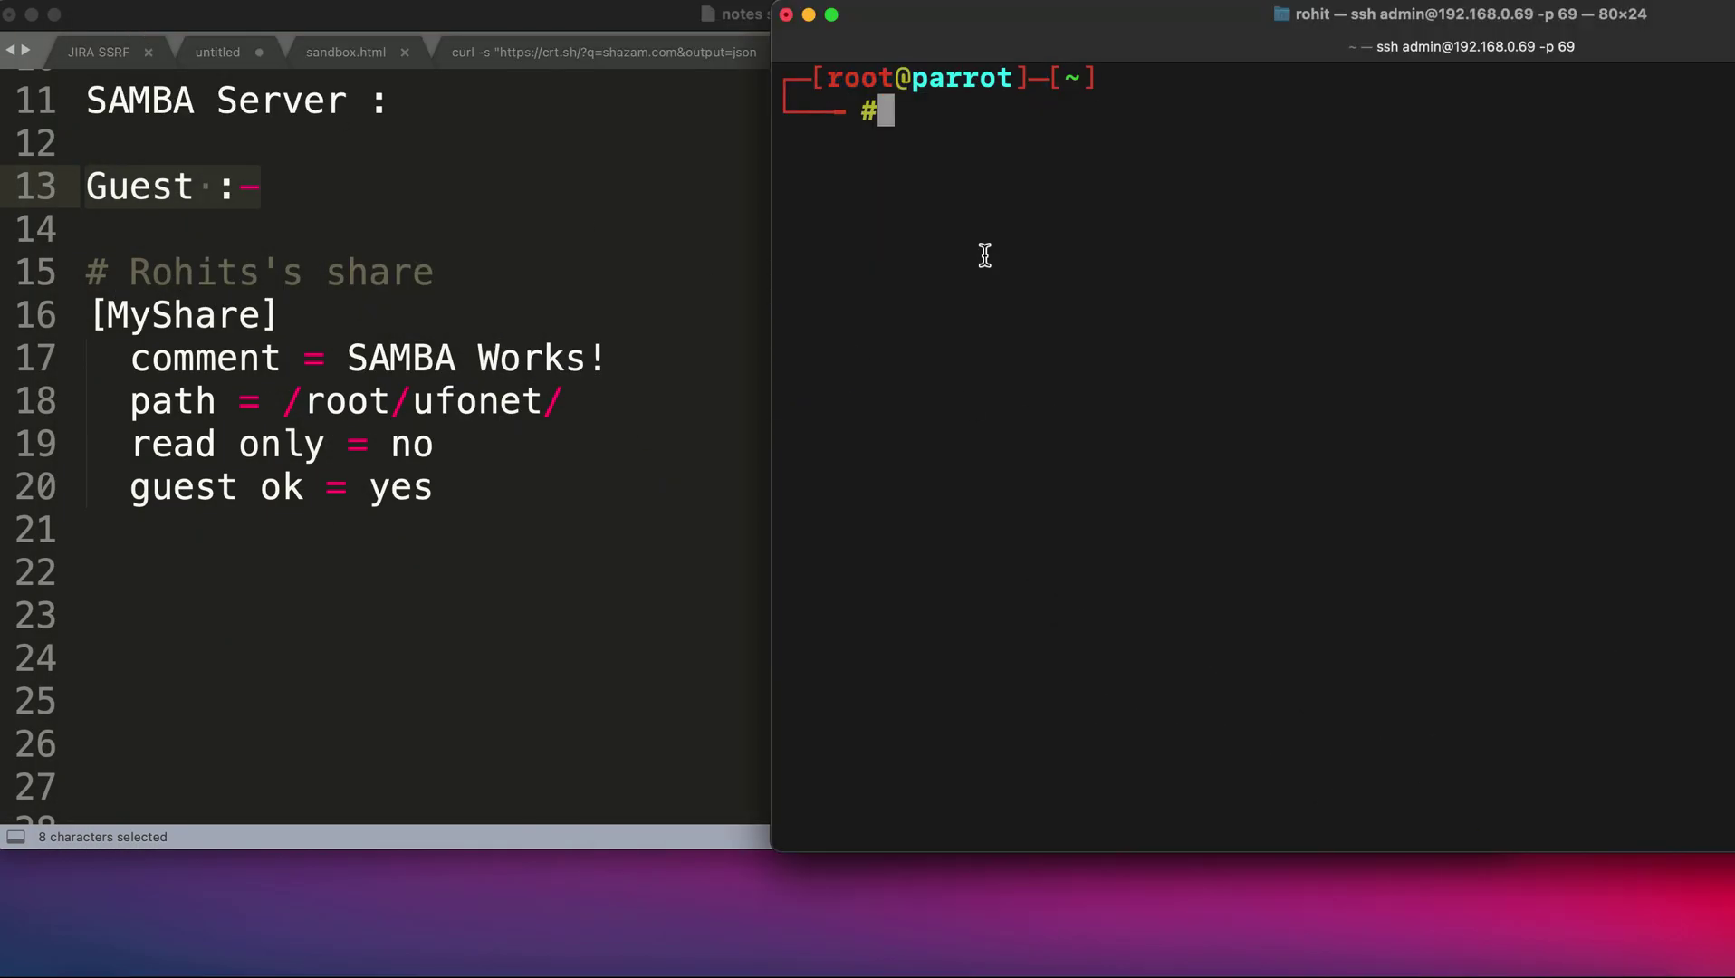
type("ifconfig")
key("Return")
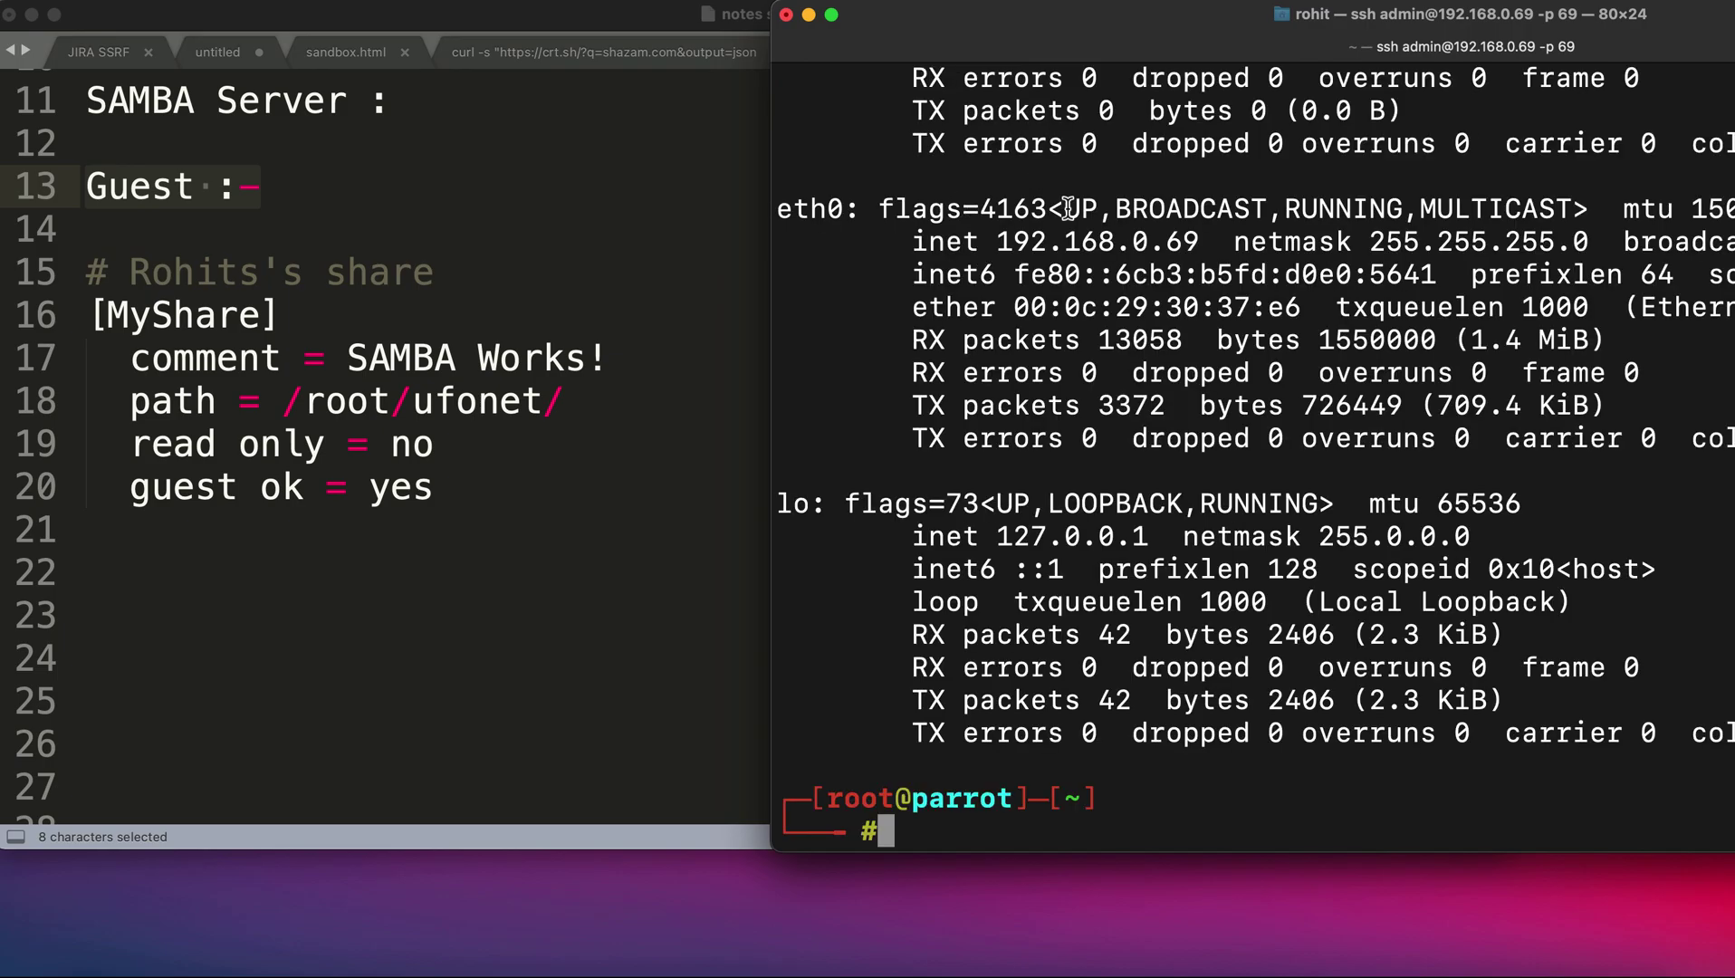
left_click_drag(998, 243, 1209, 245)
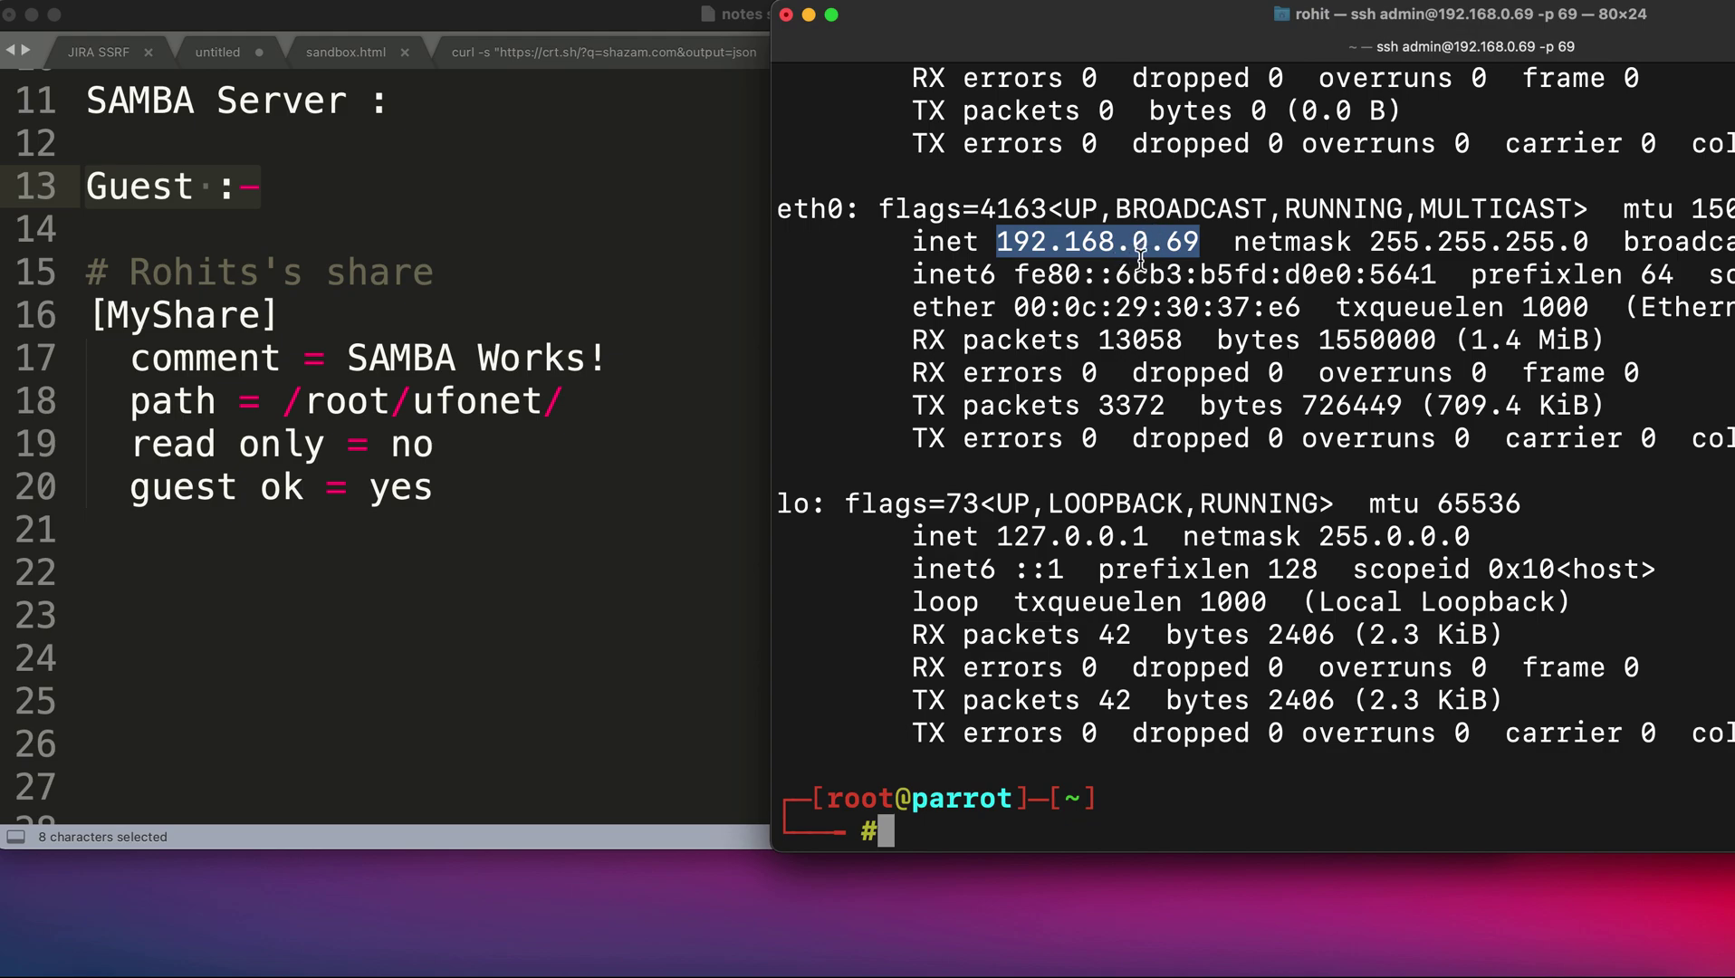
Clear the screen and run service smbd status, confirming smbd is active (running).
type("clear")
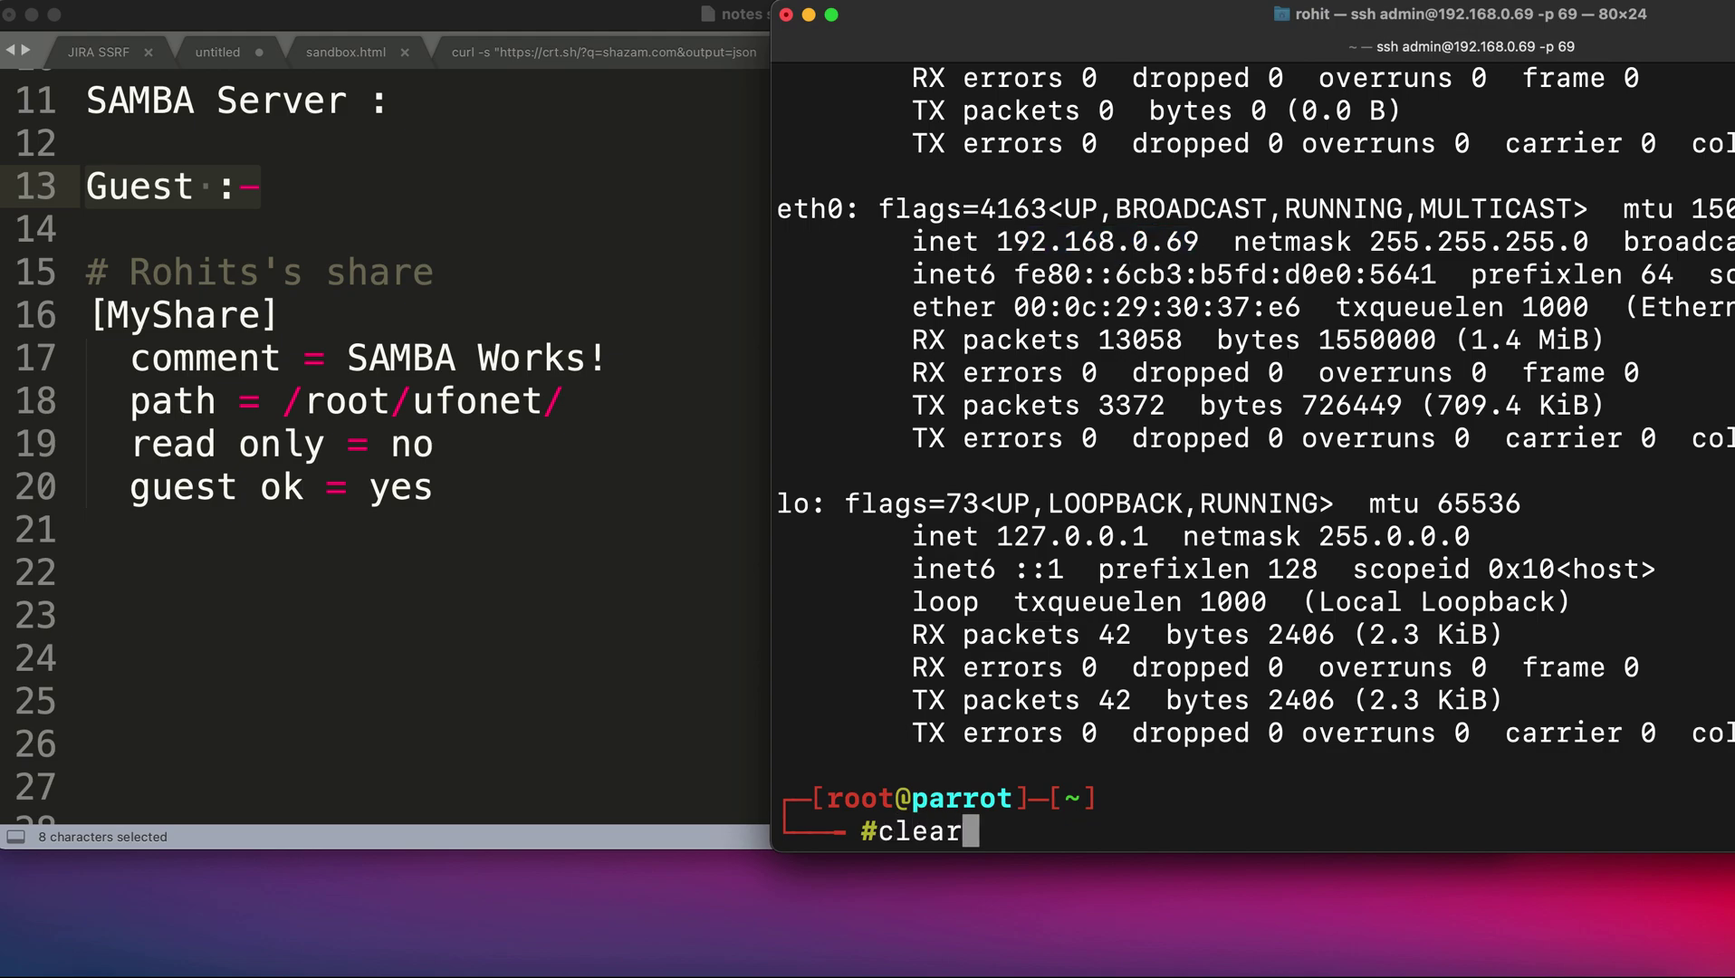
key("Return")
left_click_drag(1213, 20, 1115, 25)
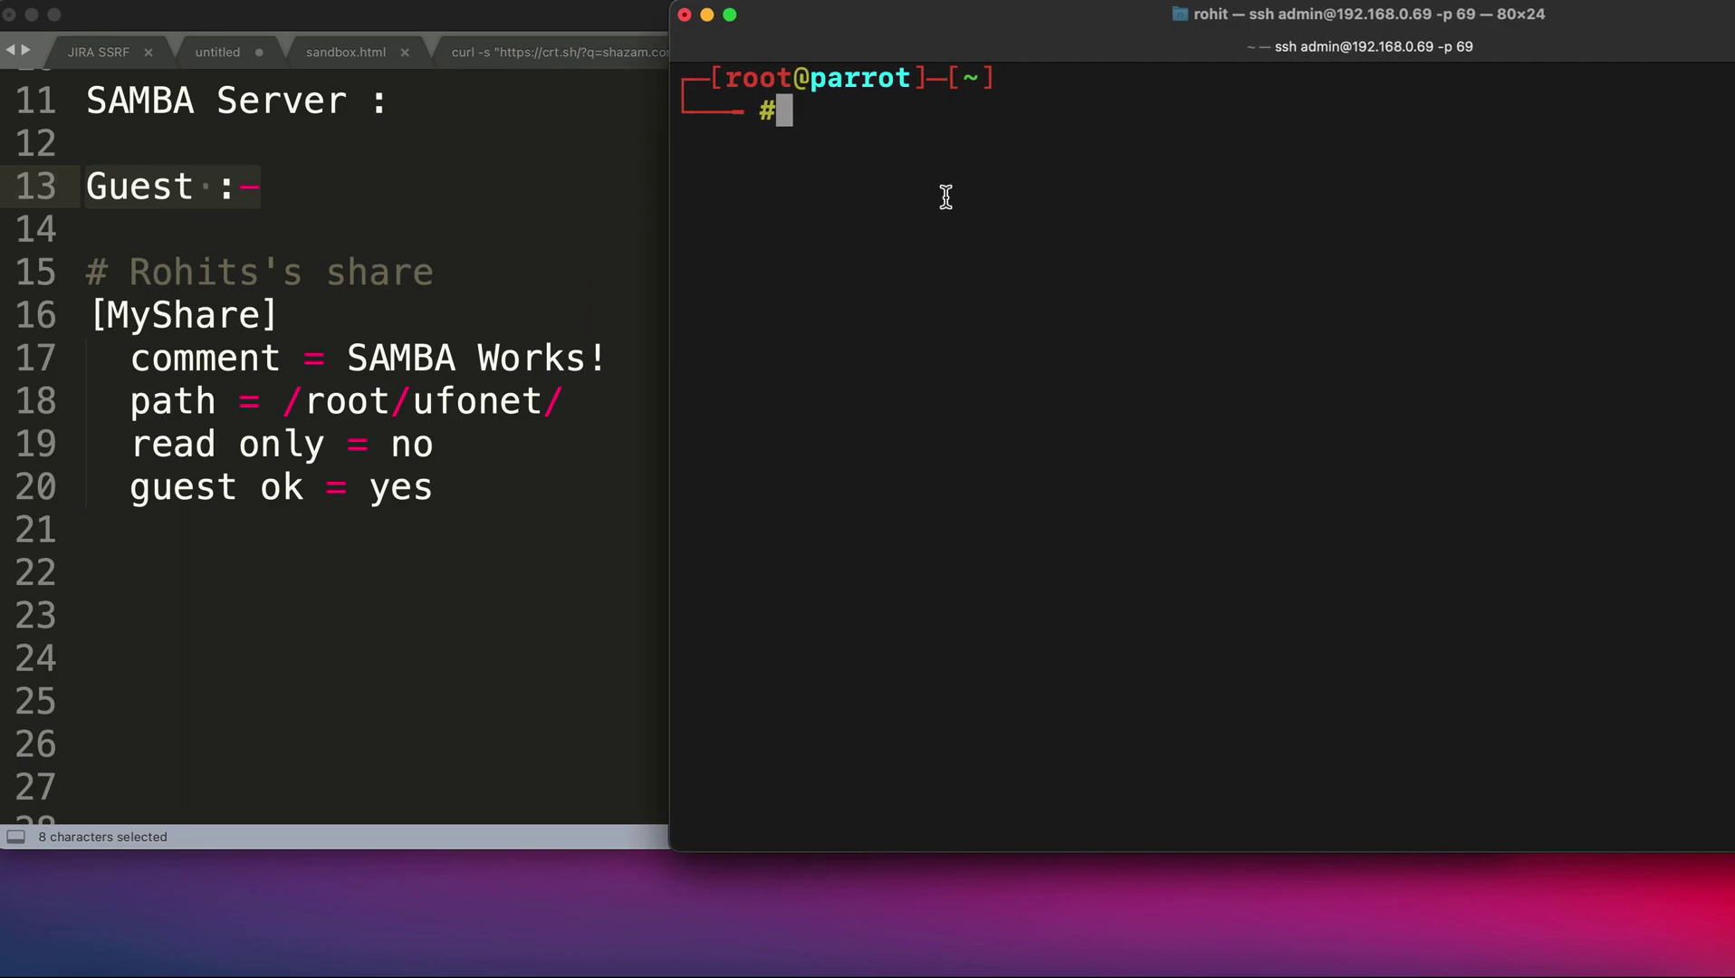
type("ser")
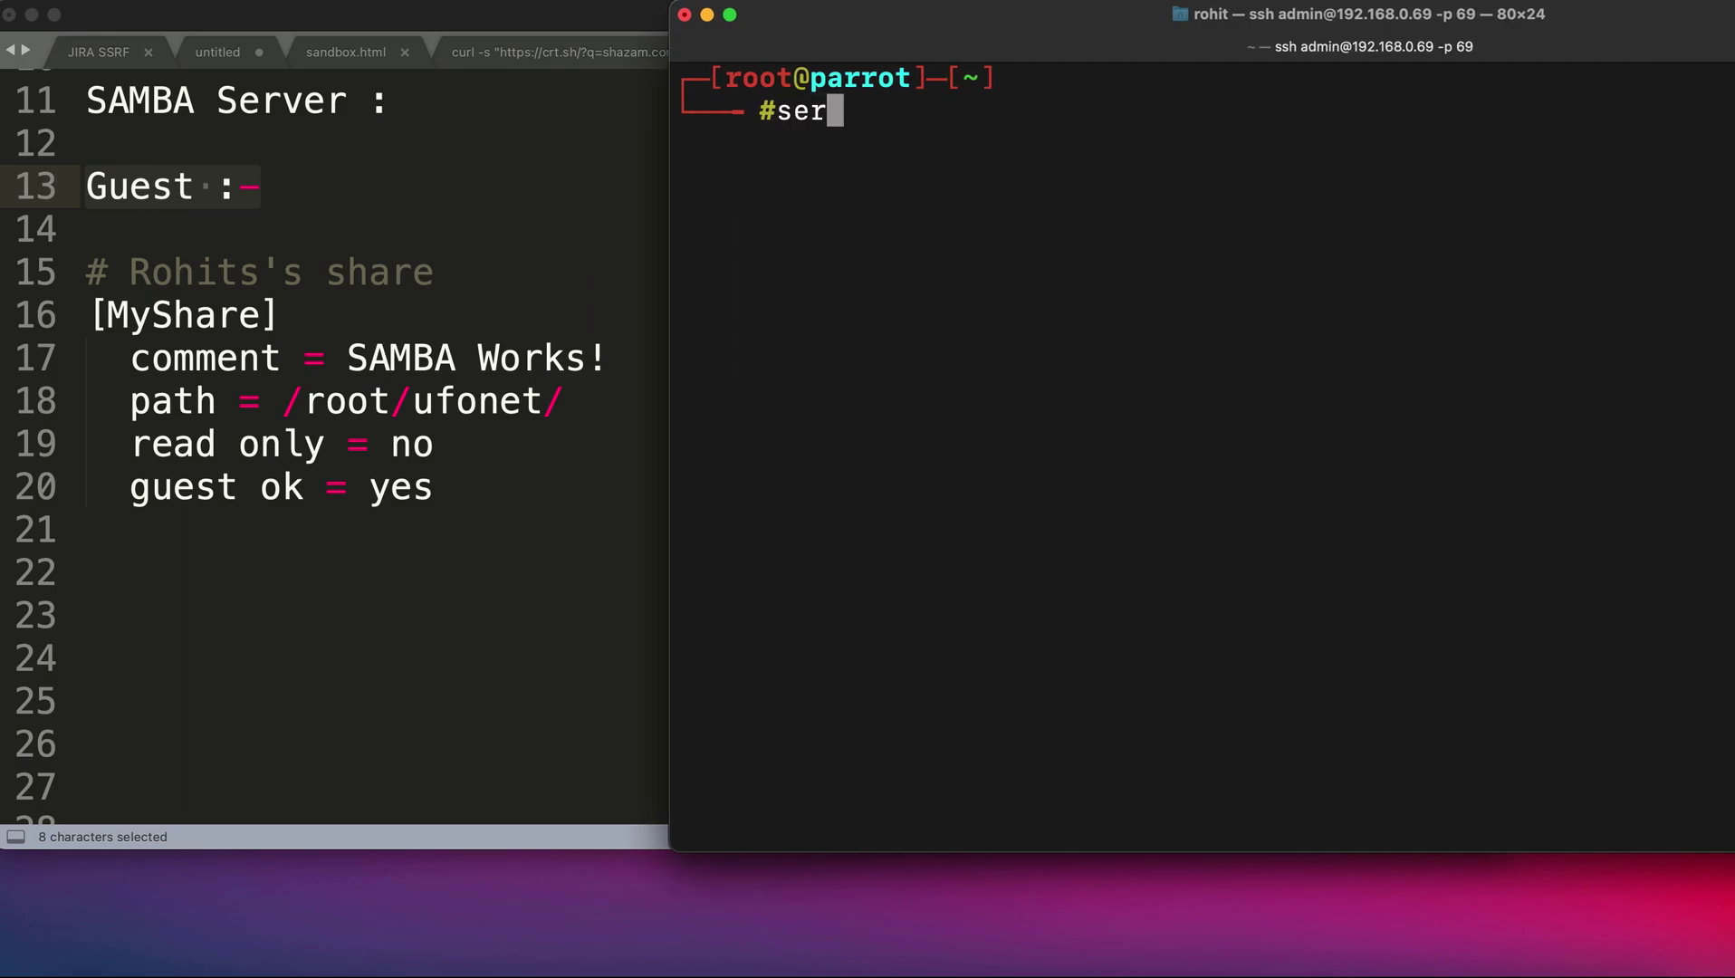
type("vice s")
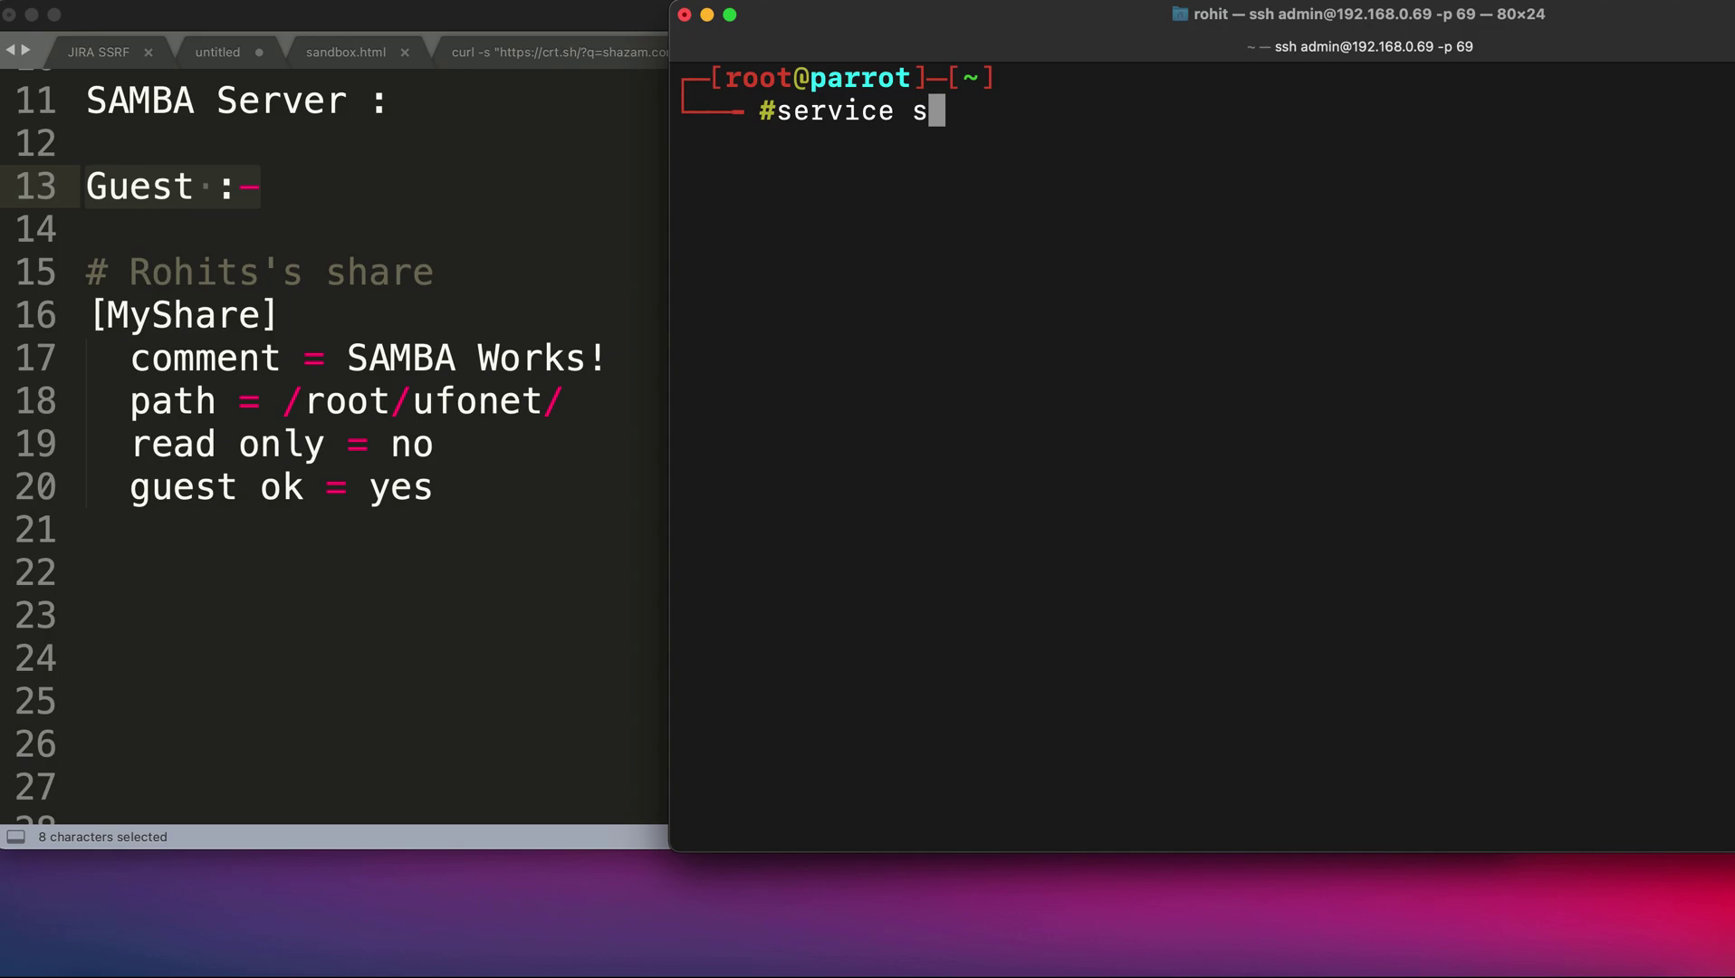
type("mbd ")
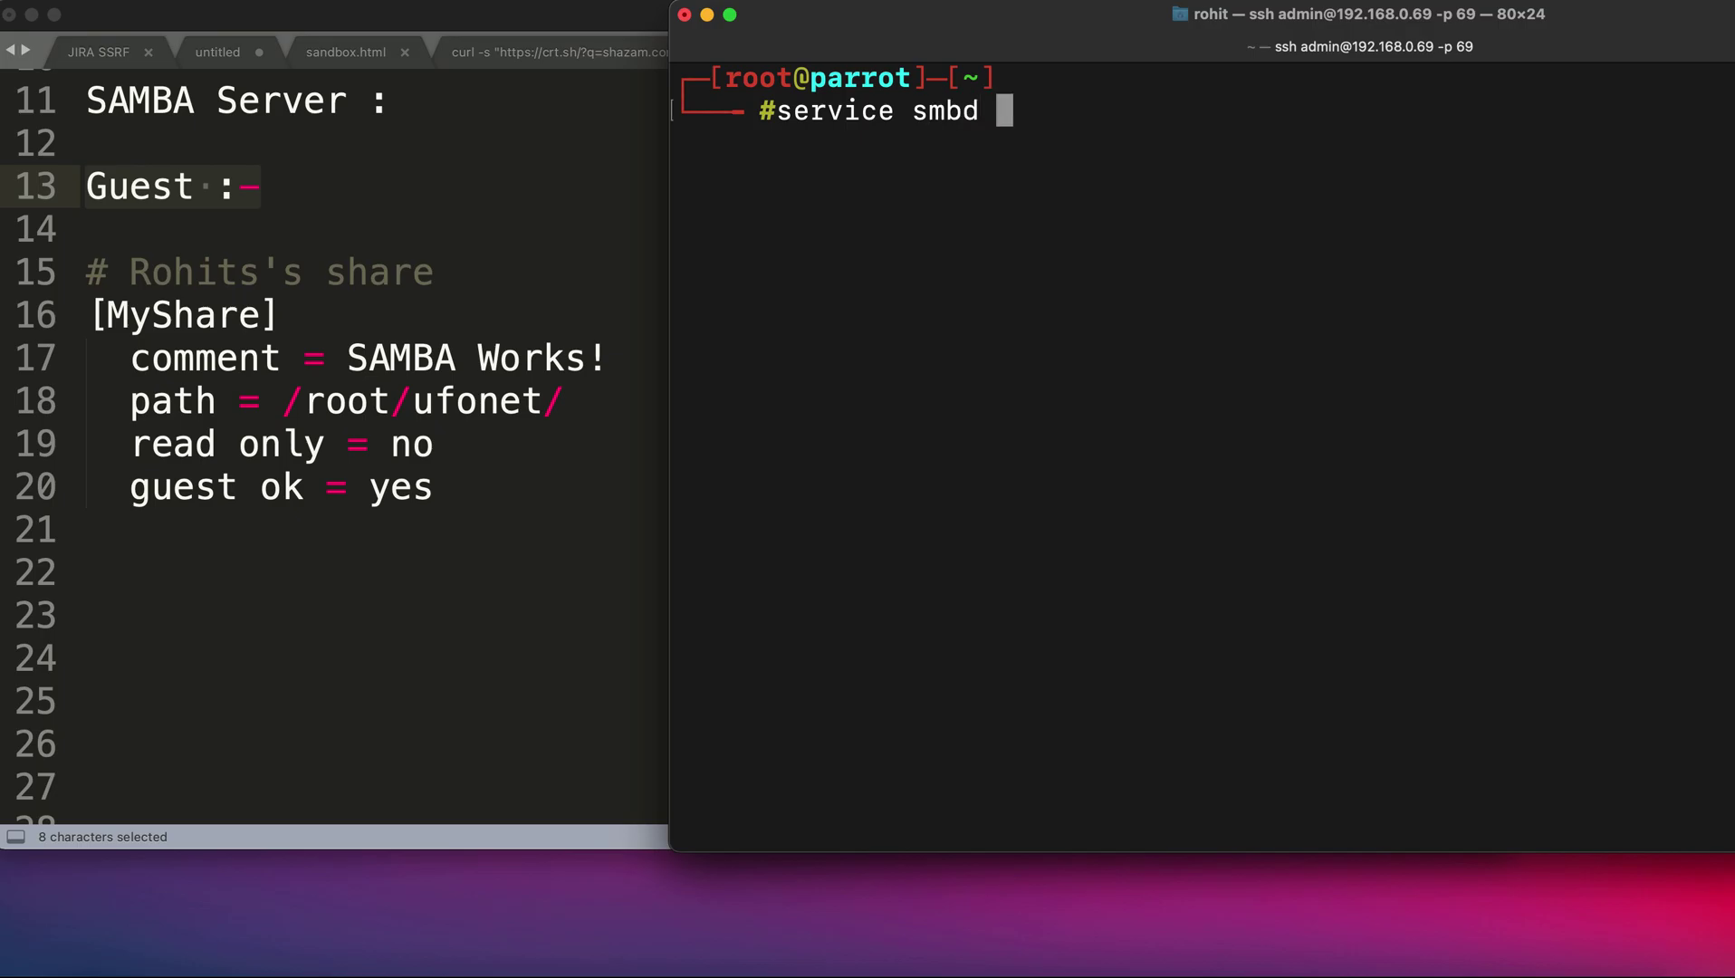
type("status")
key("Return")
key("q")
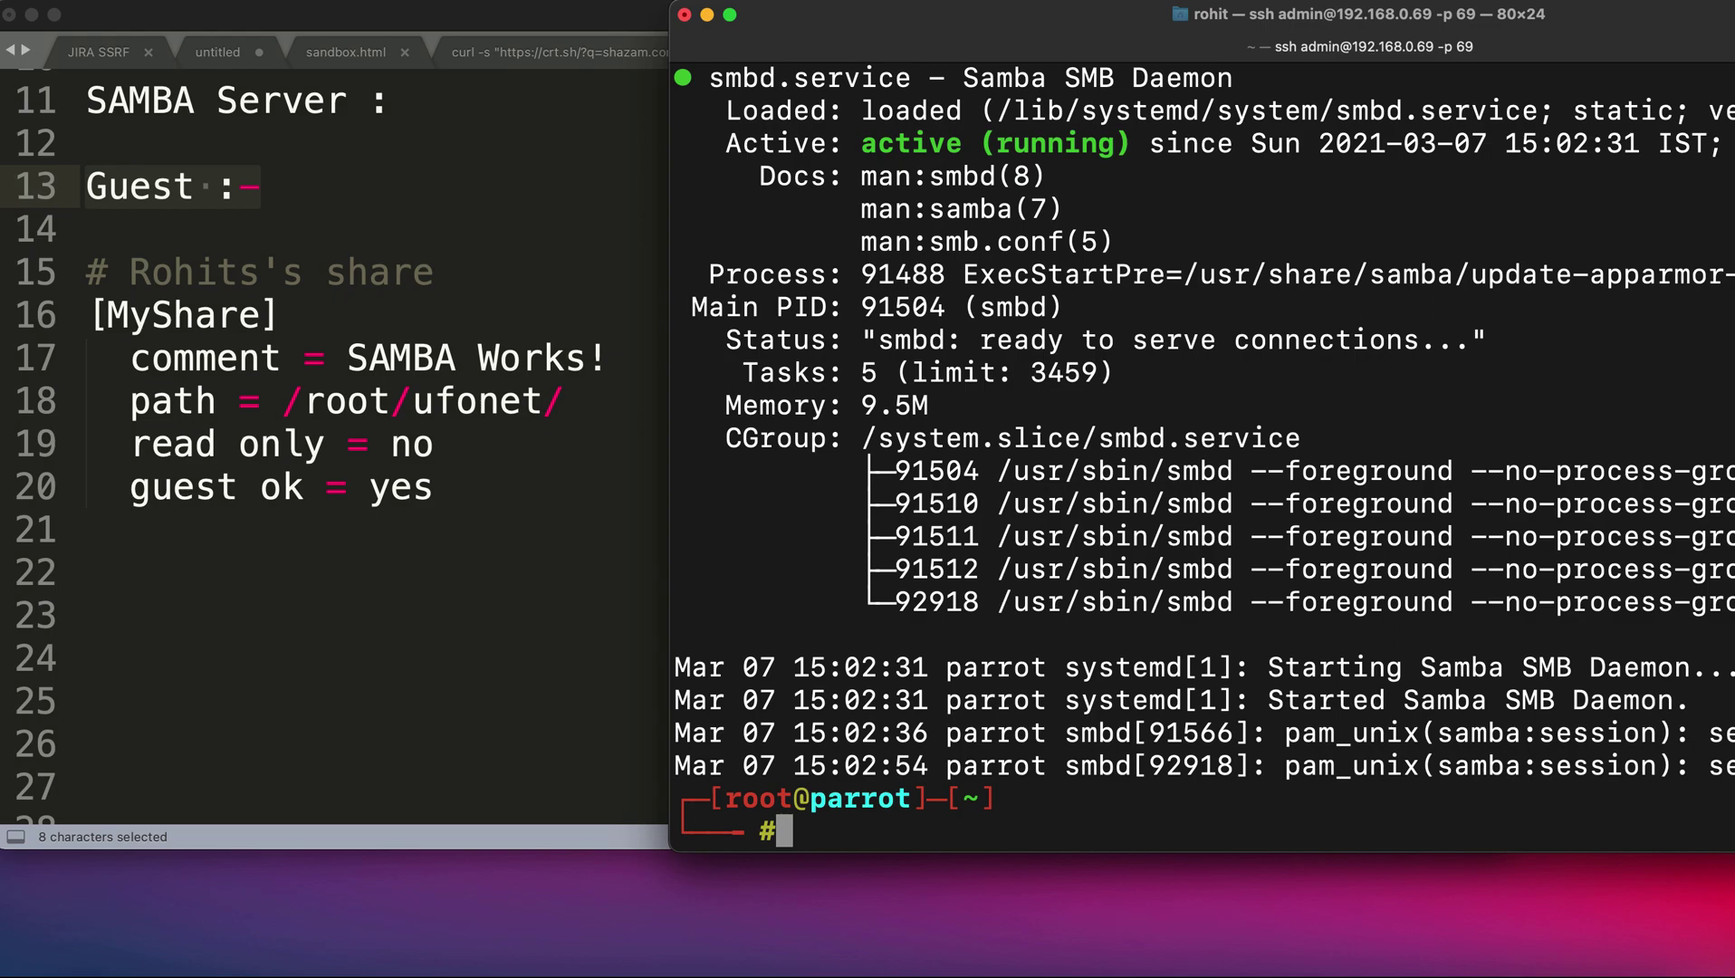
Attempt apt-get install samba -y, which fails with 404 fetch errors.
type("apt-get in")
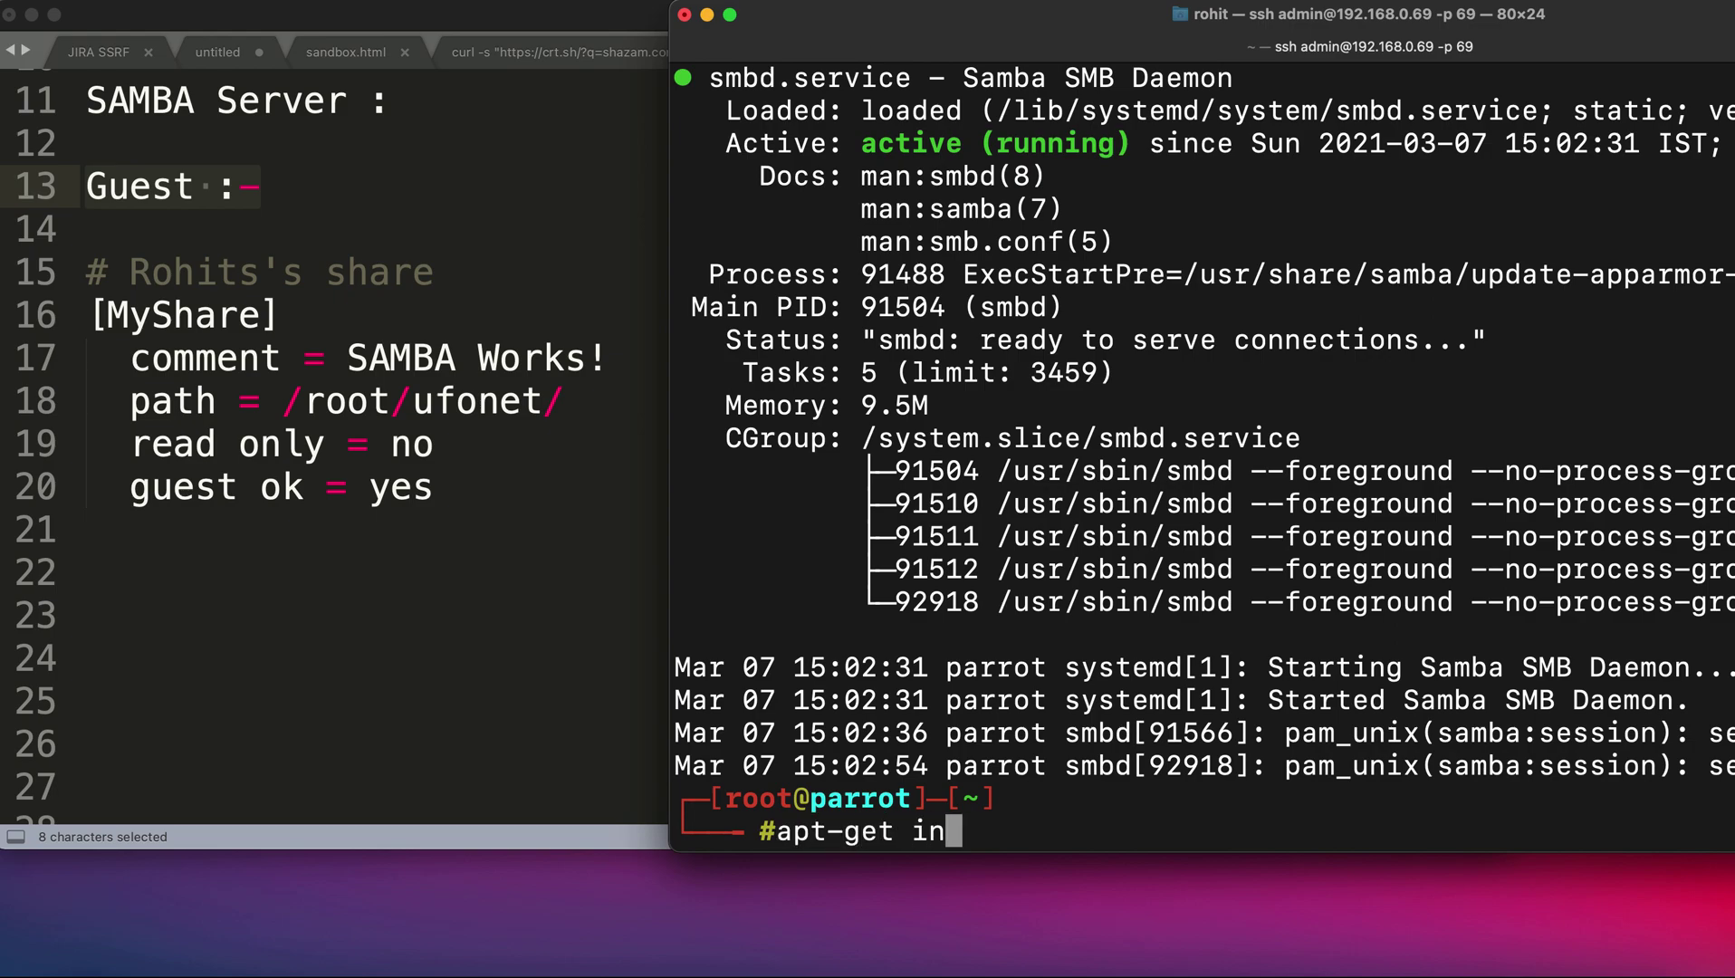
type("stall samb")
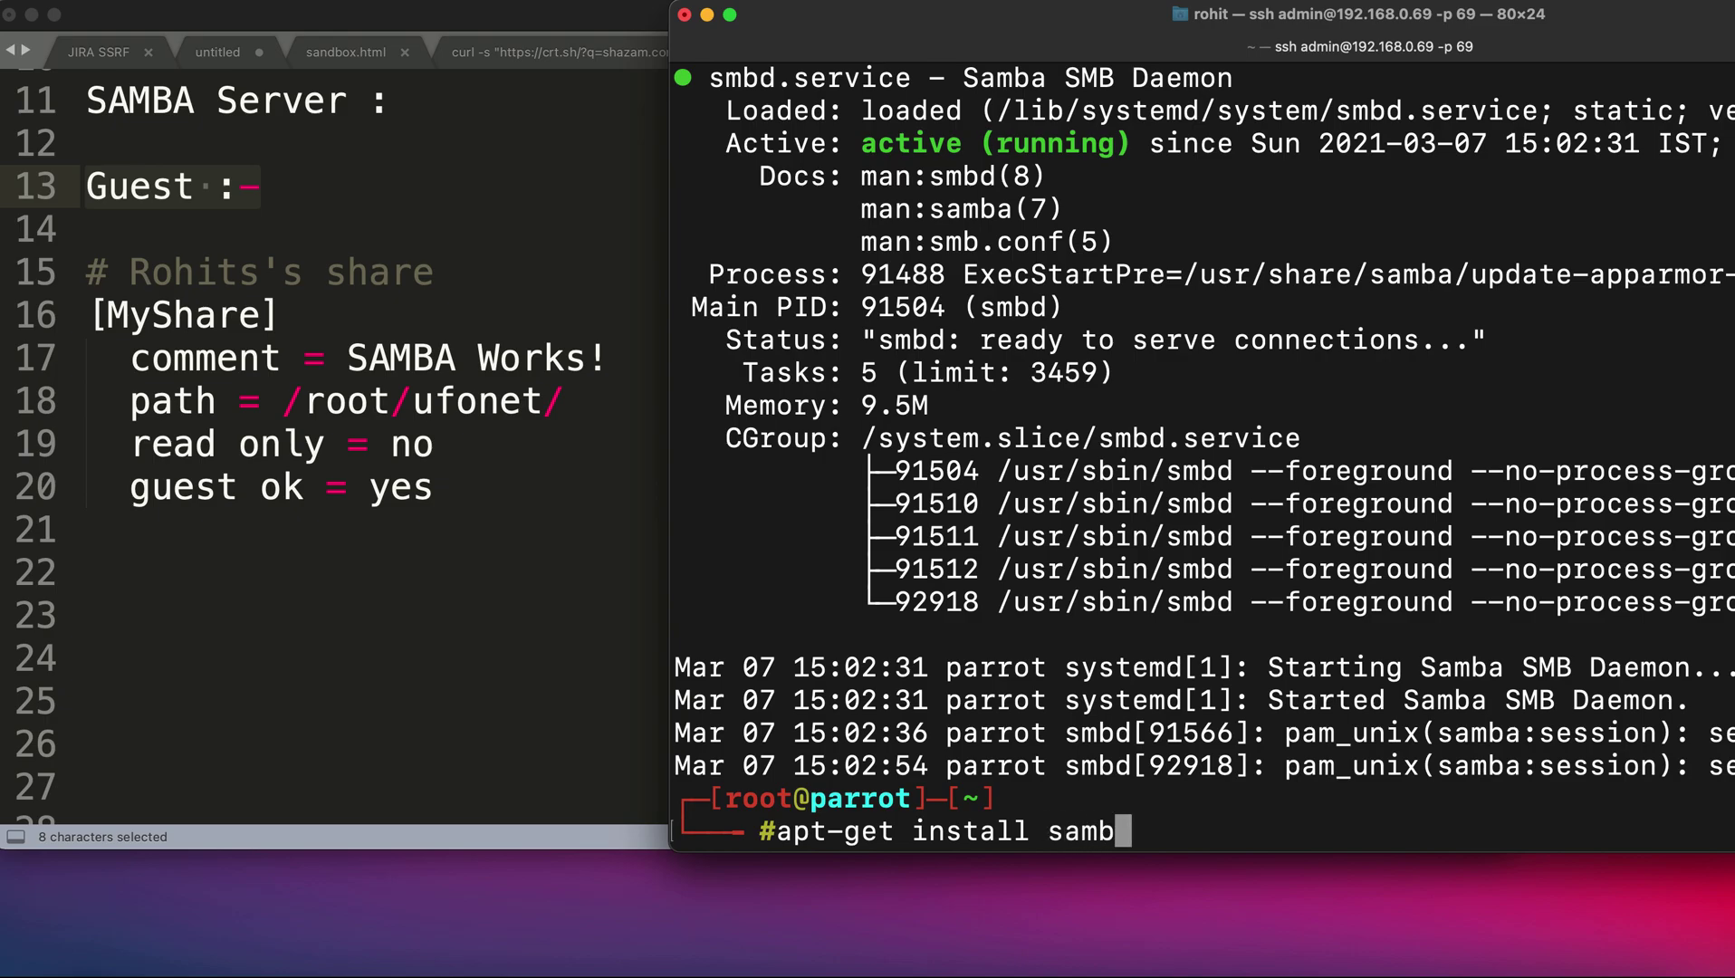
key("Tab")
key("Tab")
type("a -y")
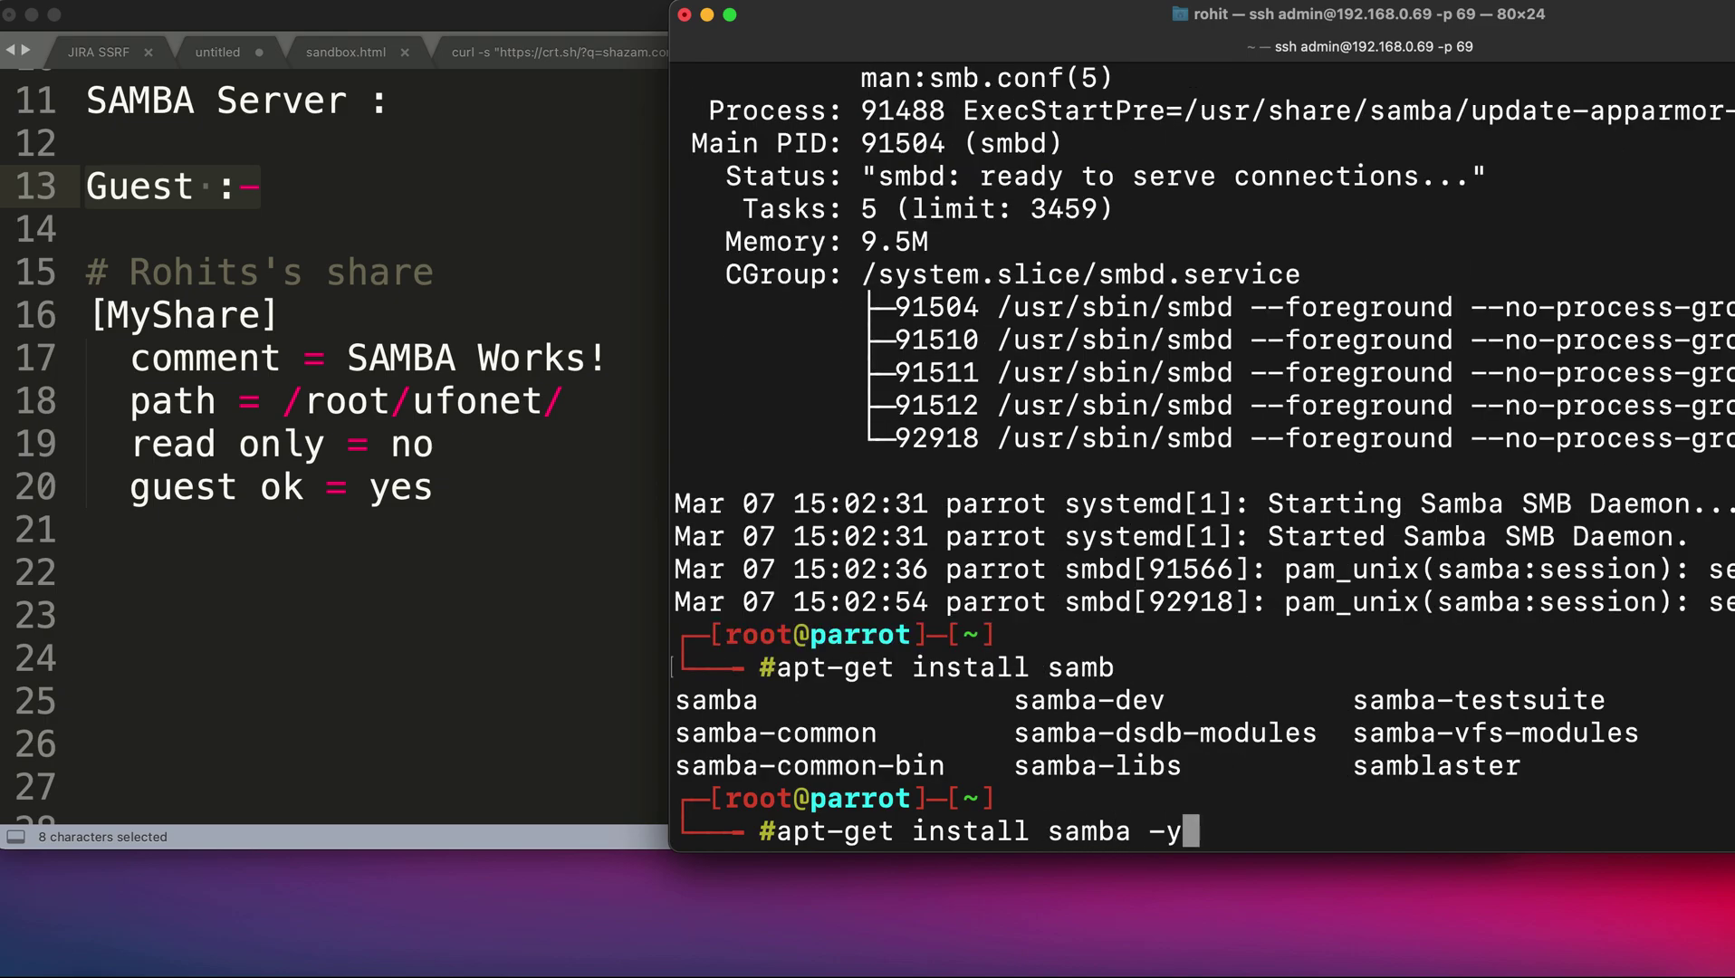
key("Return")
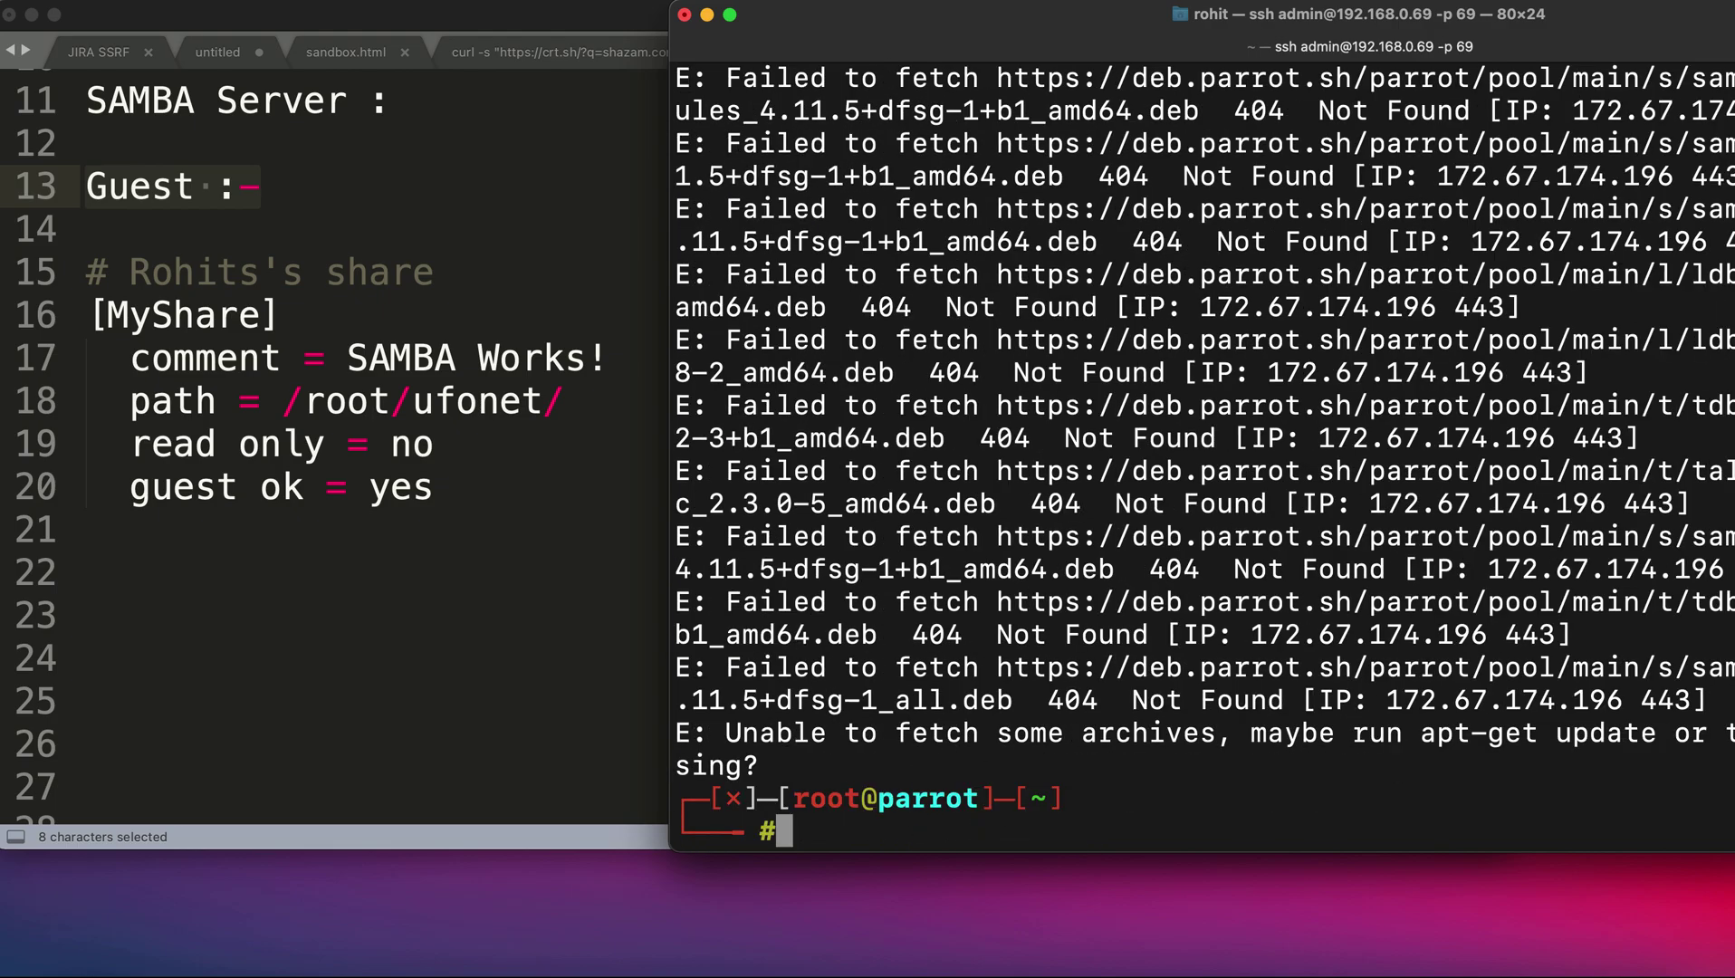
Clear the screen and start the nano command for the Samba config.
type("clear")
key("Return")
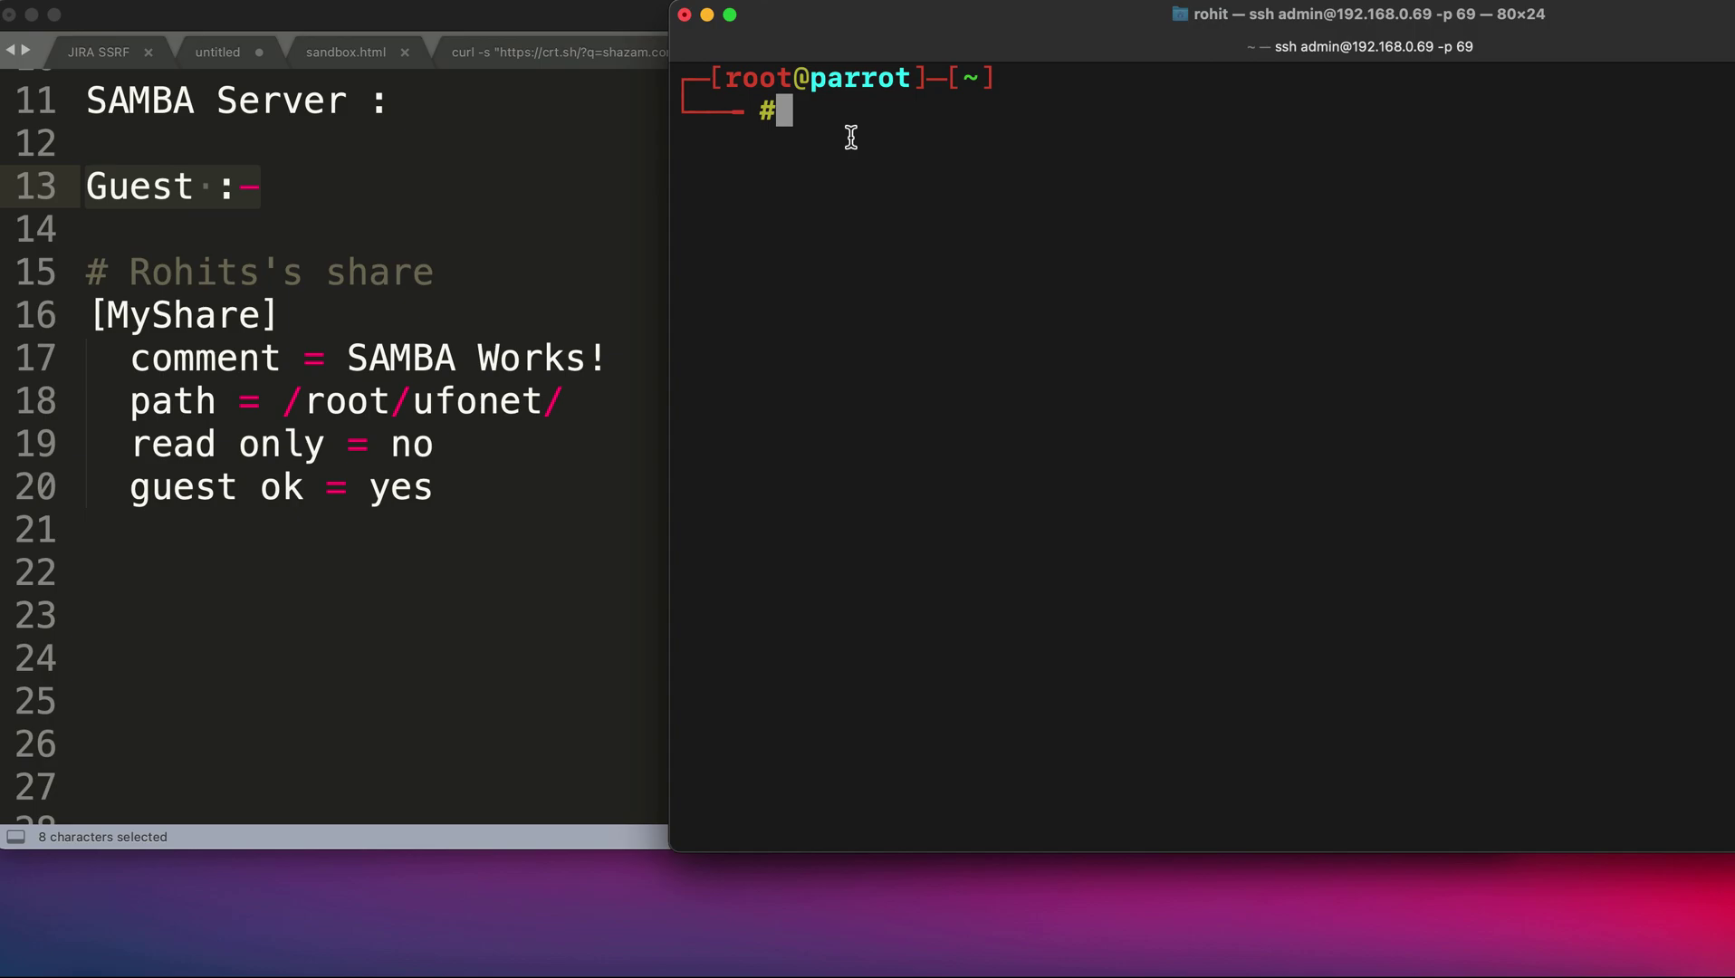
type("nano /e")
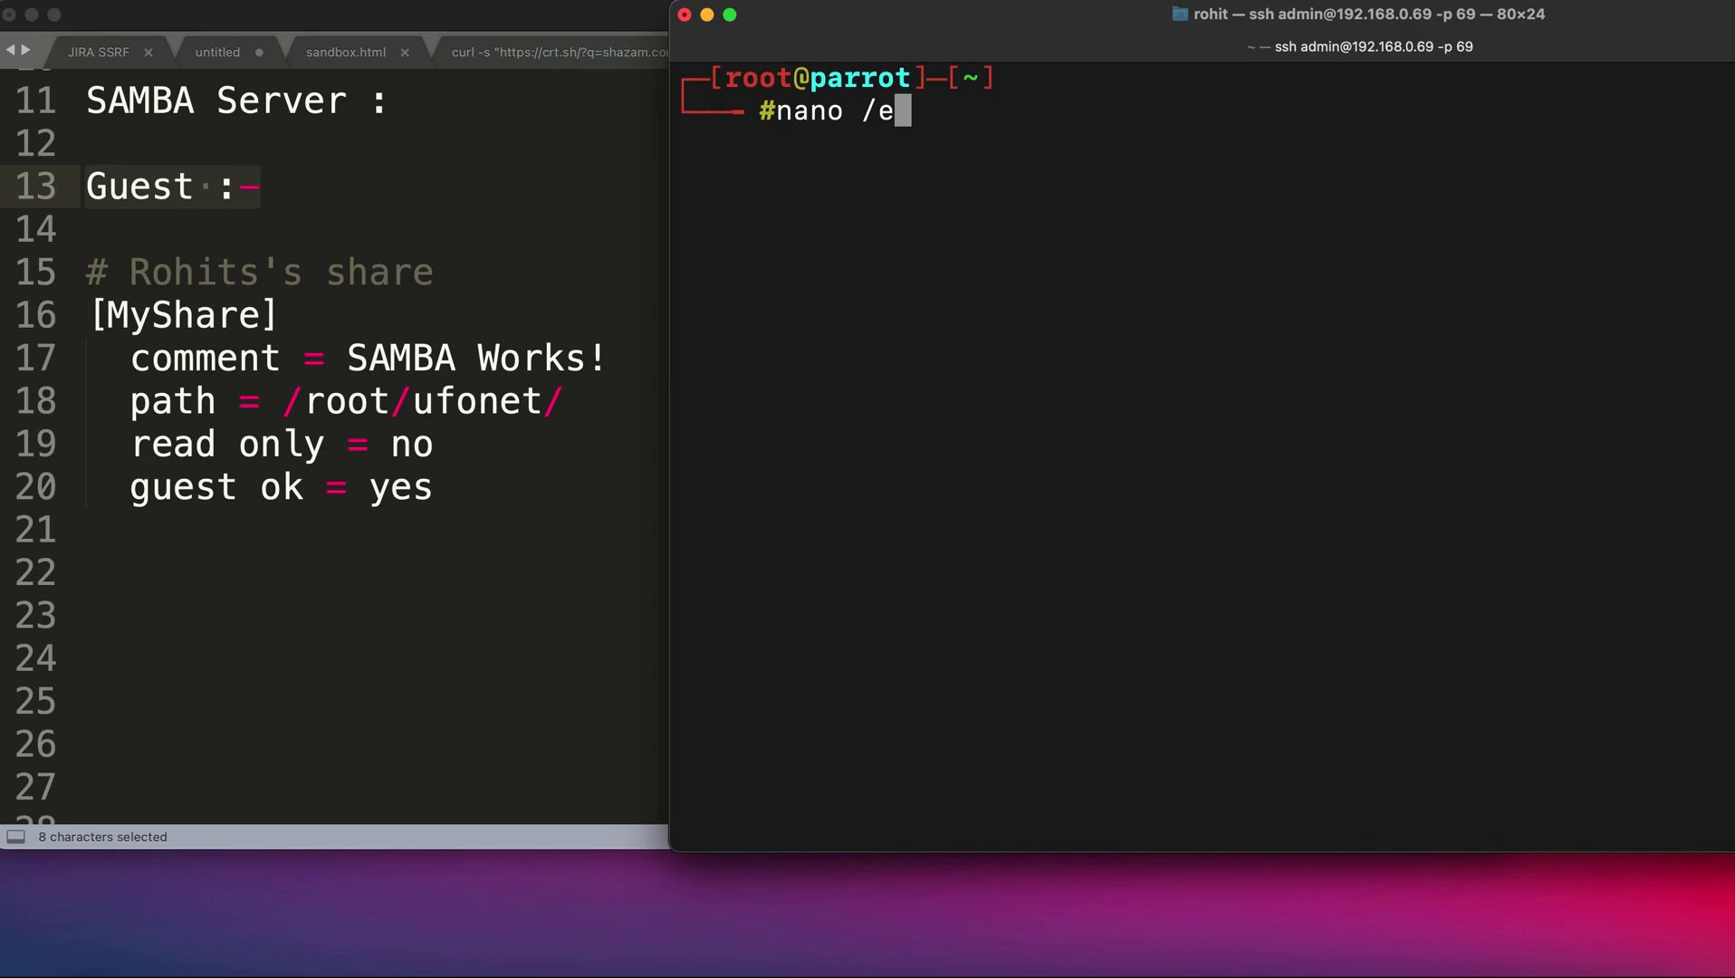
Open /etc/samba/smb.conf in nano.
type("tc/samba/")
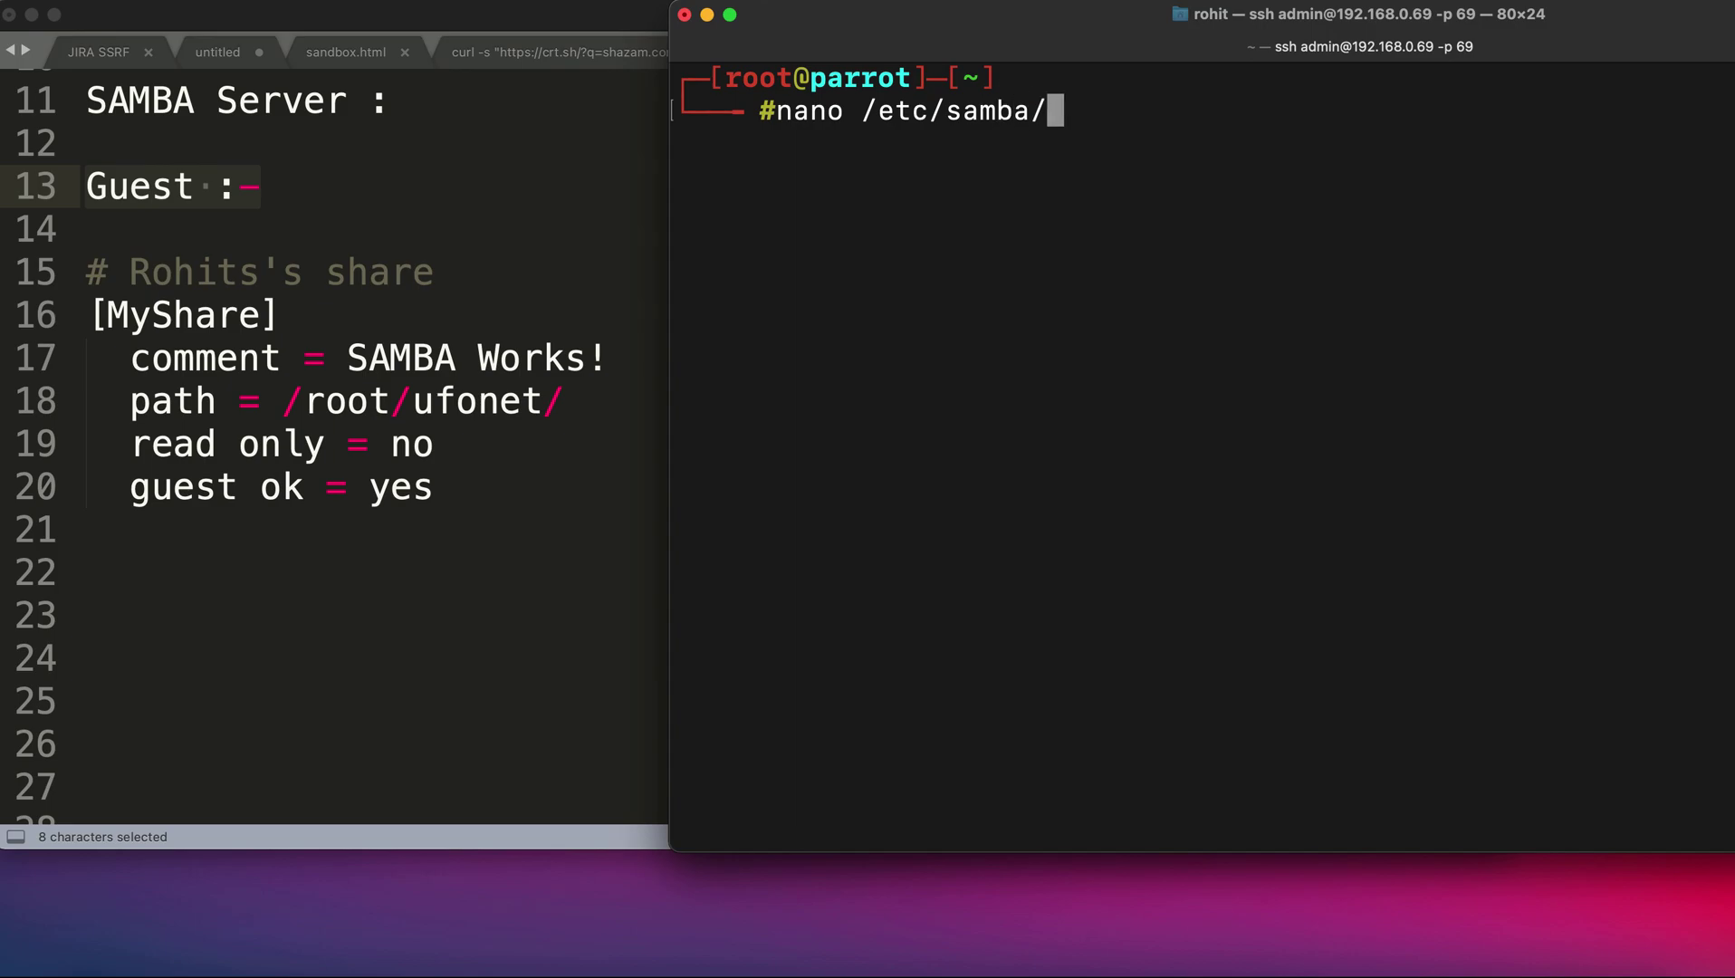
type("smb")
key("Tab")
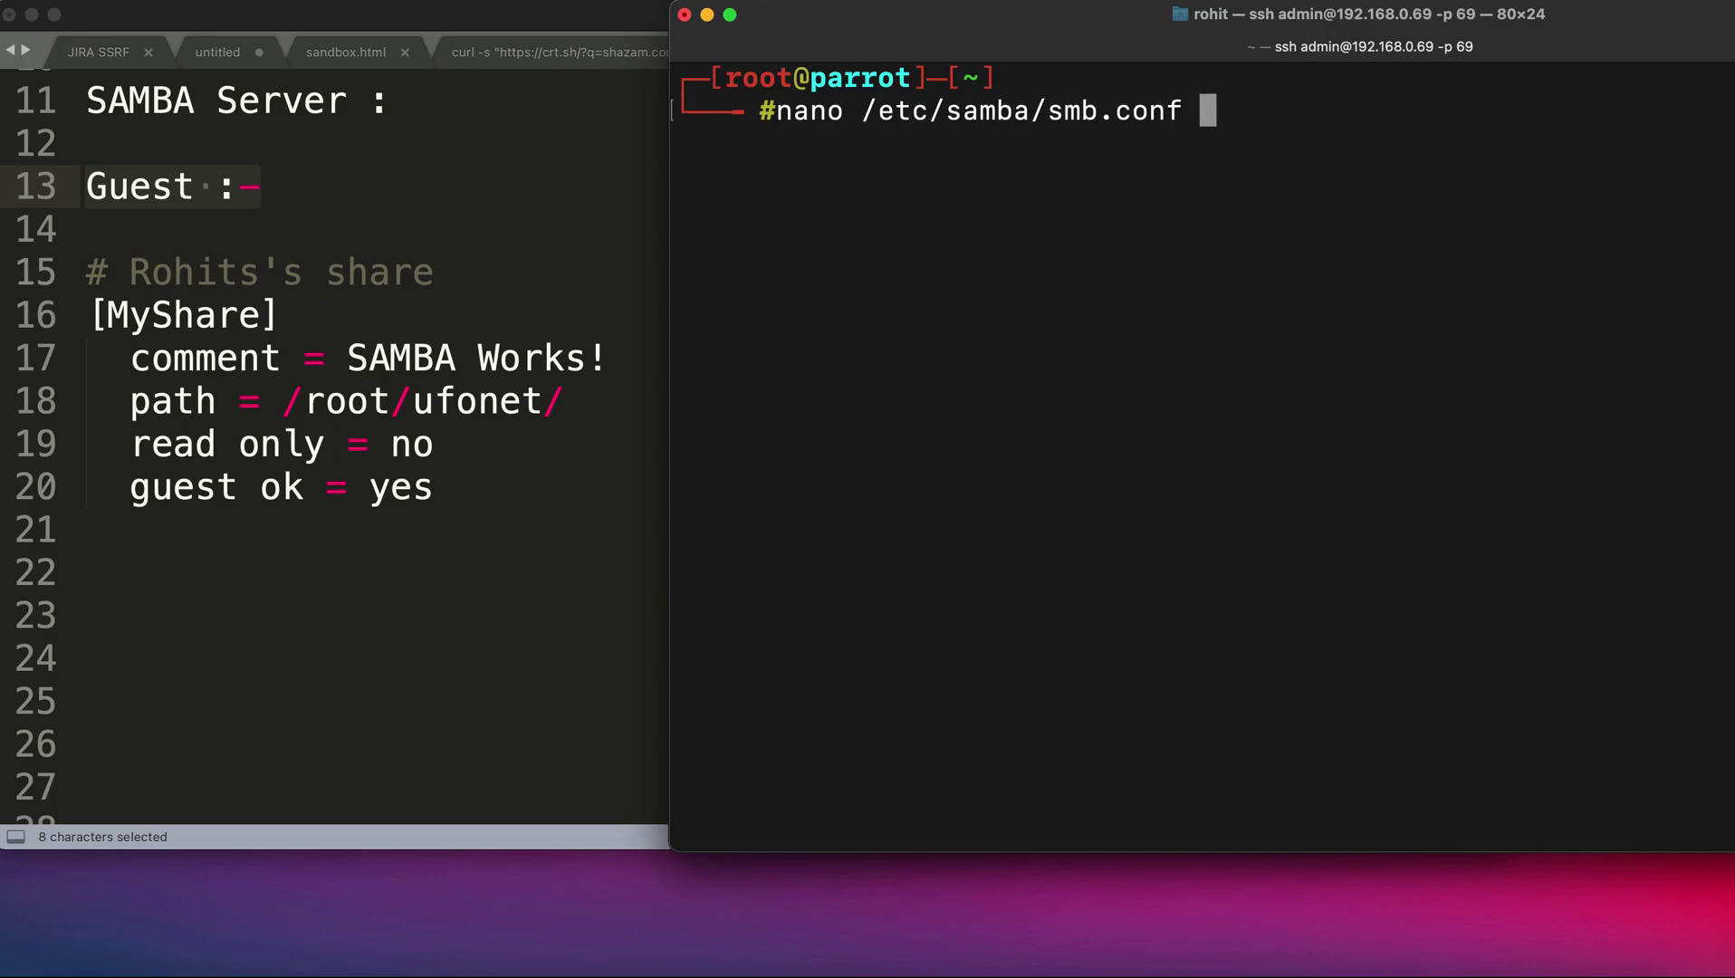
key("Return")
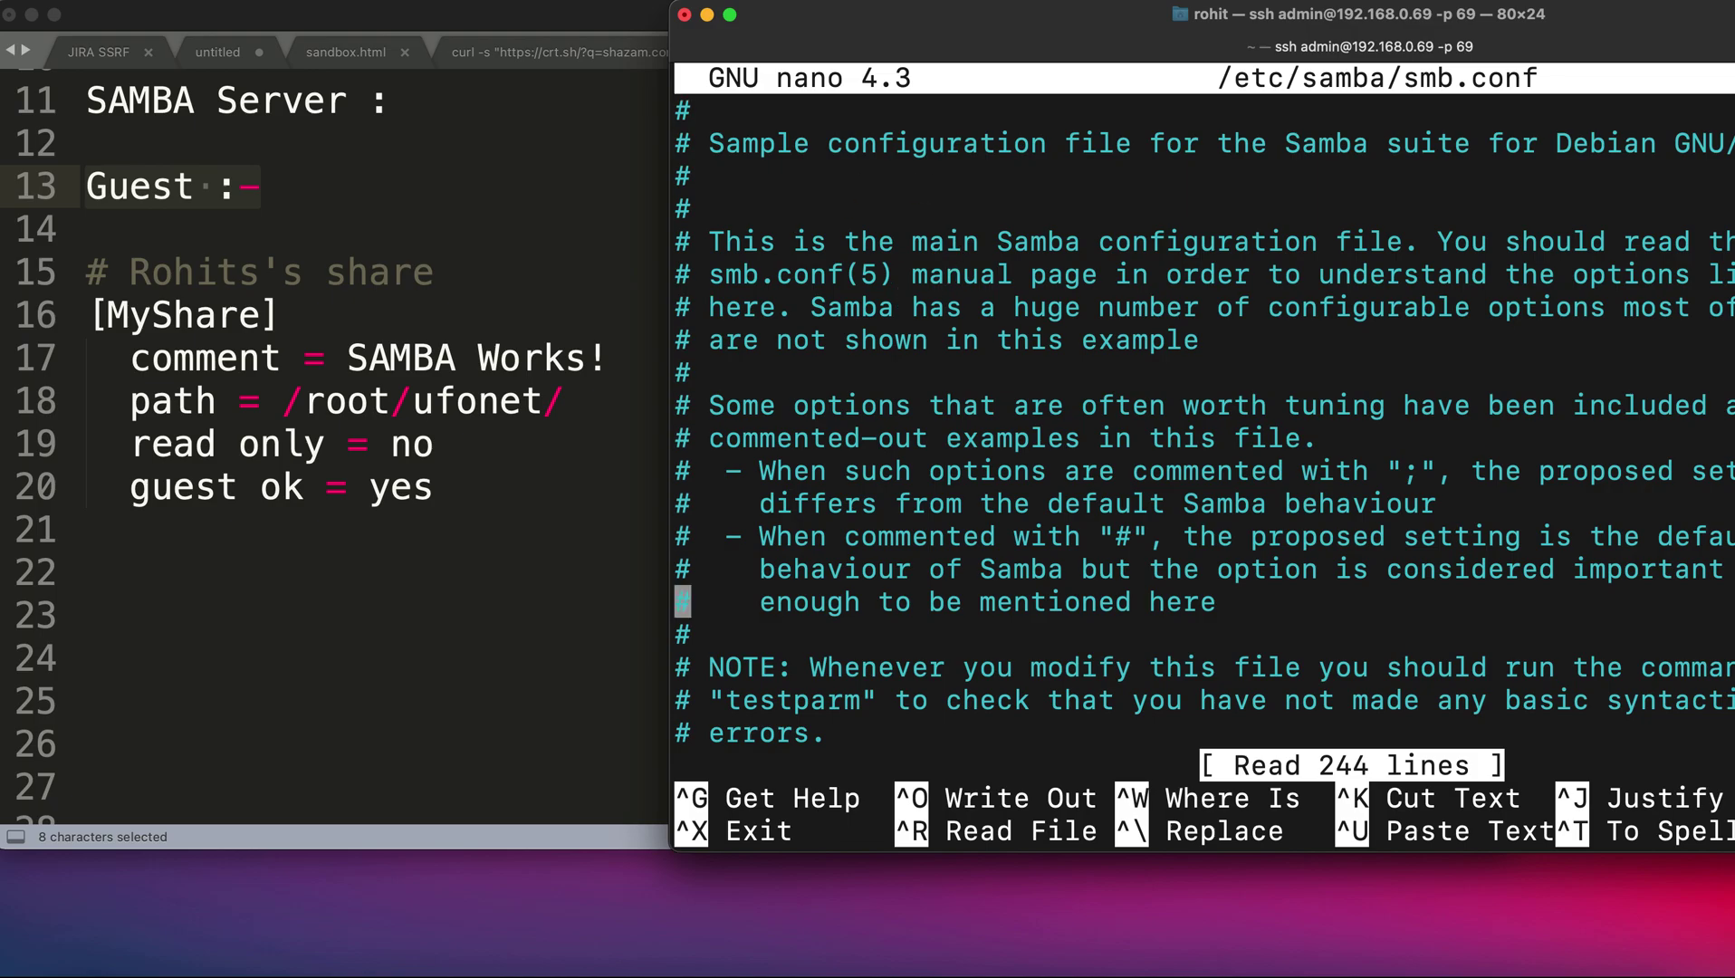
Paste the [MyShare] block with path /root/ufonet, read only no, guest ok and writable at the file's end.
scroll(1205, 421, "down", 20)
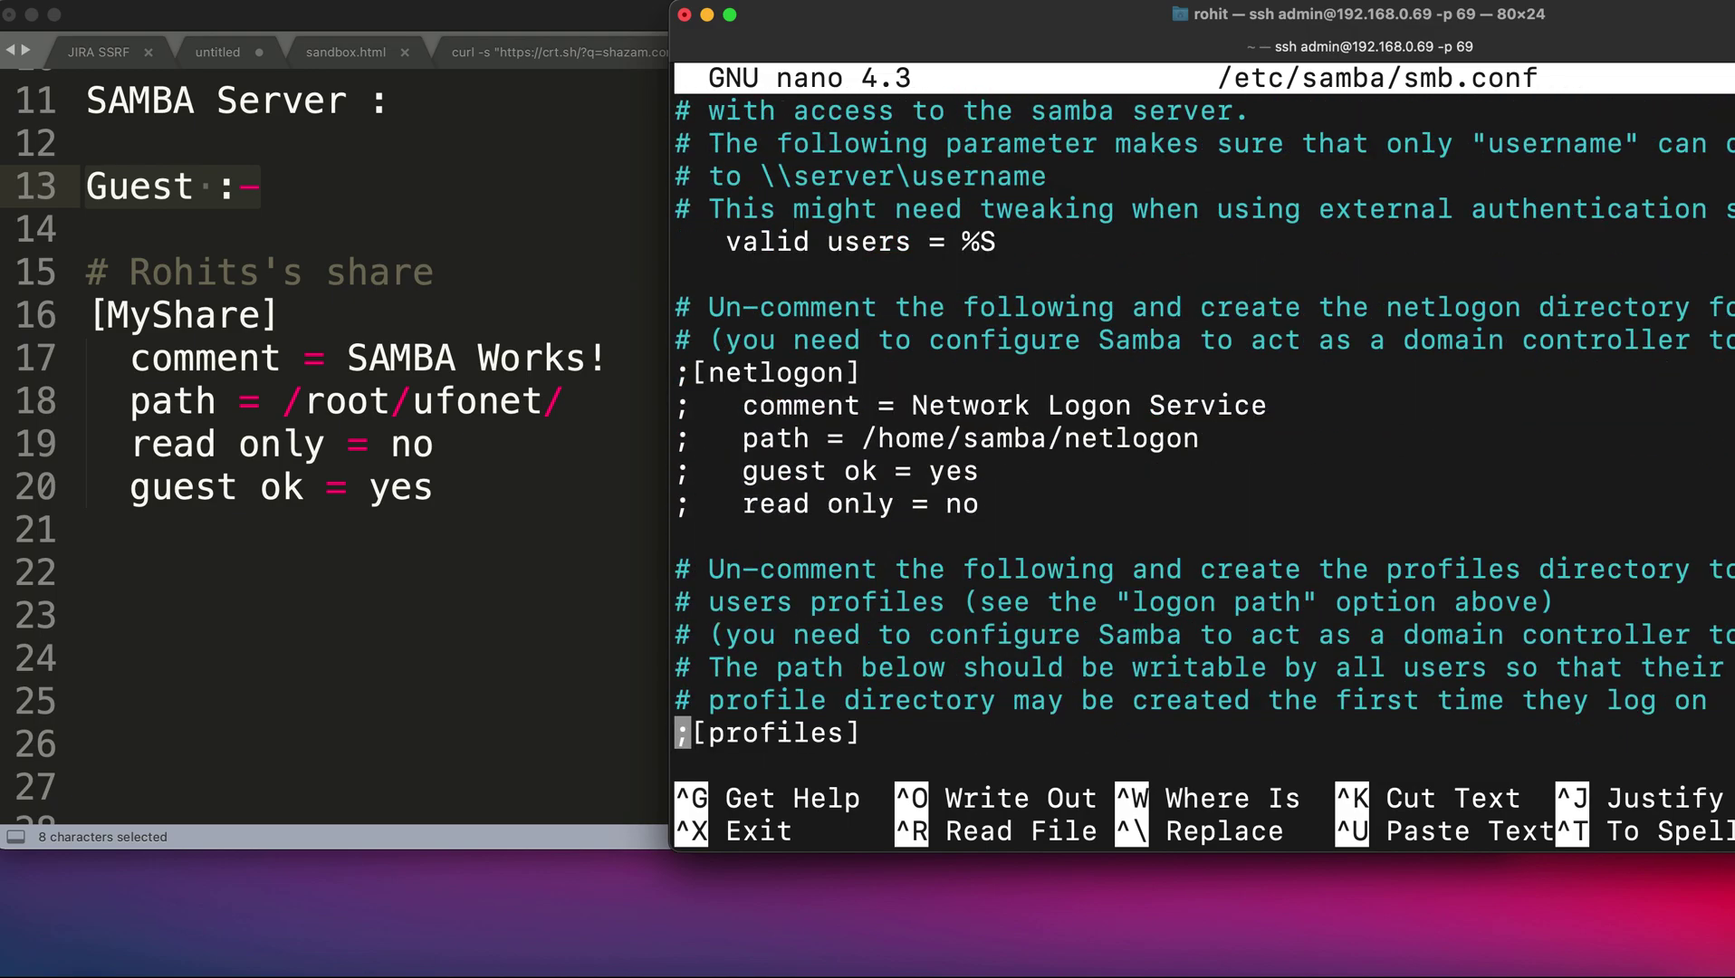
key("Down")
key("Down")
key("Down")
key("Up")
key("Up")
key("Up")
key("Up")
key("Up")
key("Up")
key("Up")
key("Up")
key("Up")
key("Up")
key("Up")
key("Up")
key("Down")
key("Down")
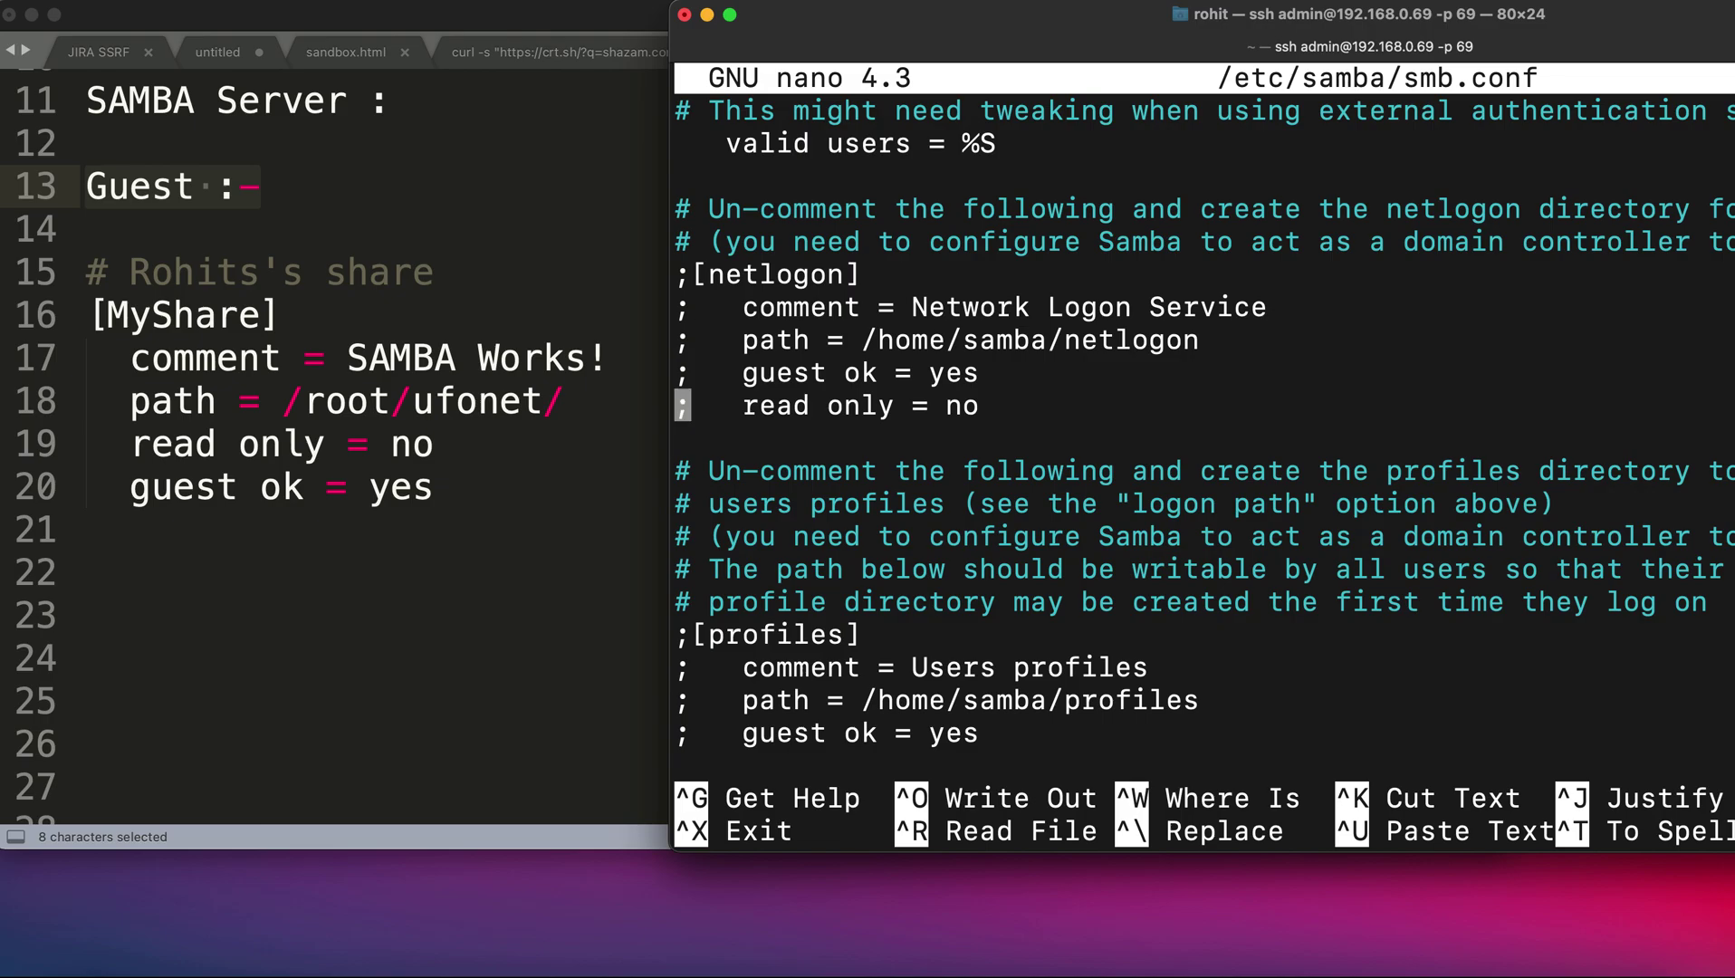
scroll(1204, 421, "down", 20)
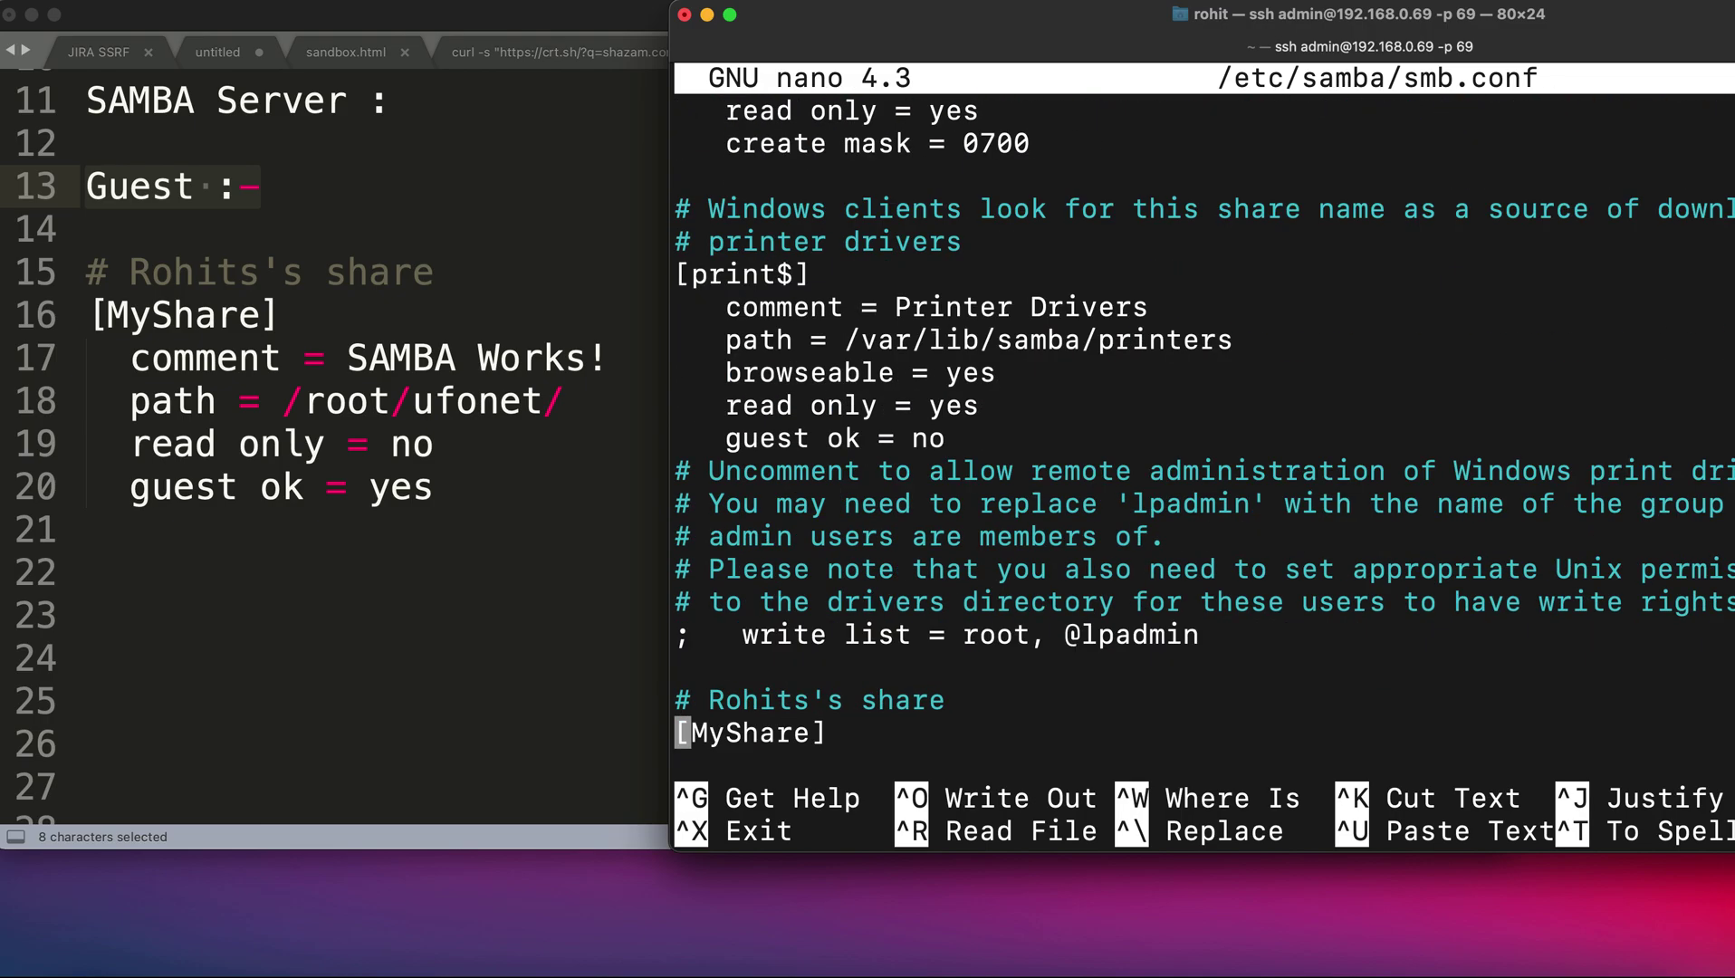
type("comment = SAMBA Works!   path = /root/ufonet/   read only = no   valid users = shifa   guest ok = yes   writable = yes")
key("Up")
key("Up")
key("Up")
key("Up")
key("Up")
key("Up")
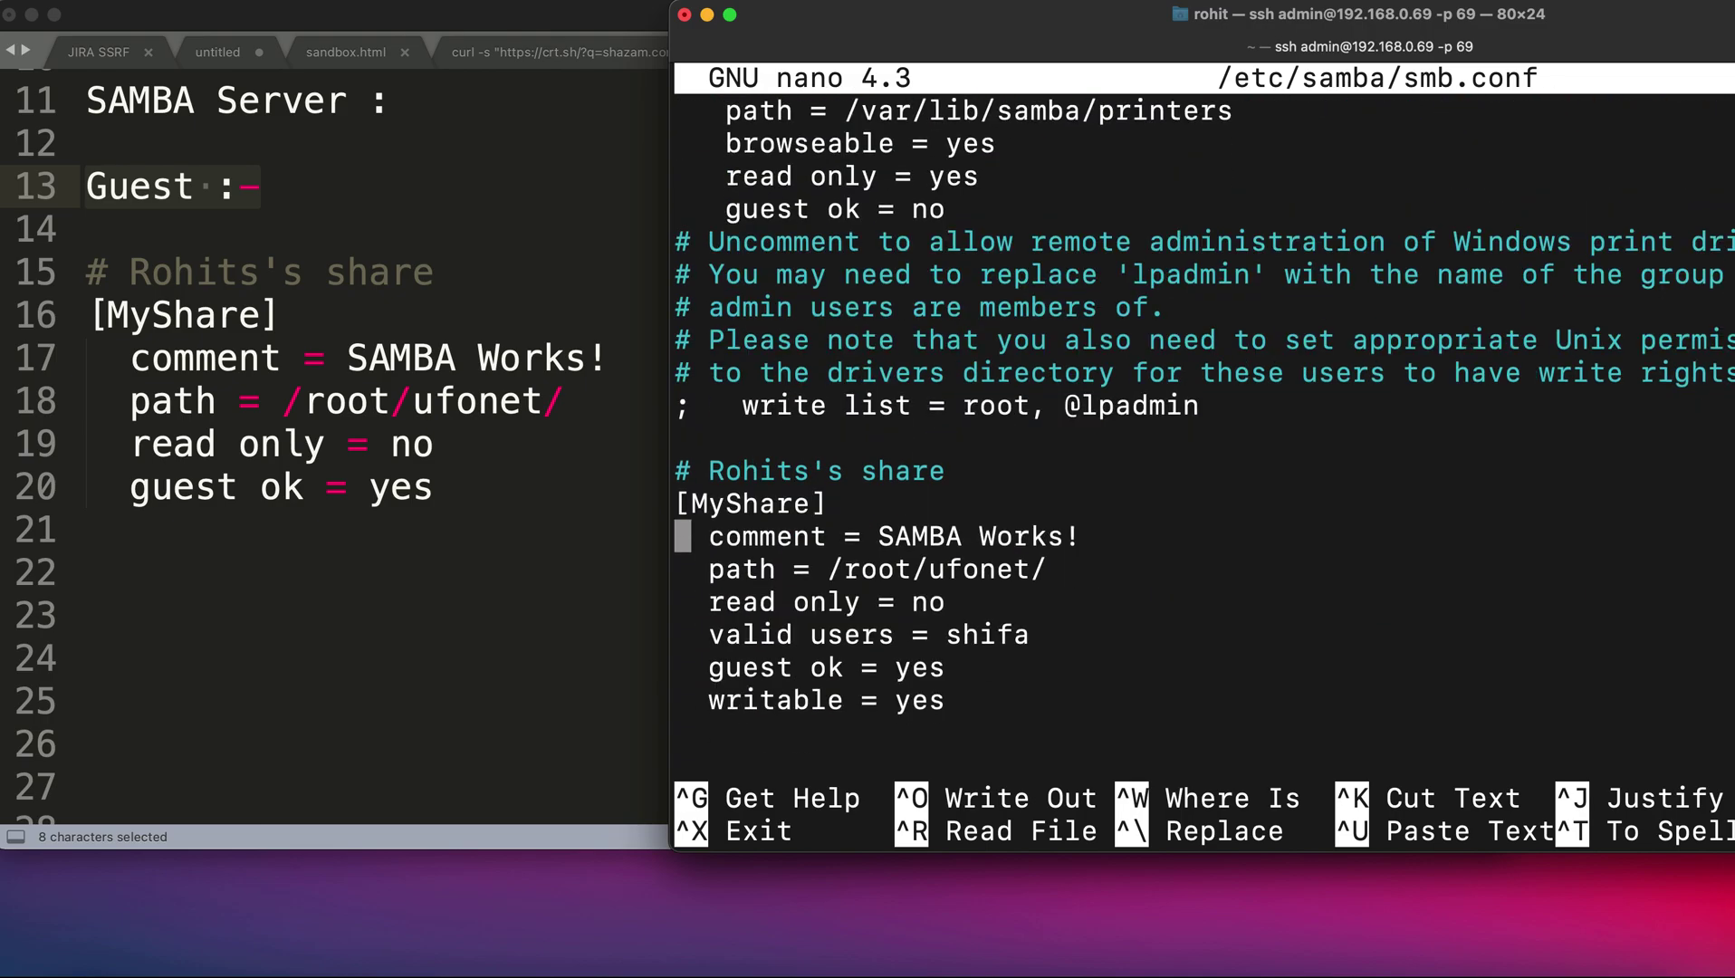
key("Up")
key("Up")
key("Down")
key("Down")
key("Down")
key("Down")
key("Down")
key("Down")
key("Down")
key("Down")
left_click_drag(710, 470, 961, 469)
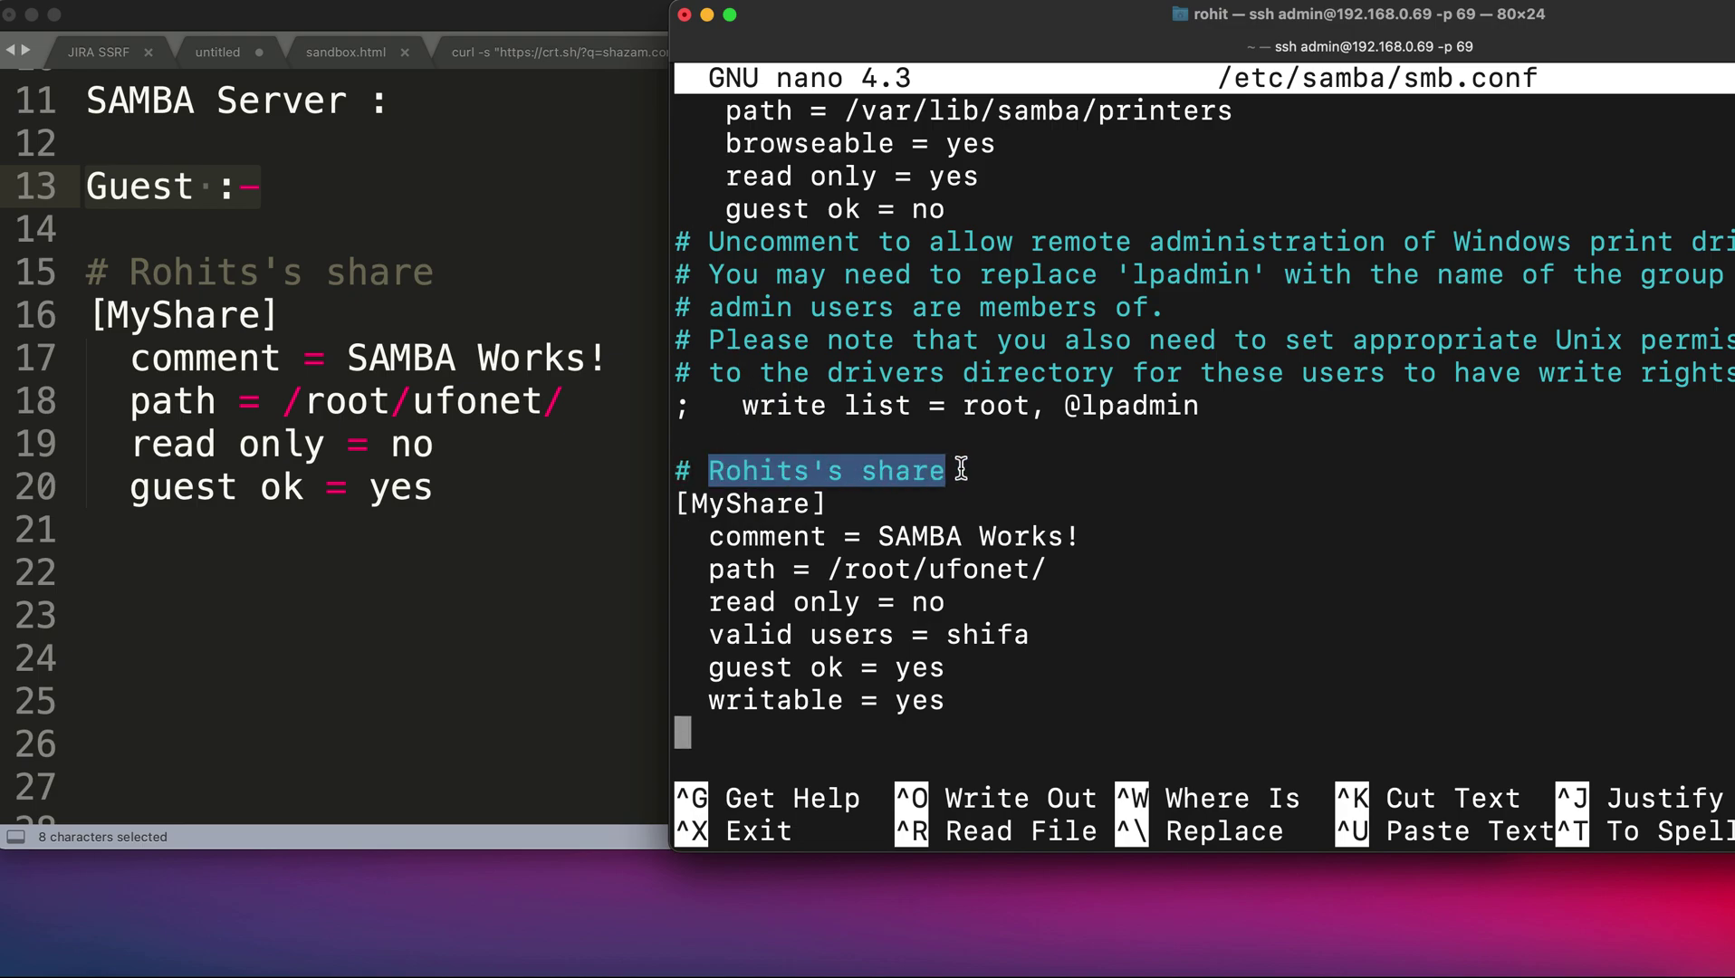
Review the [MyShare] path and read only lines, then cut the valid users = shifa line.
left_click_drag(826, 500, 1046, 539)
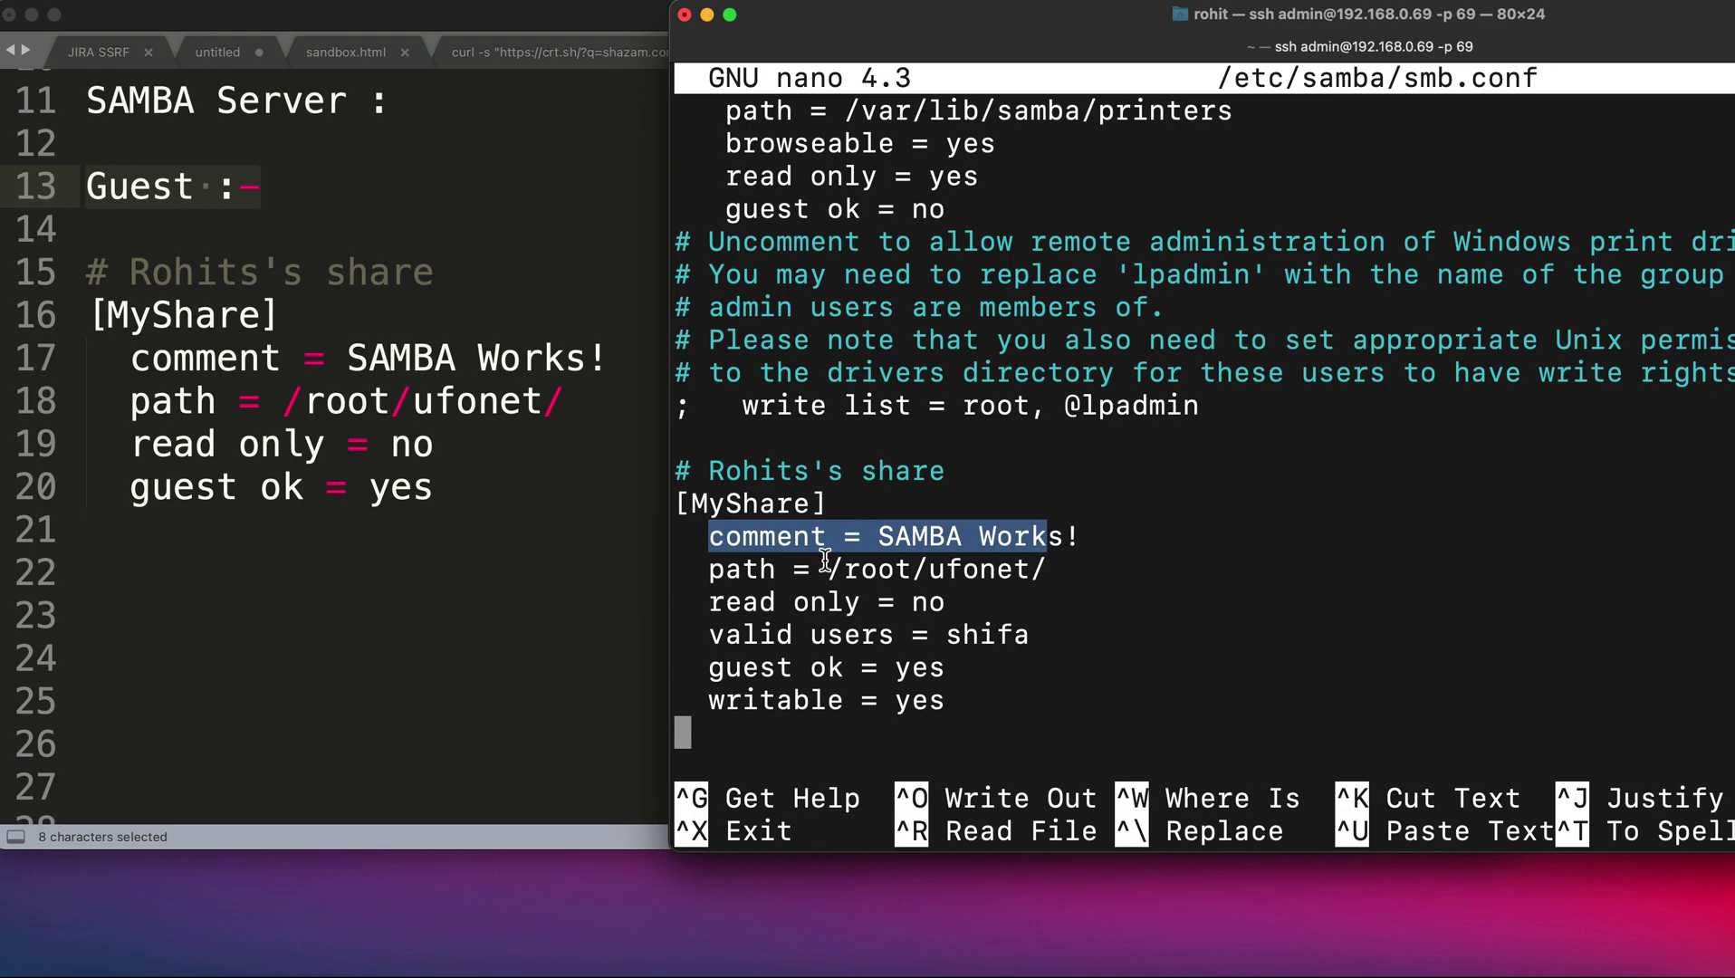
left_click_drag(711, 570, 1051, 572)
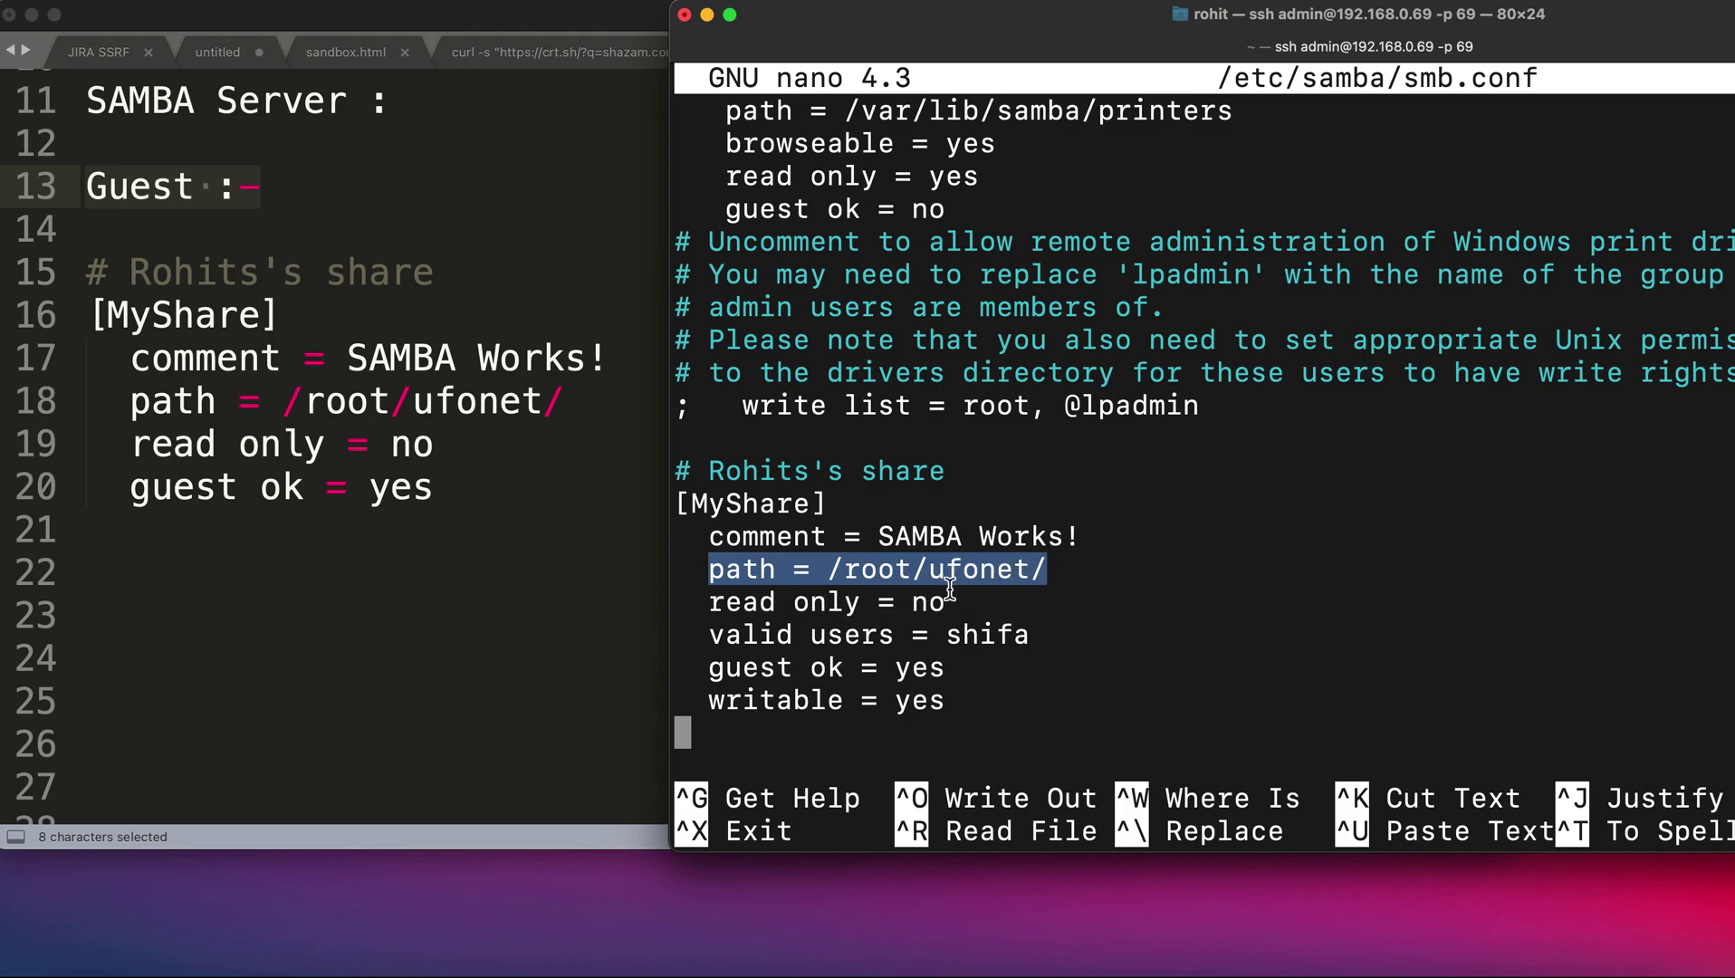
left_click(845, 597)
left_click_drag(912, 604, 985, 605)
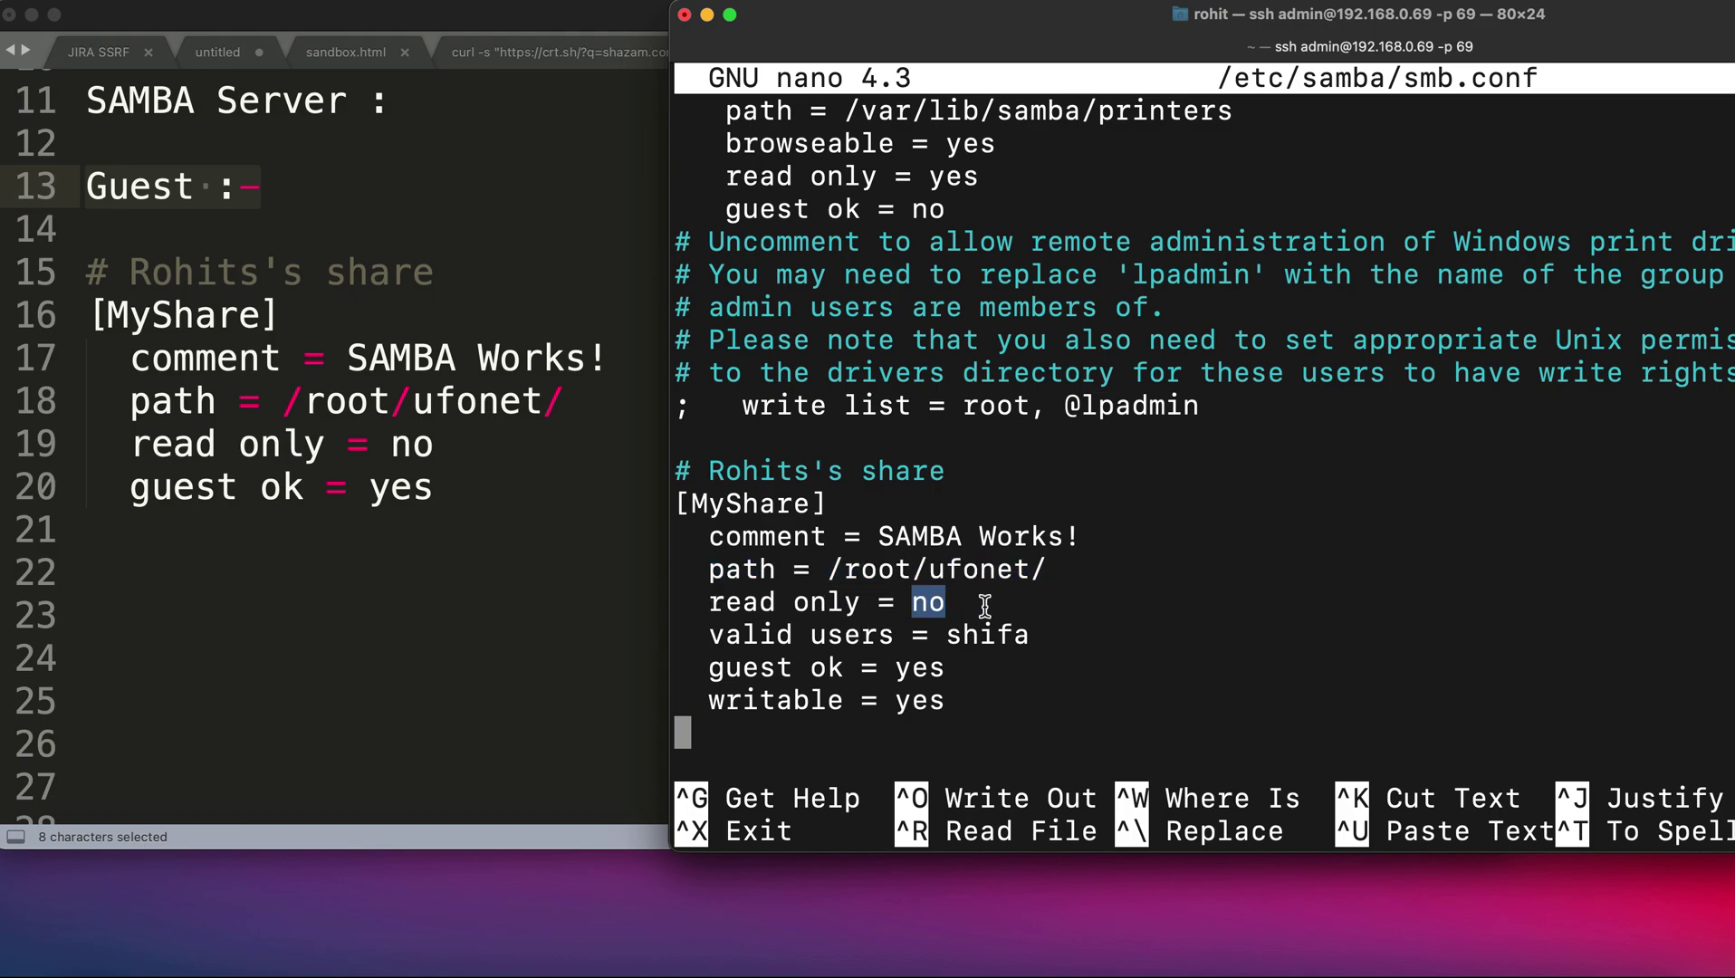
left_click(769, 623)
key("Up")
key("Up")
key("Up")
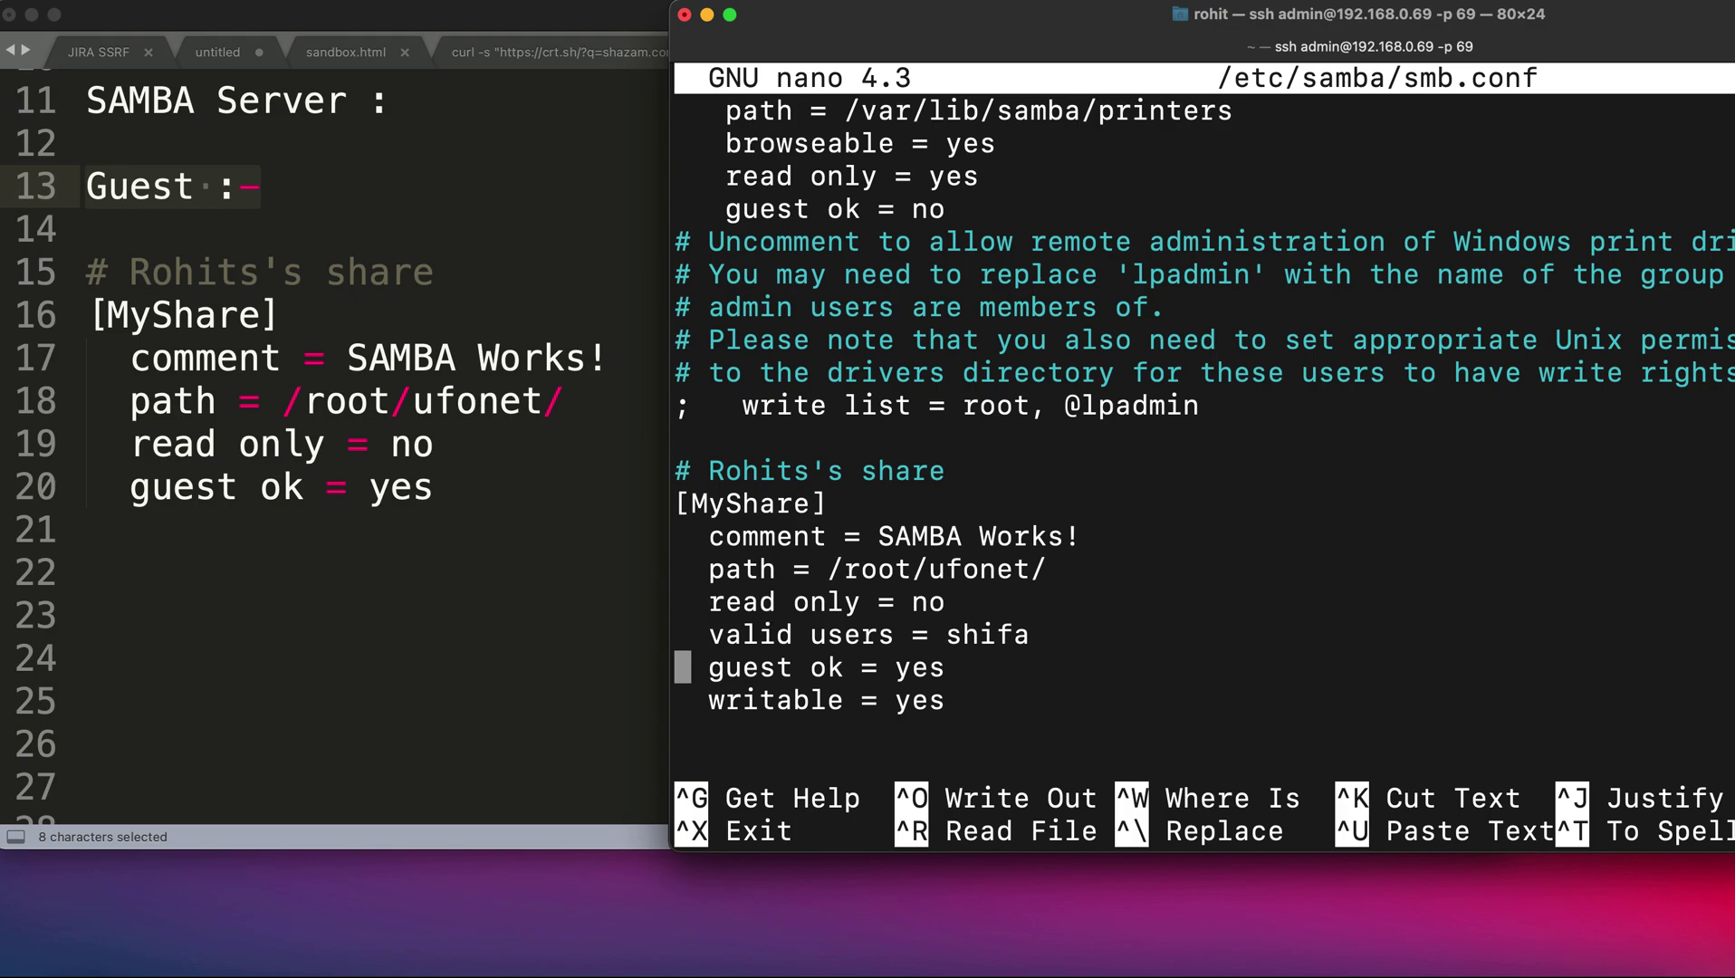
key("Right")
key("ctrl+k")
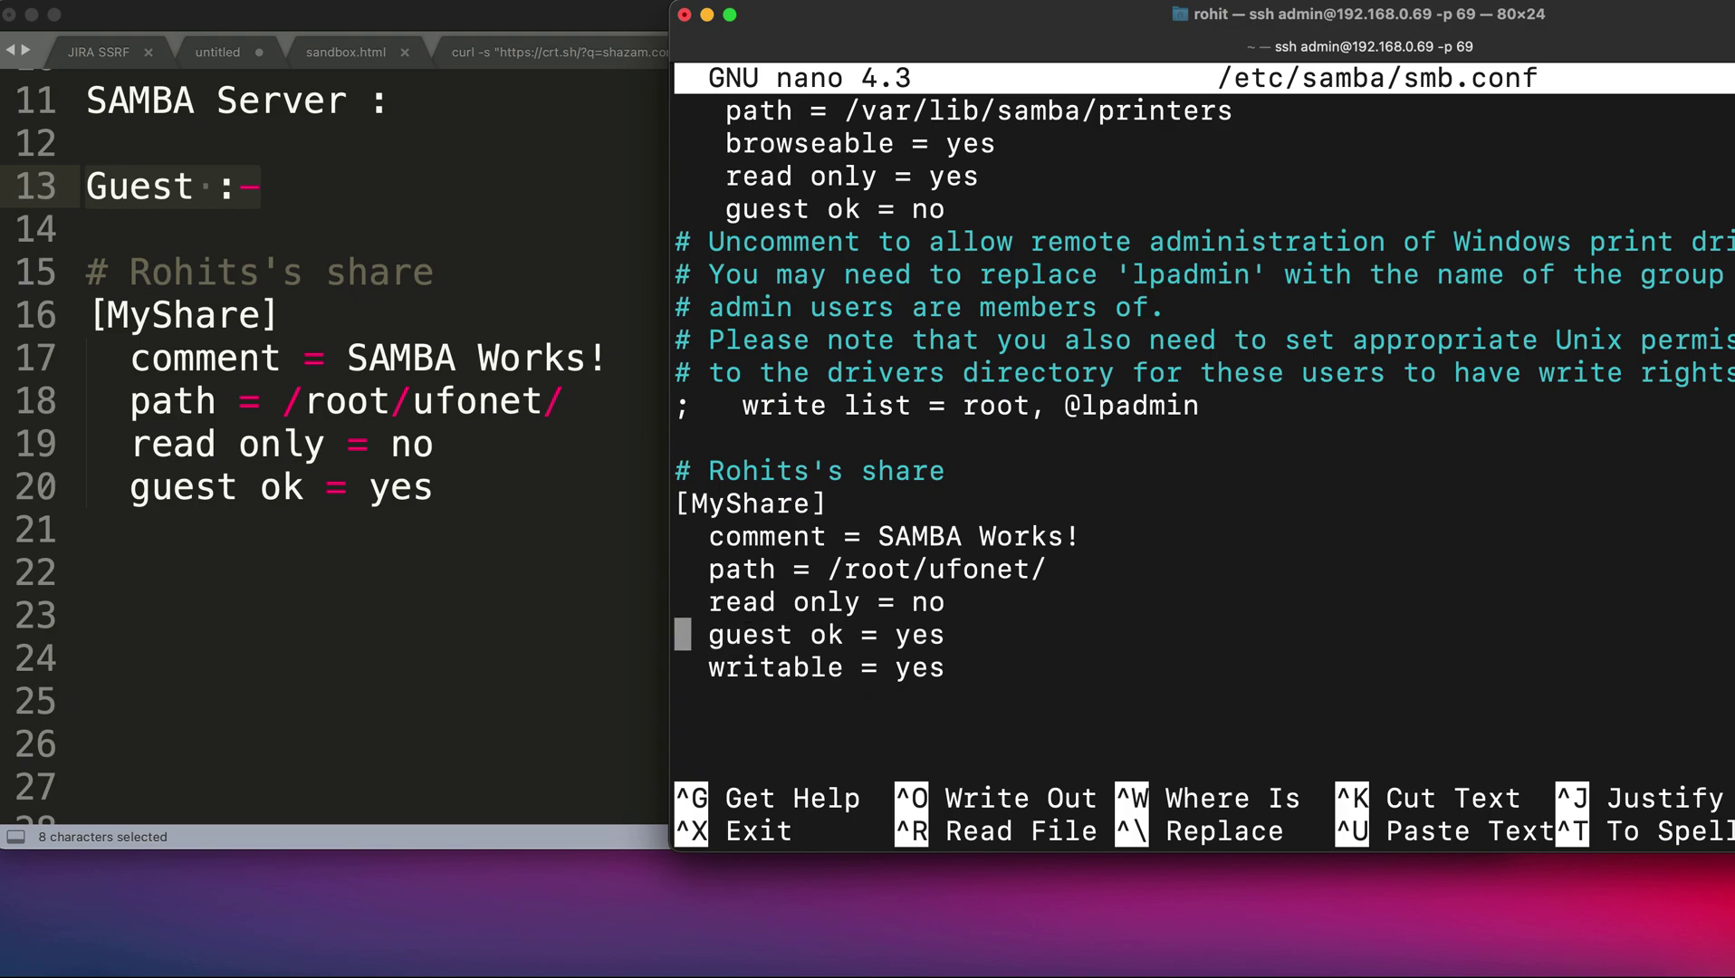
Cut the writable = yes line and save smb.conf.
left_click_drag(712, 638, 1015, 643)
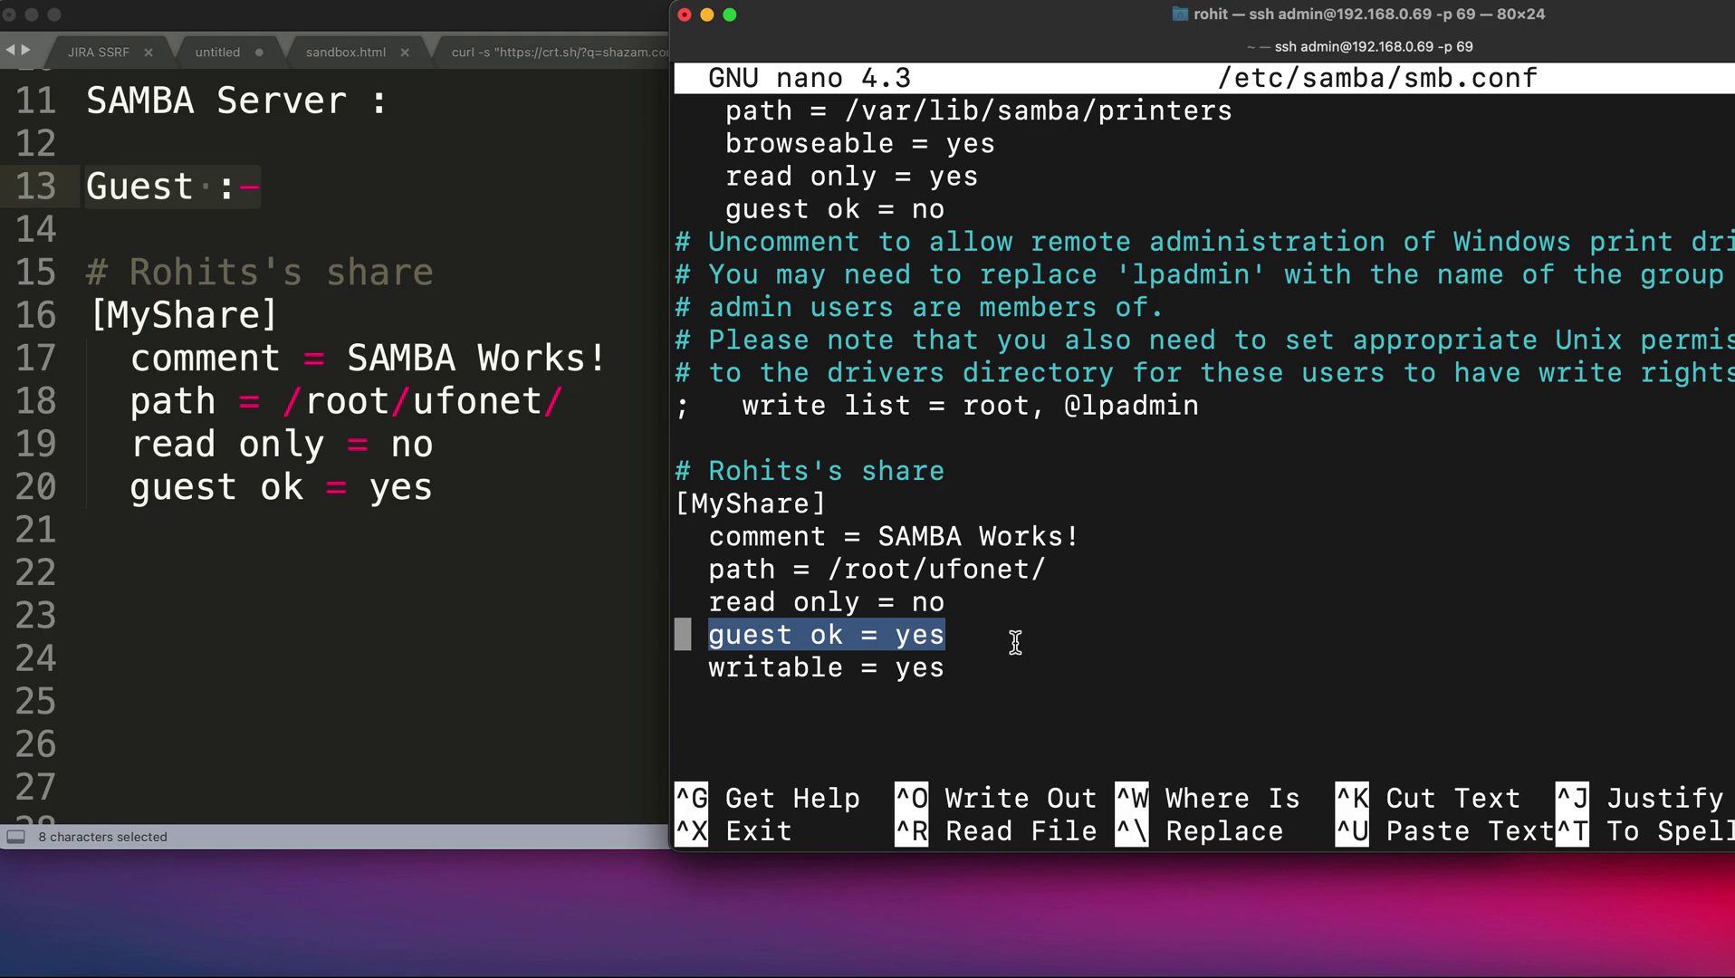
left_click(795, 691)
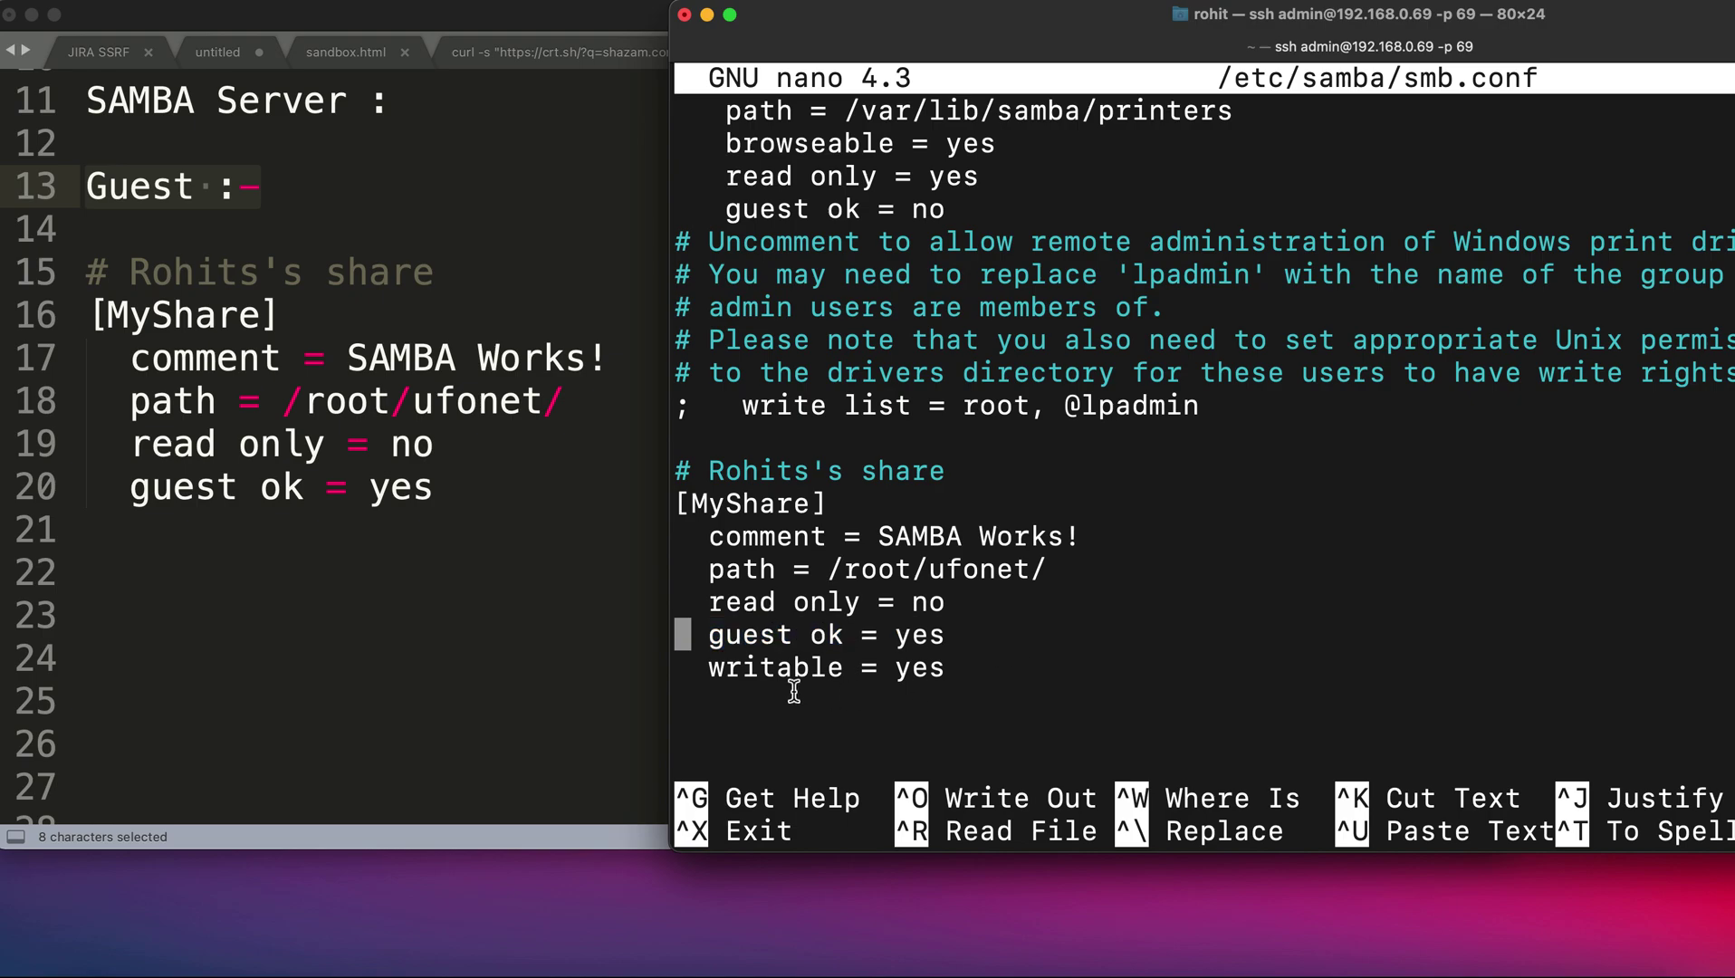
key("Down")
key("ctrl+k")
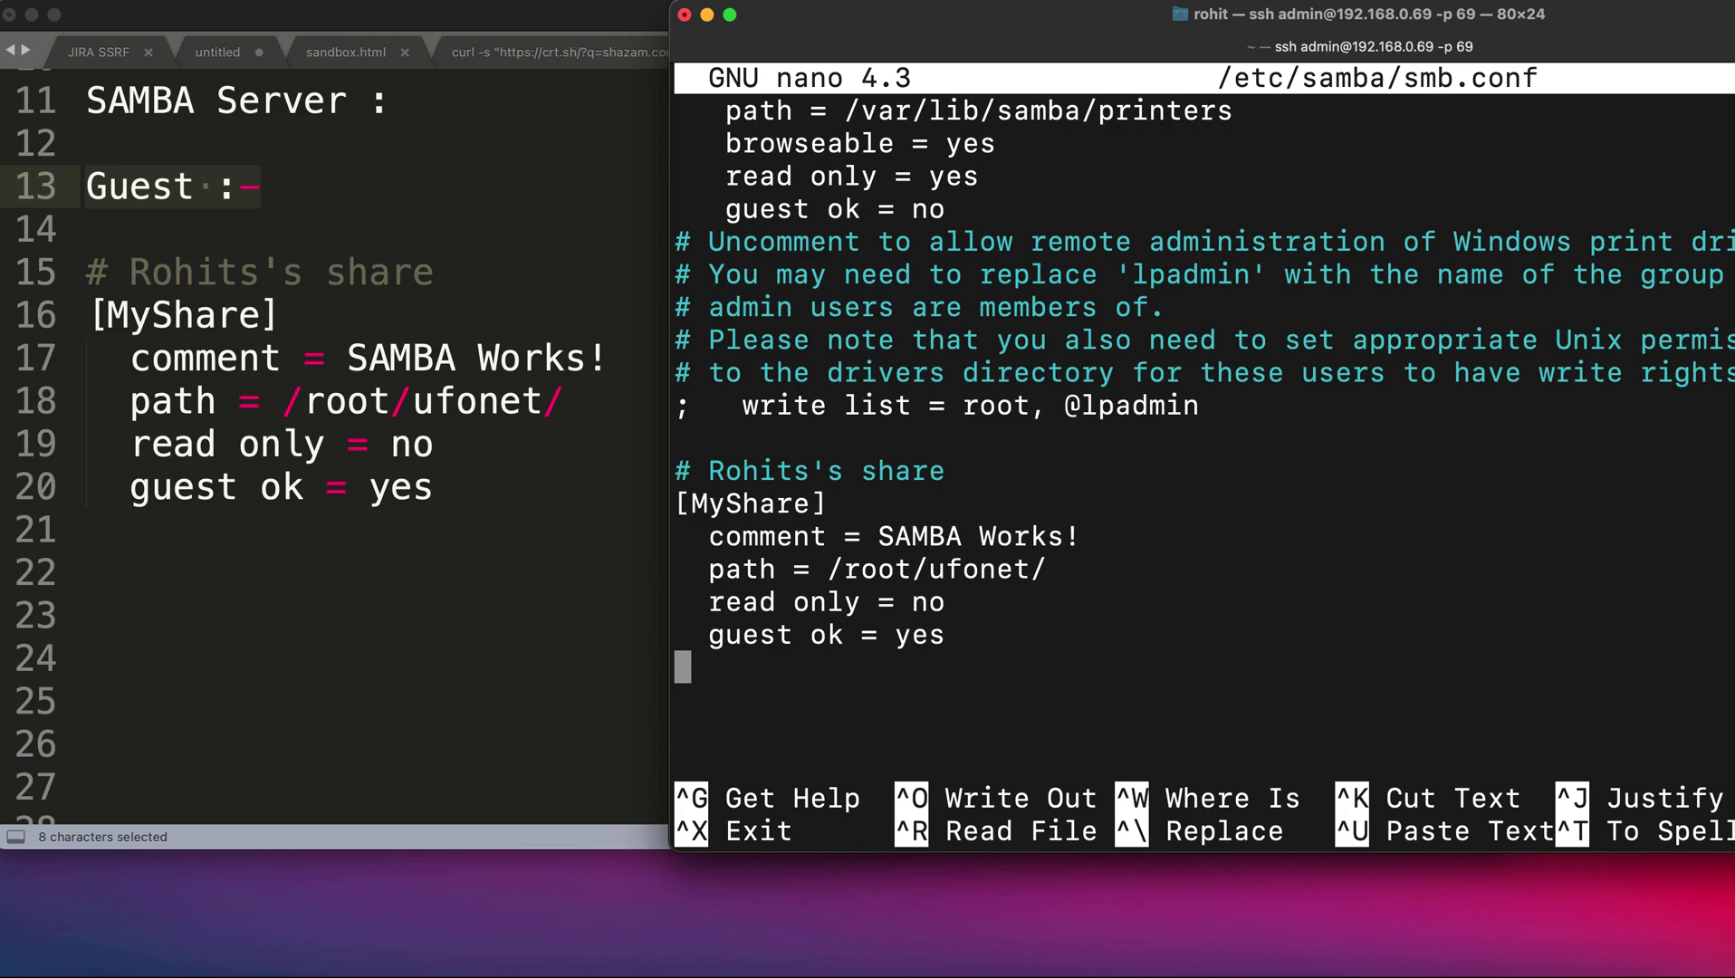
key("ctrl+s")
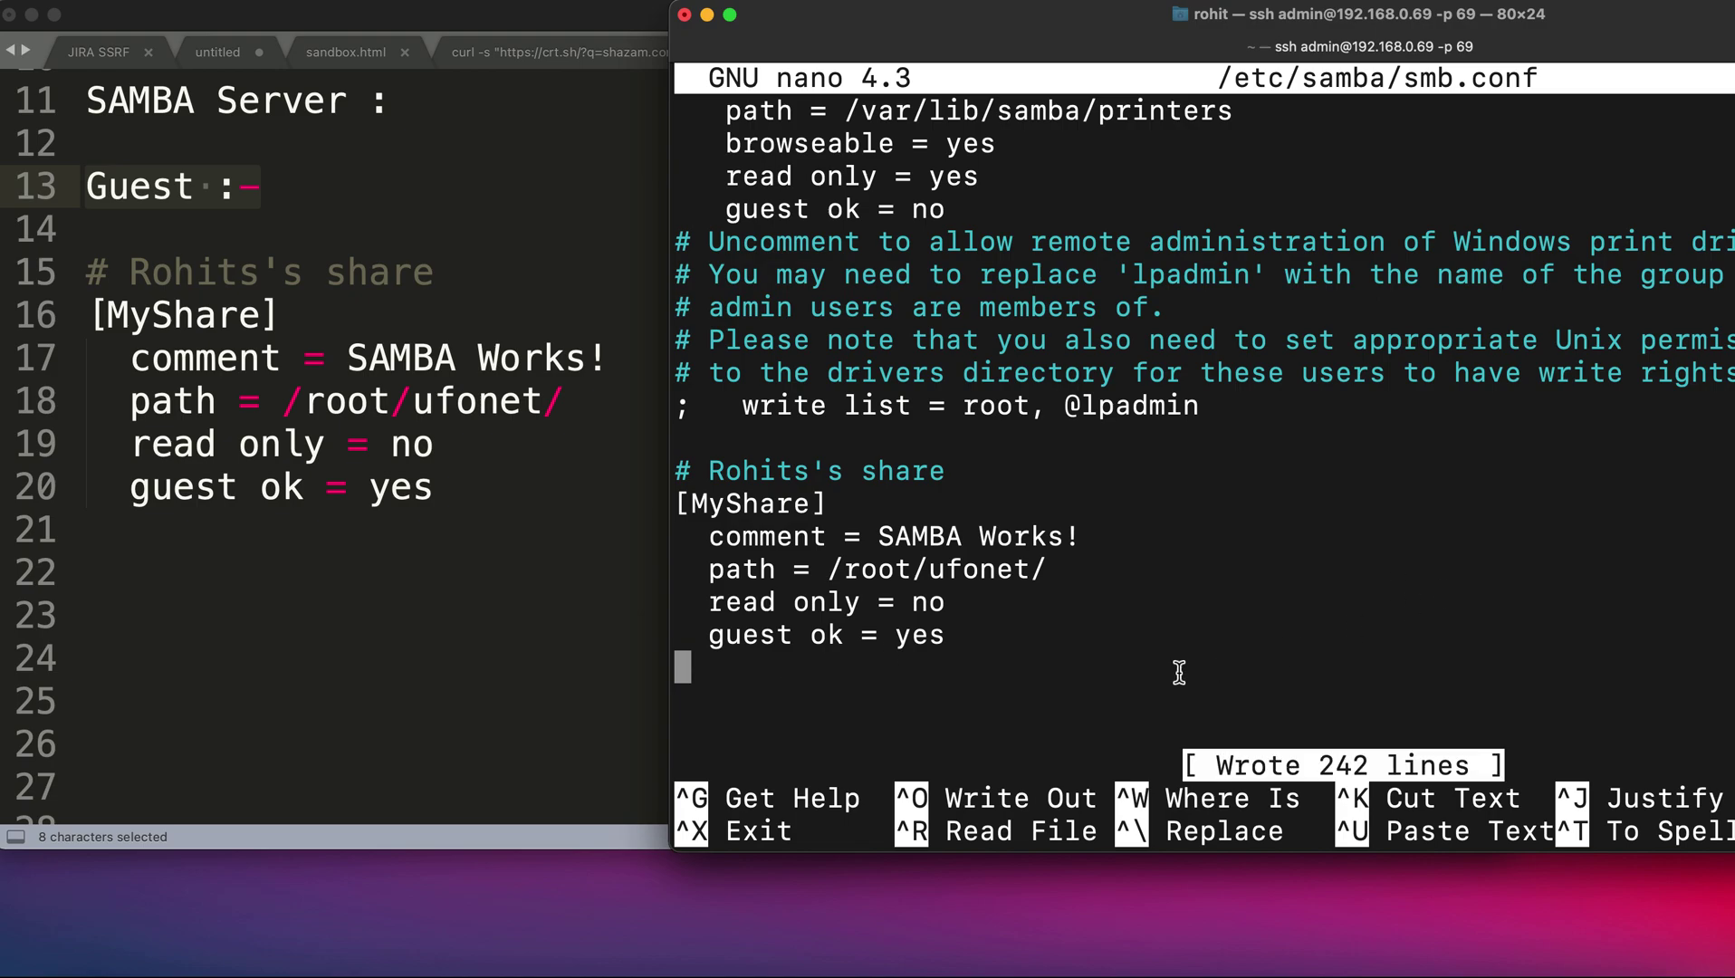
Exit nano and run service smbd restart.
key("ctrl+x")
type("s")
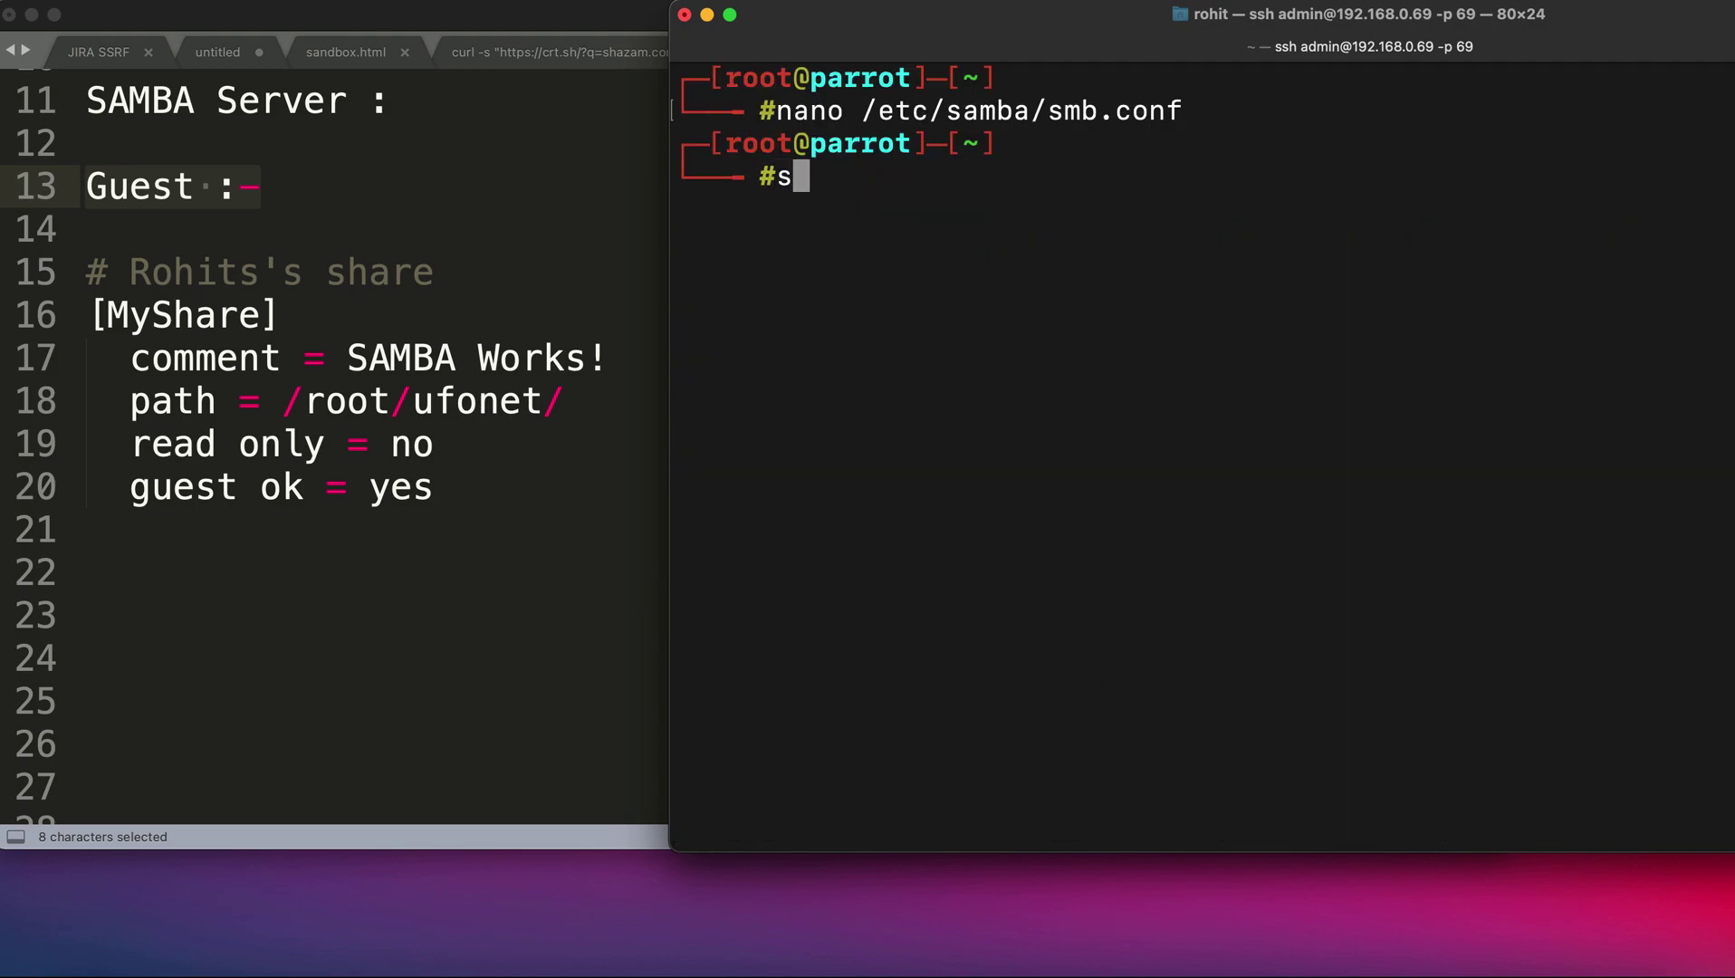
type("ervice smb")
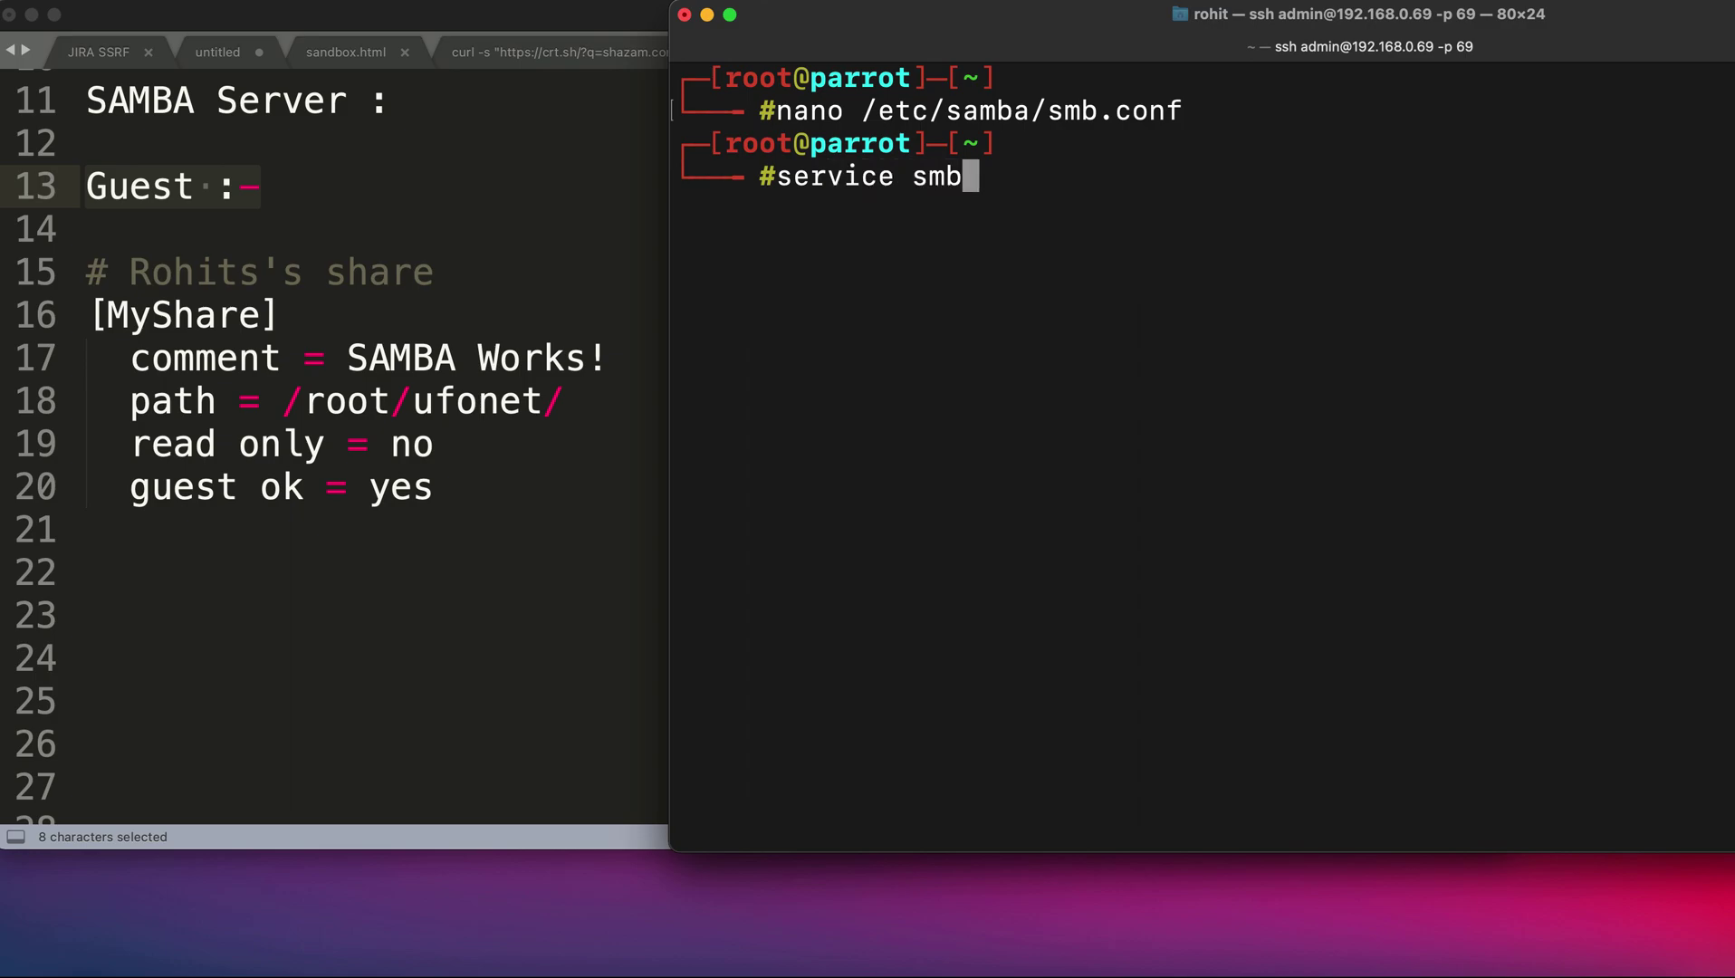
type("d restart")
key("Return")
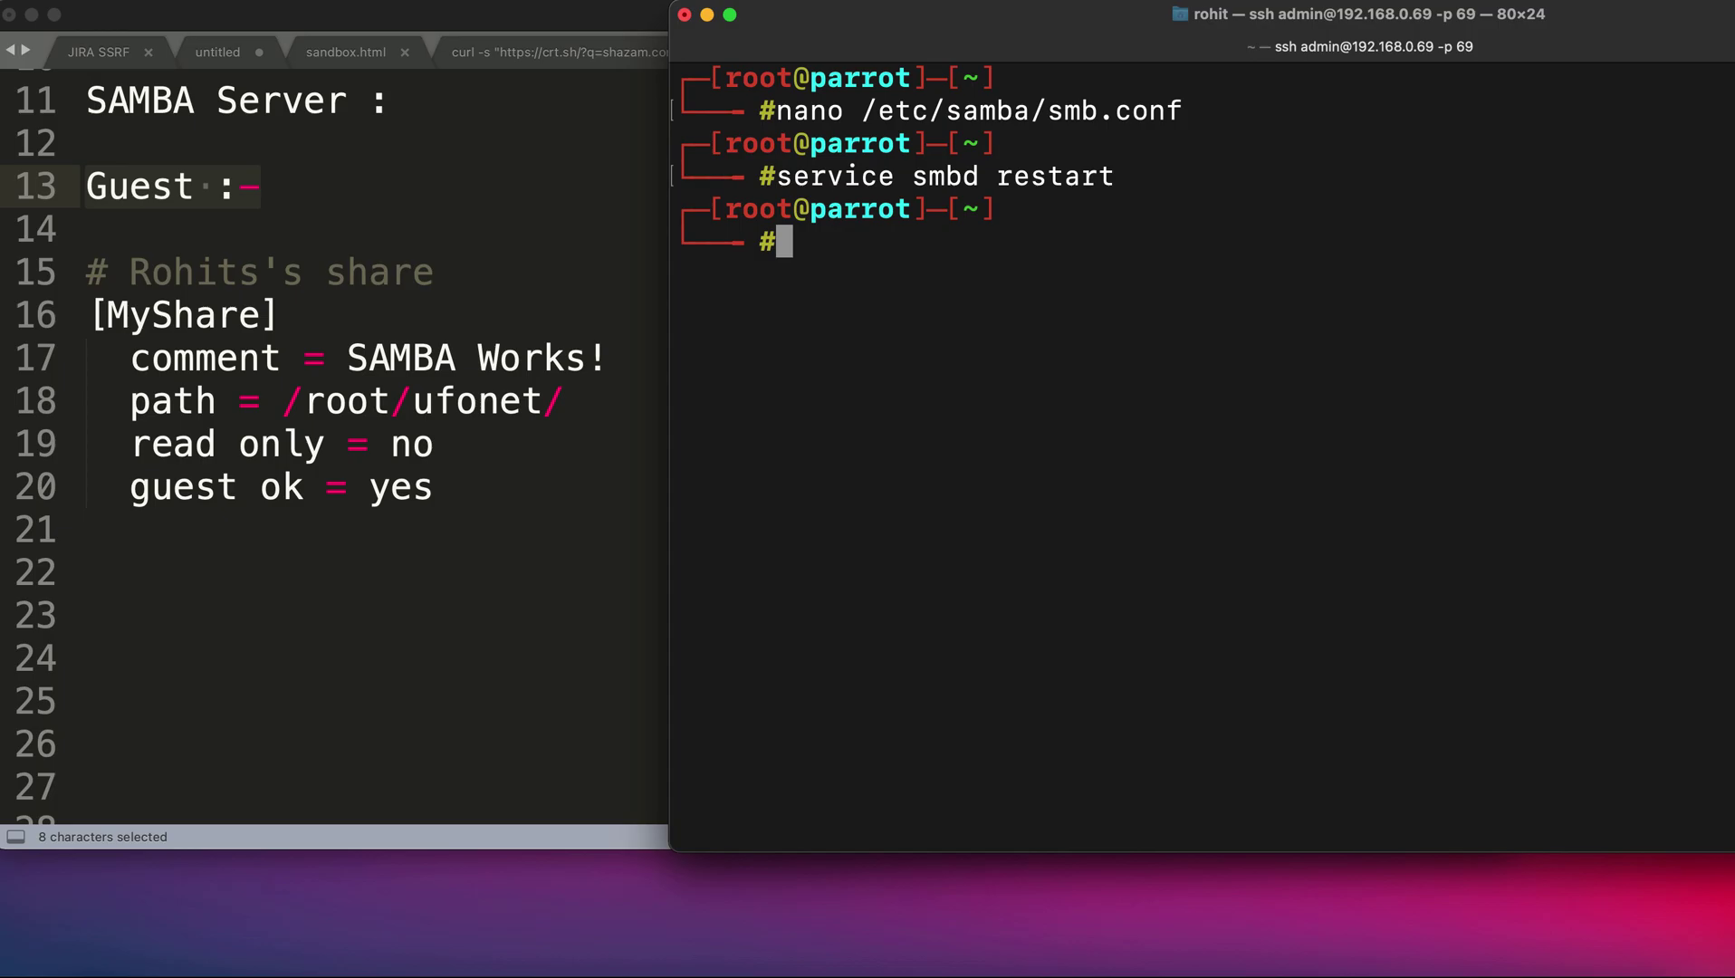
Run service smbd status to confirm smbd is active (running) again.
key("Up")
key("Up")
key("Down")
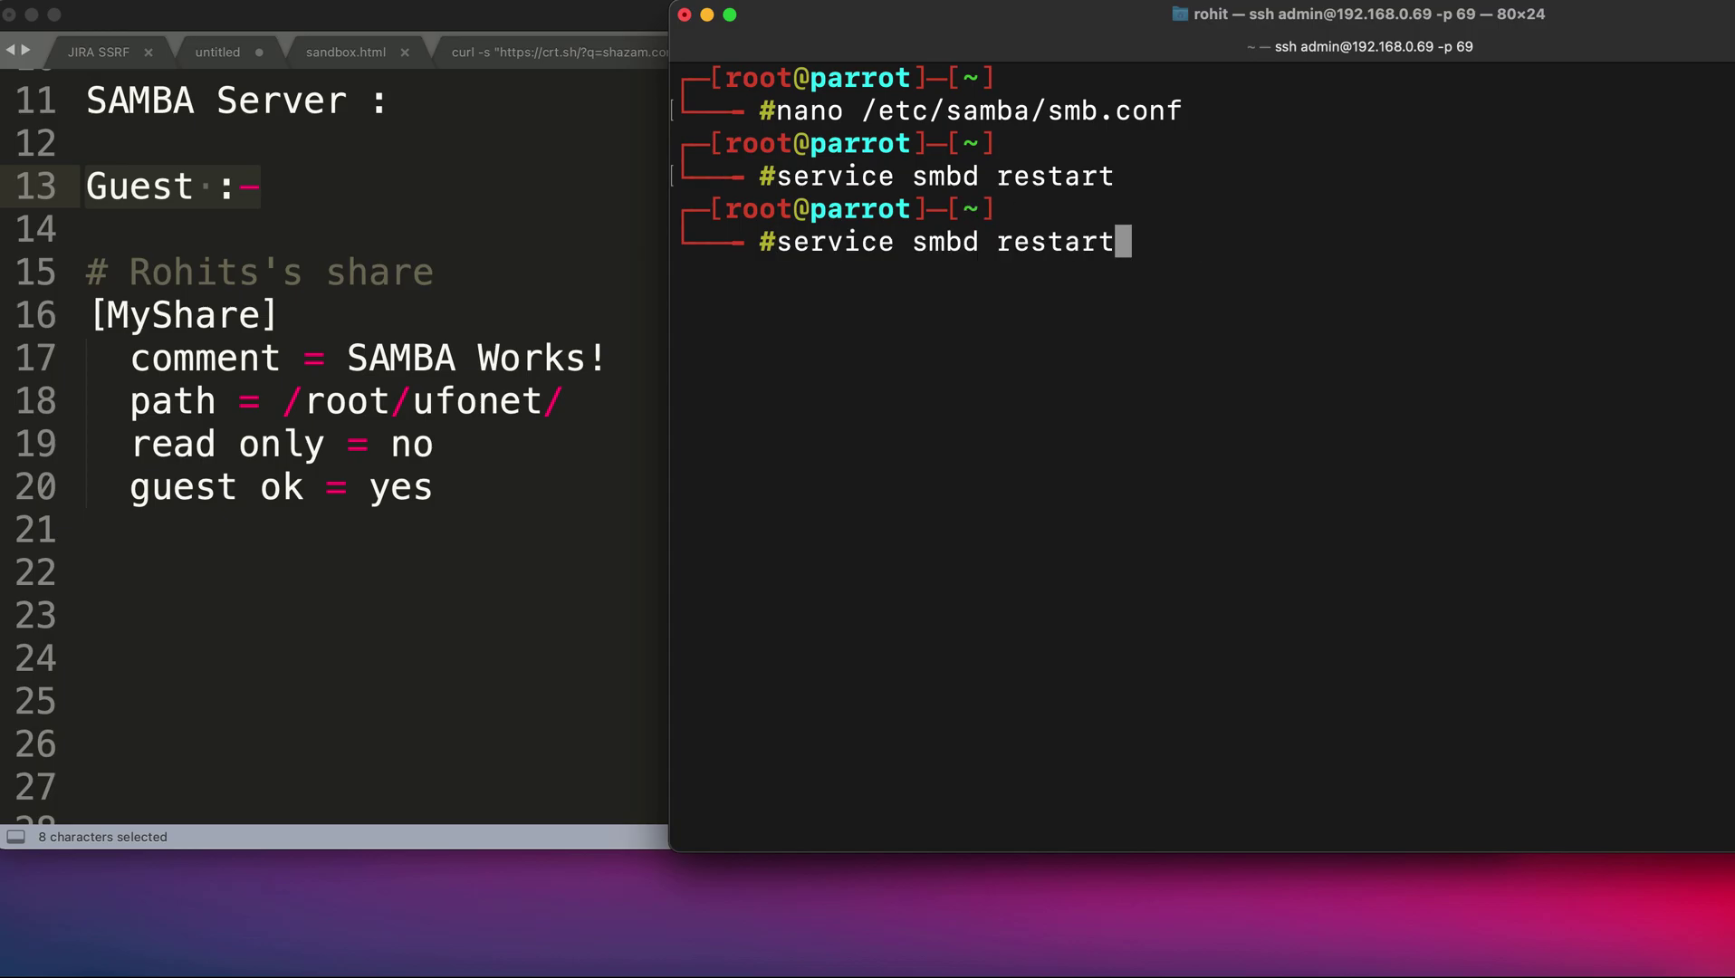
key("BackSpace")
key("BackSpace")
key("BackSpace")
key("BackSpace")
key("BackSpace")
key("BackSpace")
key("BackSpace")
type("stat")
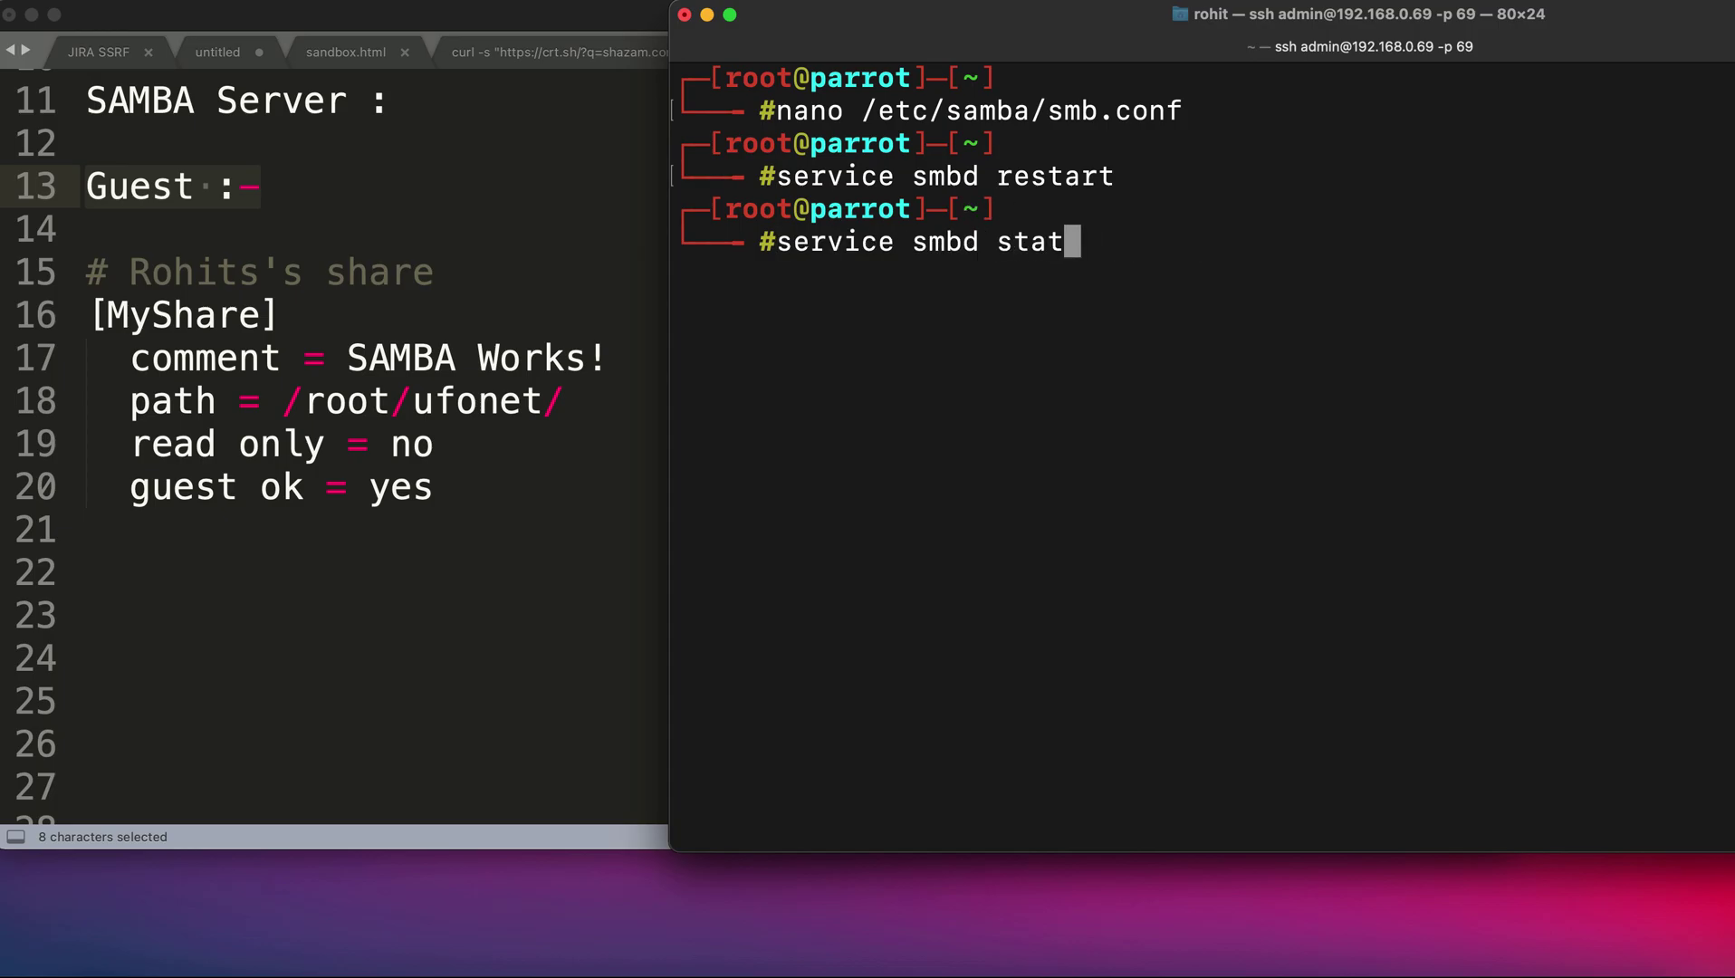
type("us")
key("Return")
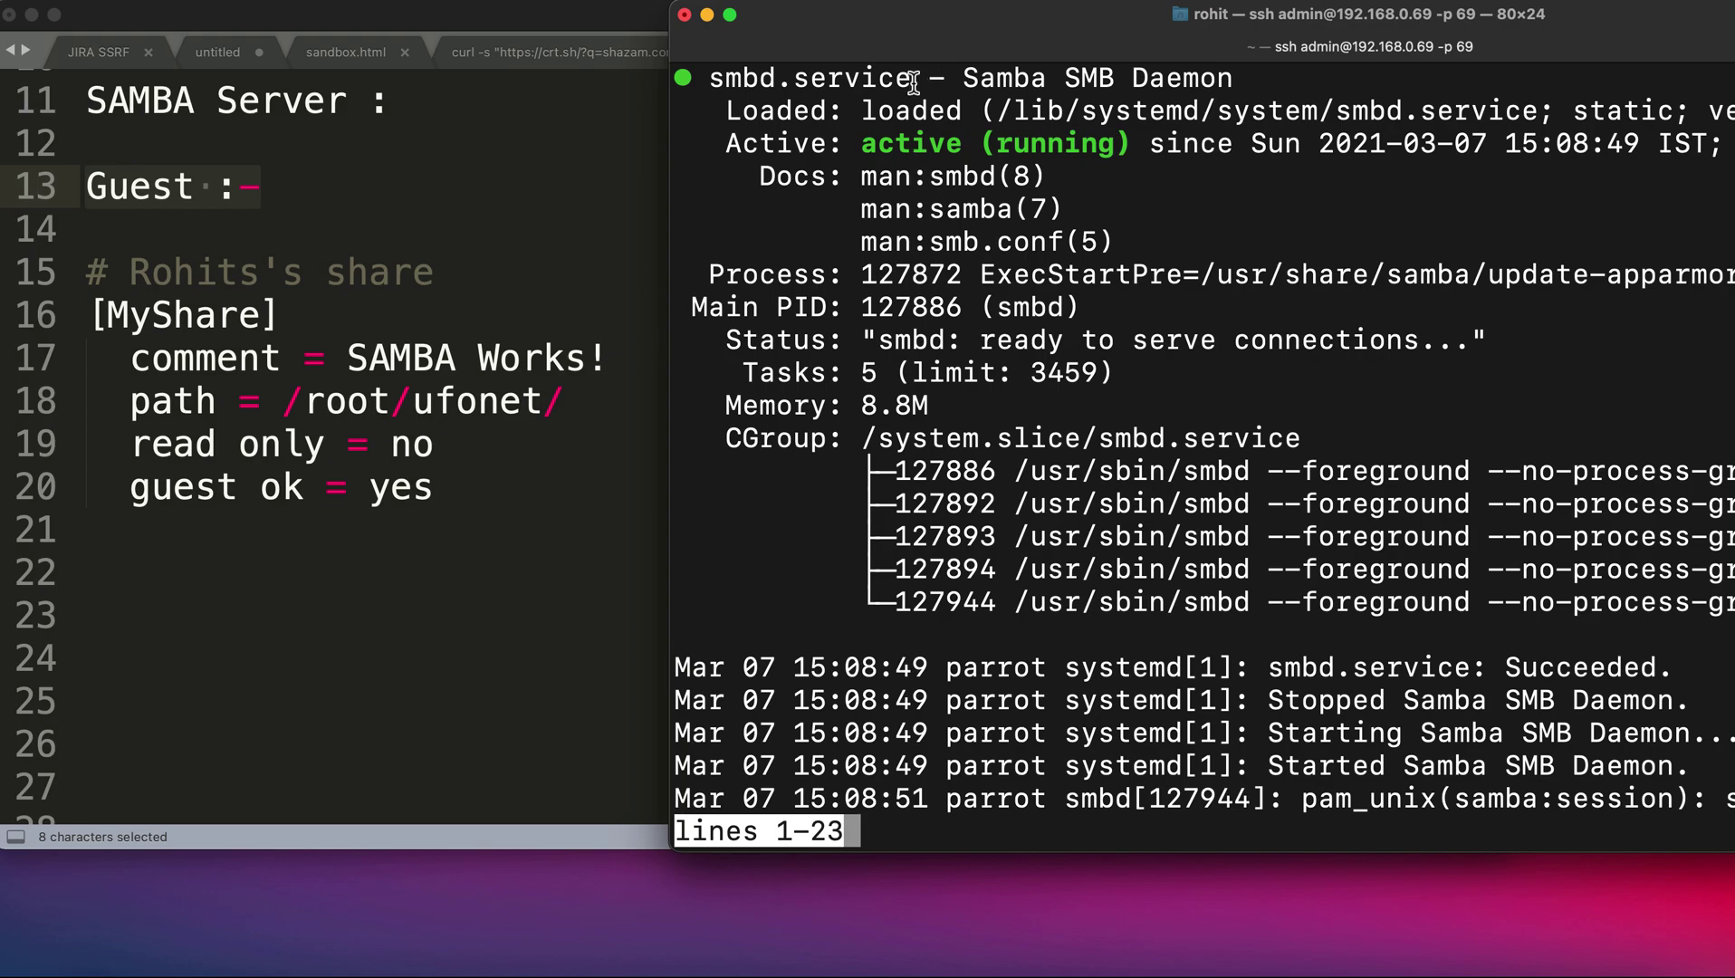
left_click_drag(863, 143, 1144, 147)
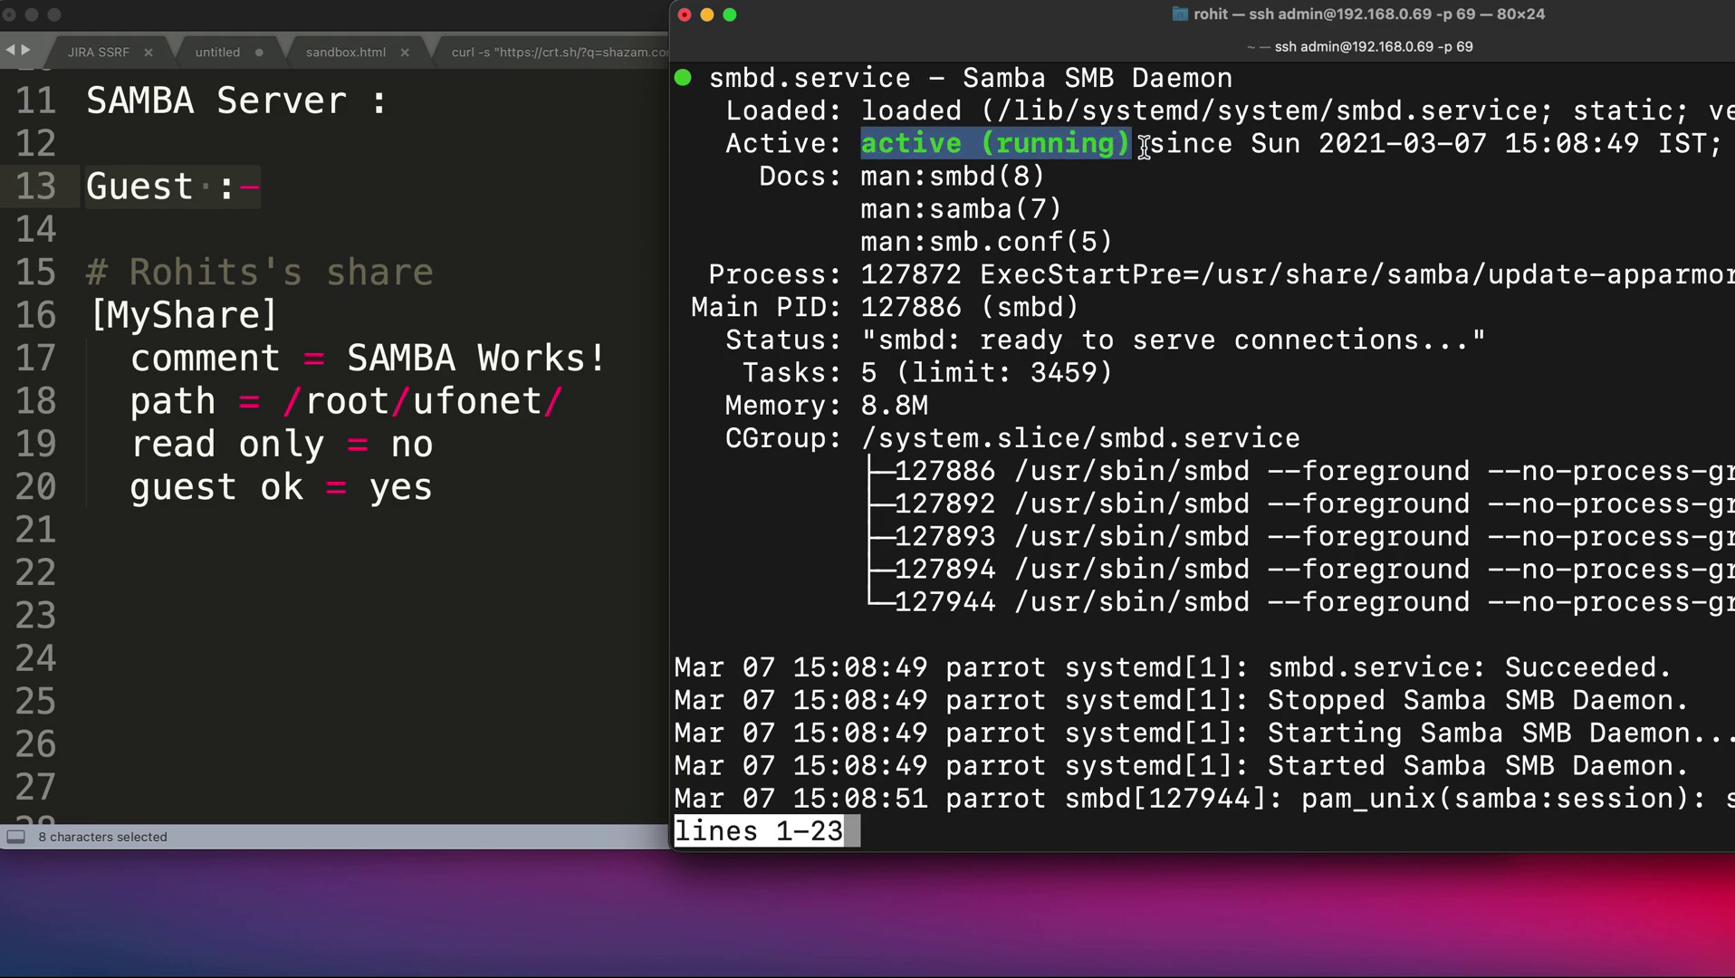
left_click(1066, 155)
key("q")
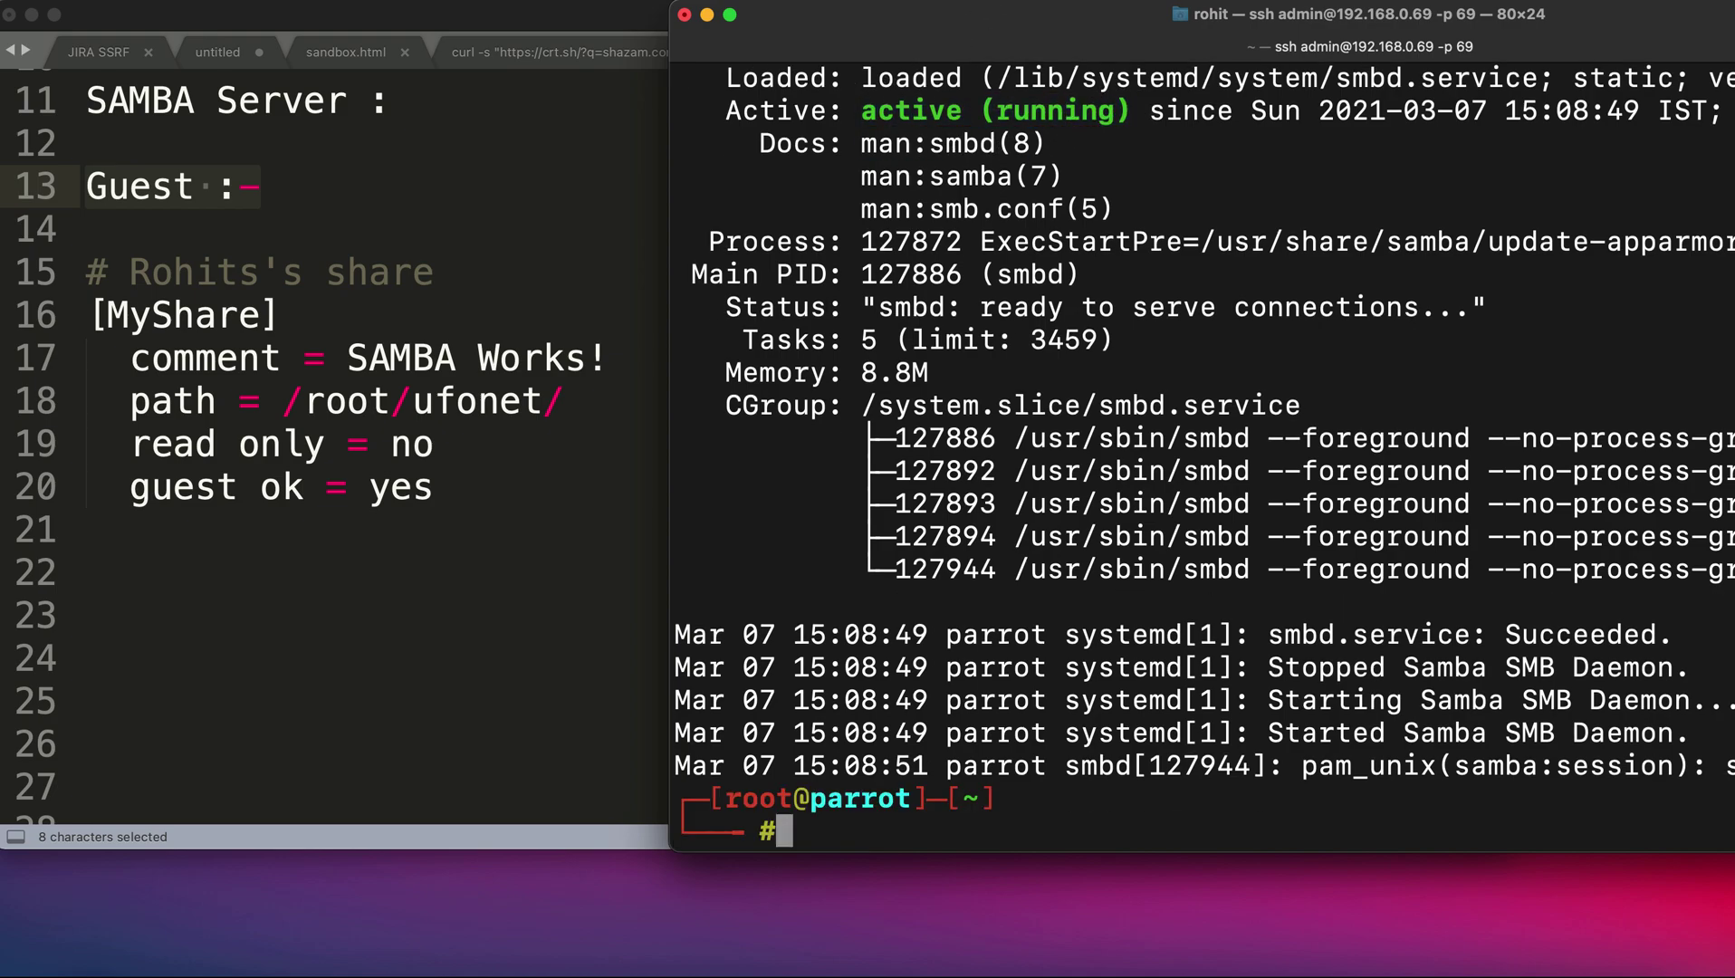
key("super+Tab")
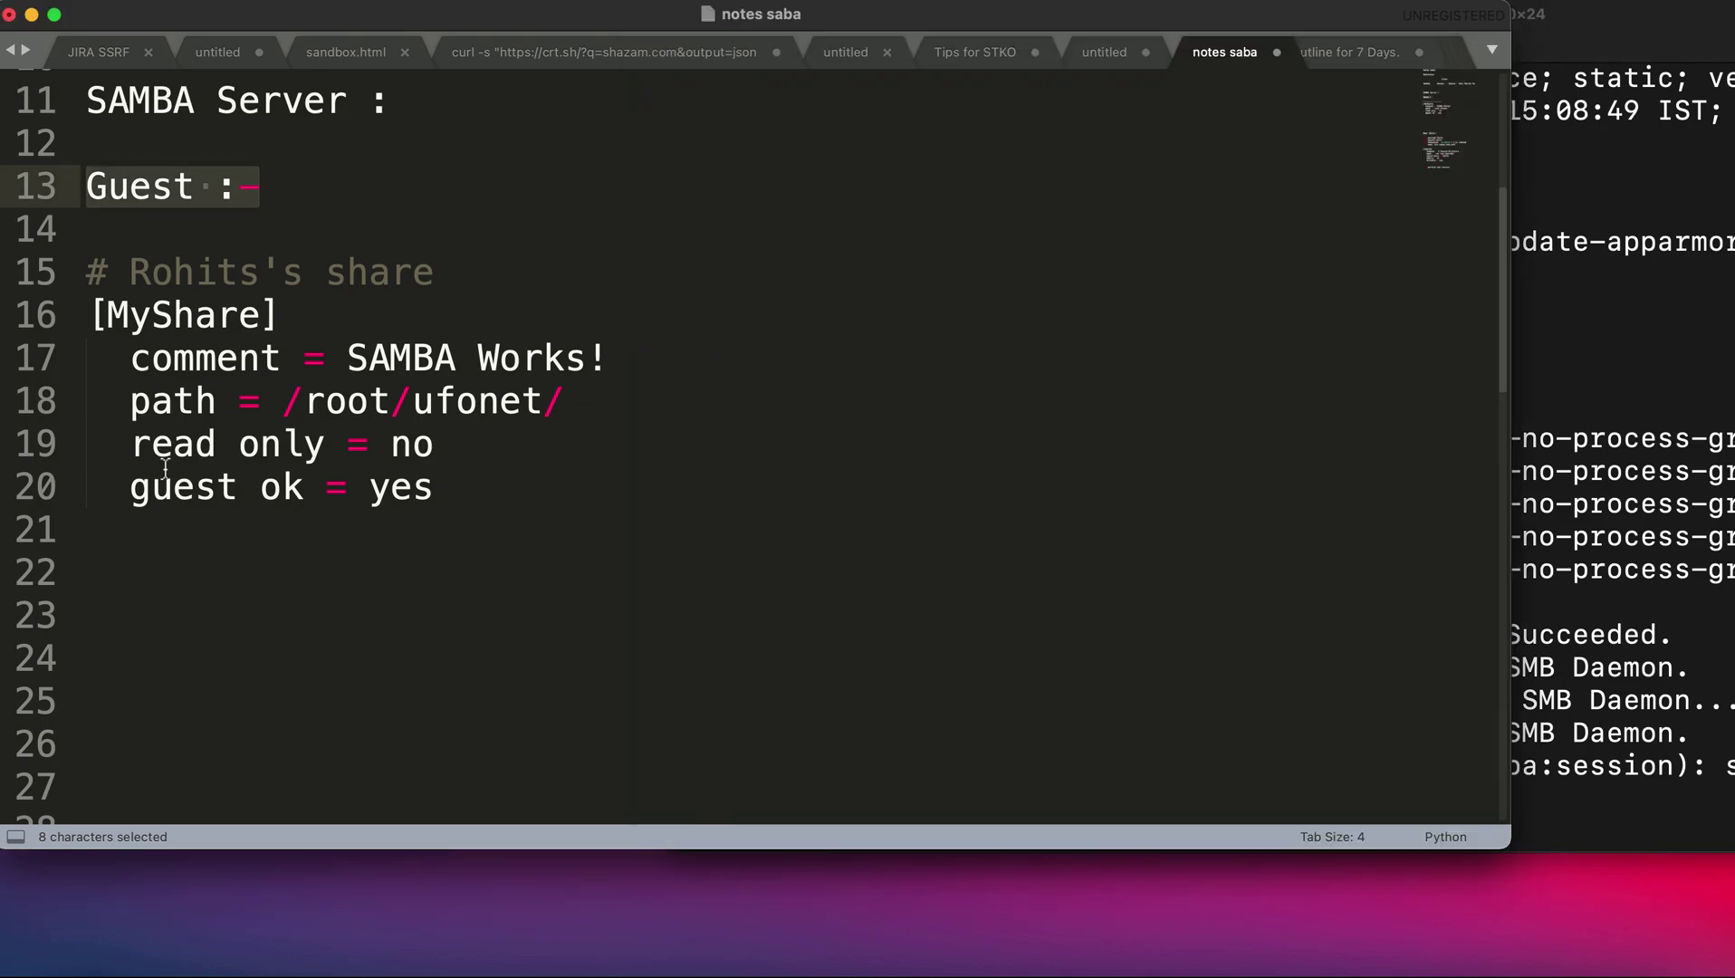
Open Finder from the Dock and bring up Connect to Server with smb://192.168.0.69.
mouse_move(70, 958)
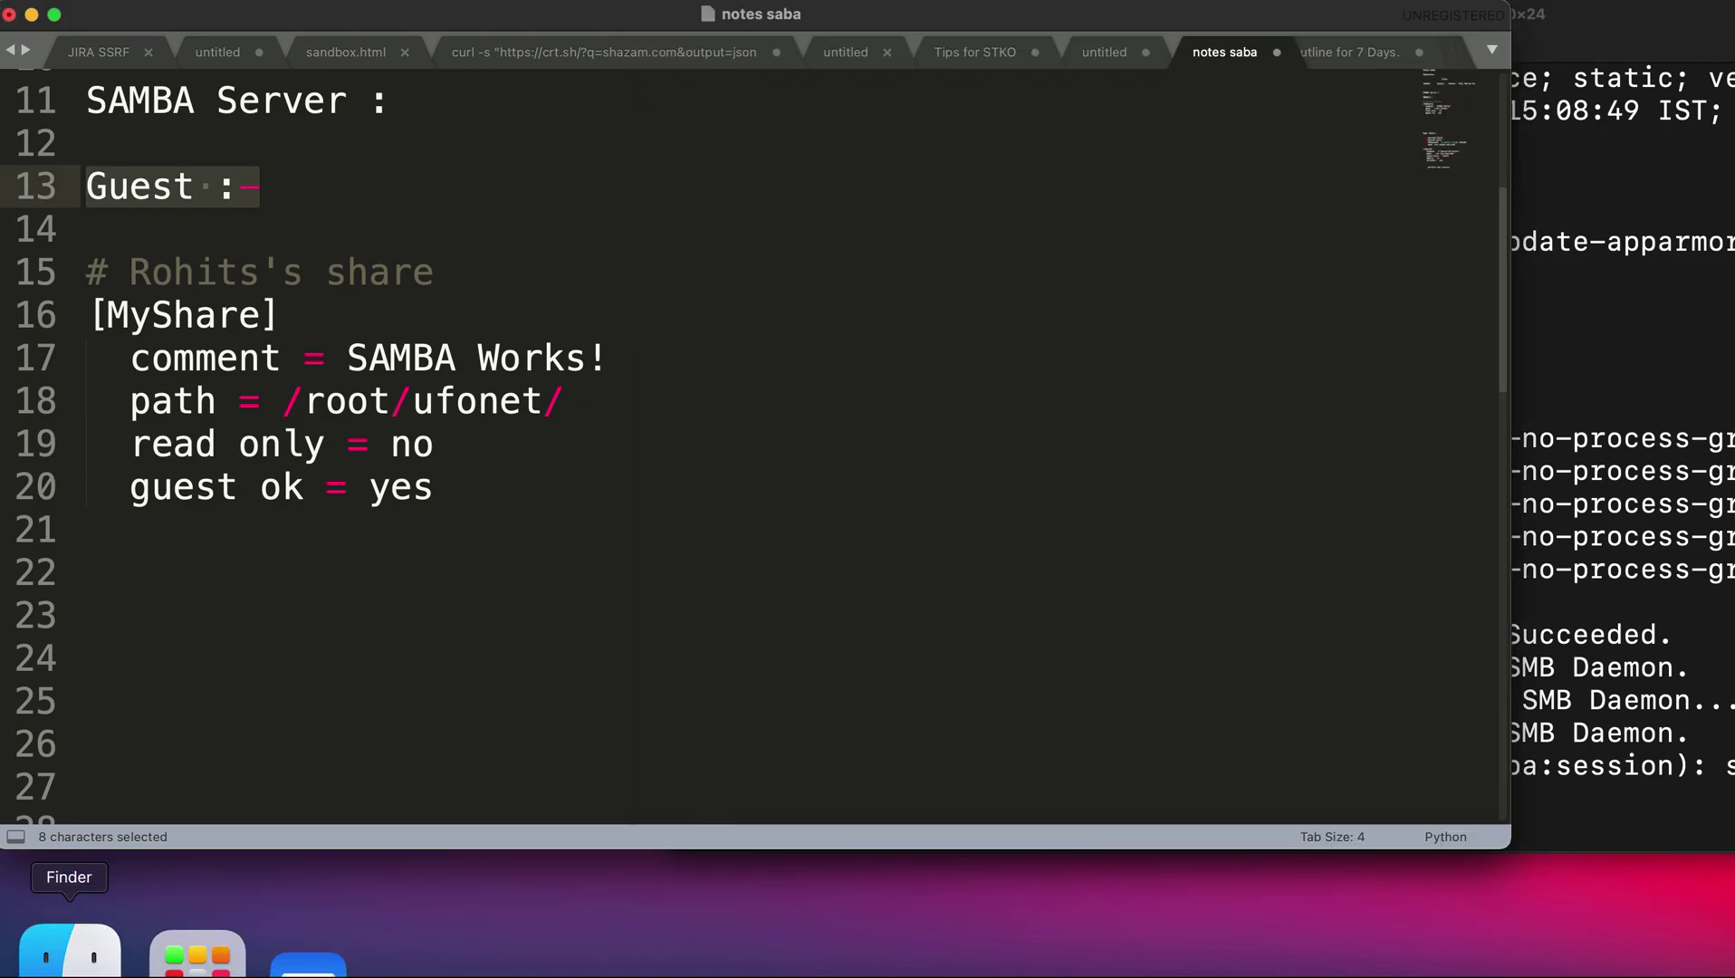
left_click(70, 955)
key("super+k")
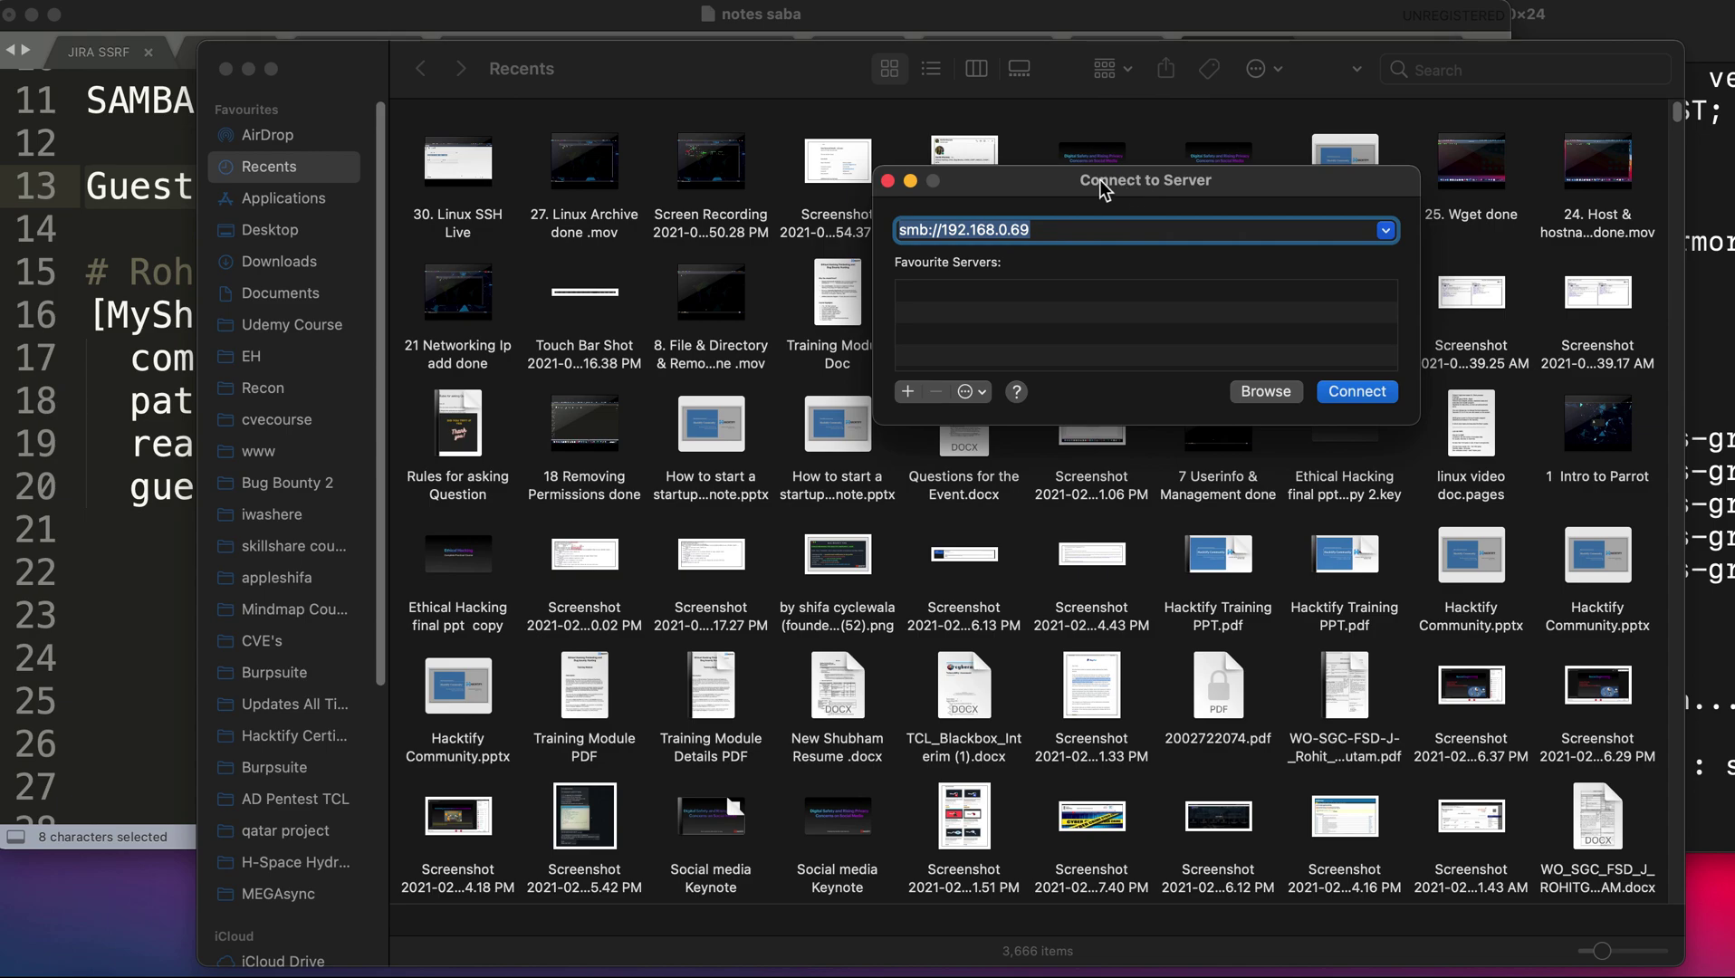
Connect to smb://192.168.0.69 and mount the MyShare volume, listing ufonet, setup.py and README.md.
left_click_drag(1100, 179, 849, 179)
left_click(222, 3)
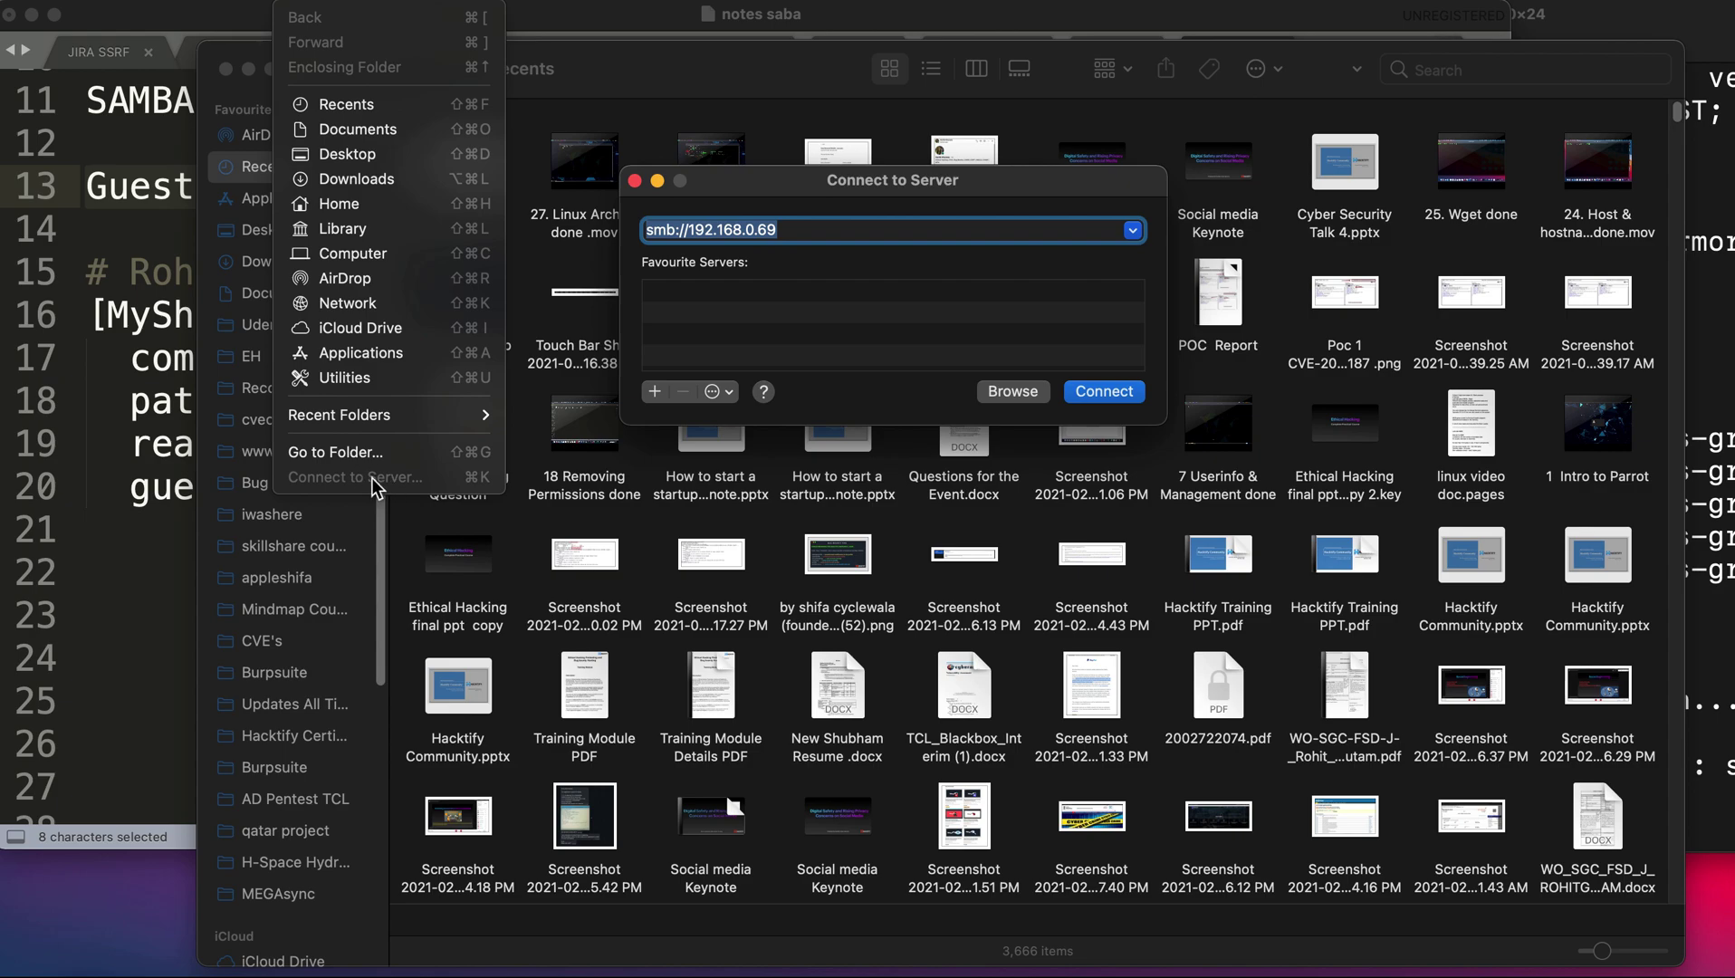
left_click(892, 262)
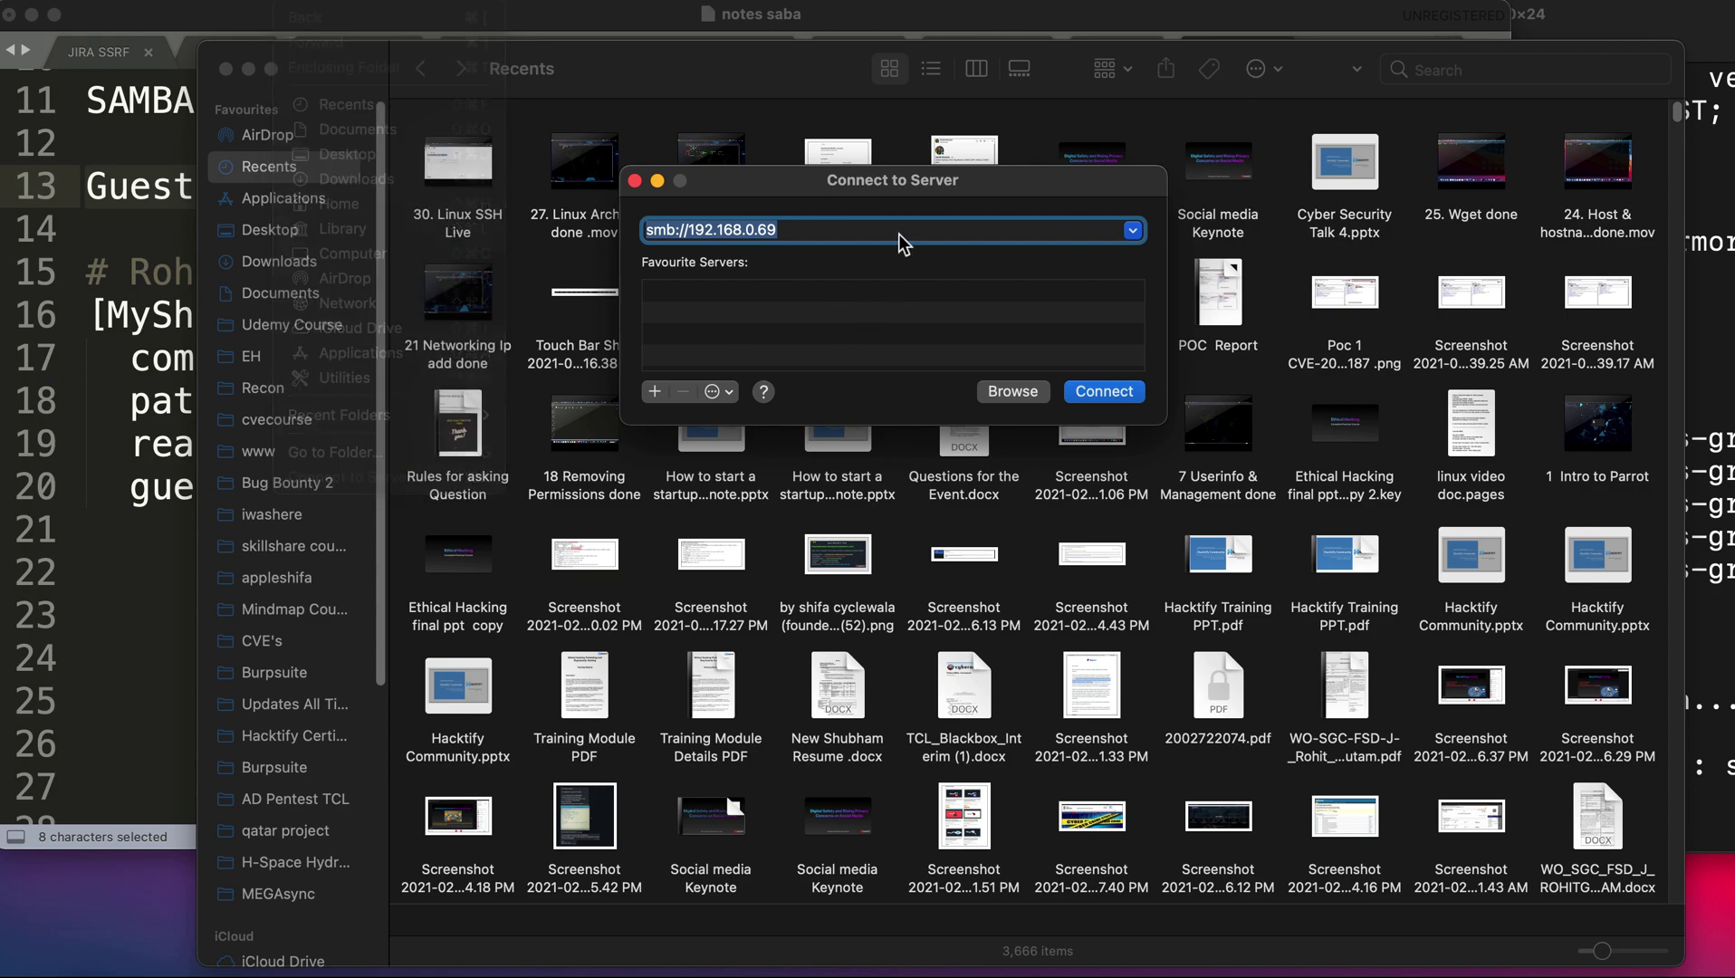
left_click(814, 226)
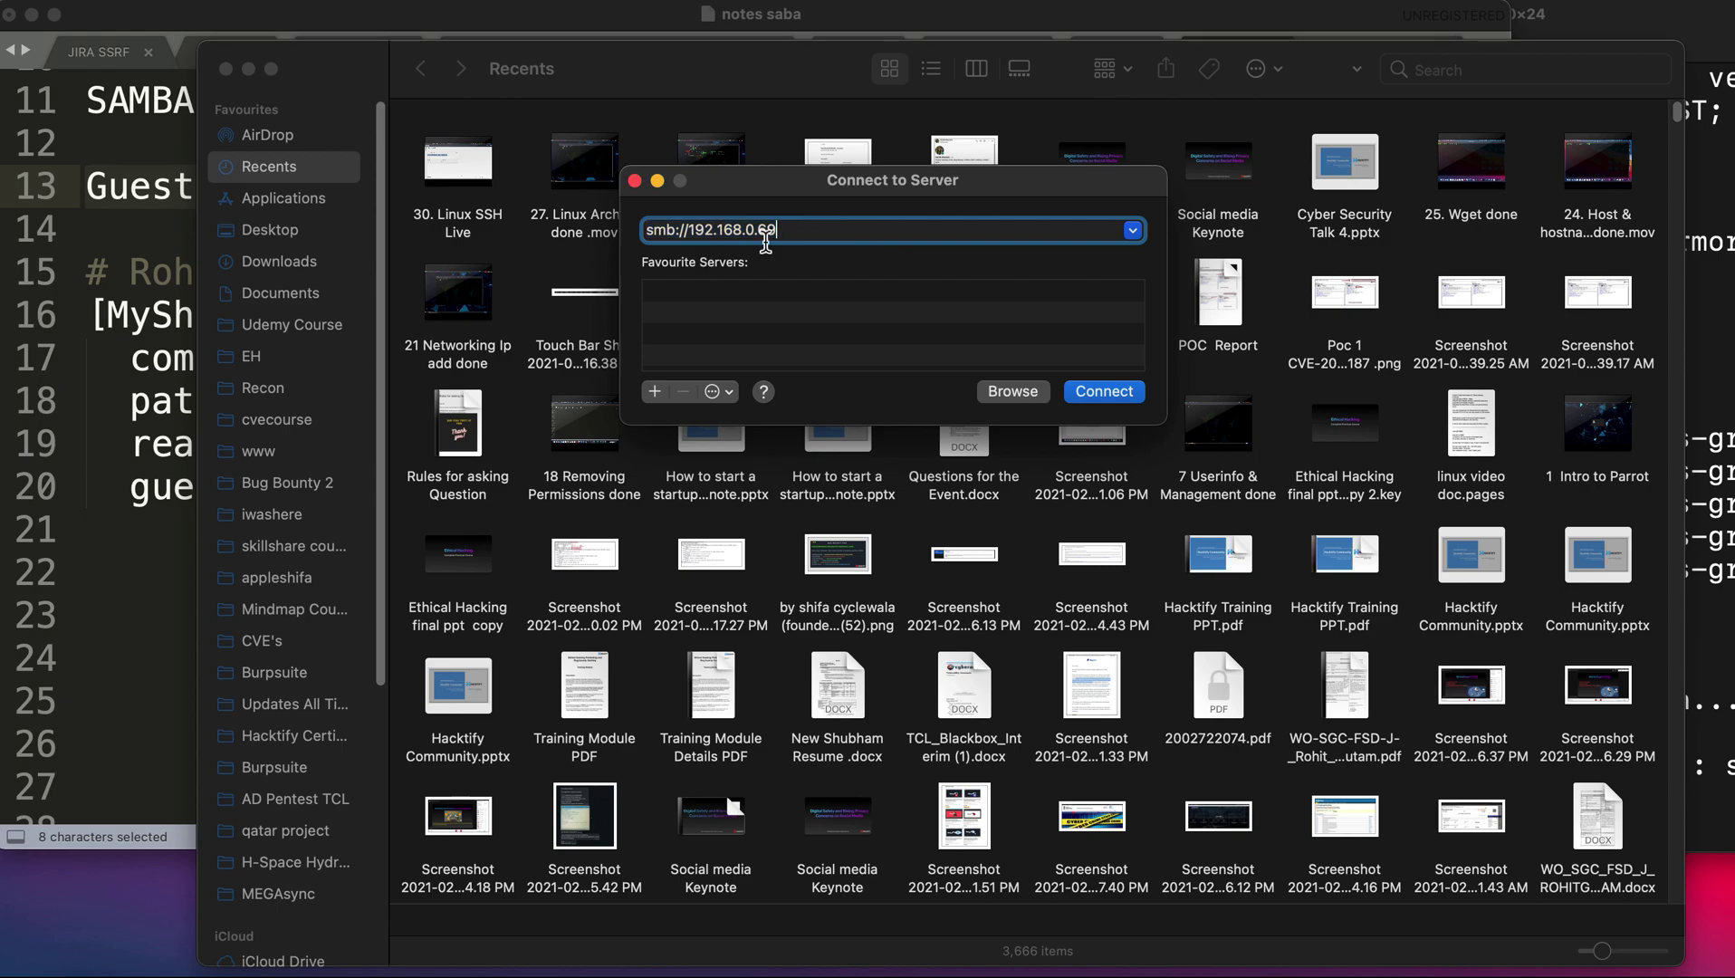
left_click(1094, 391)
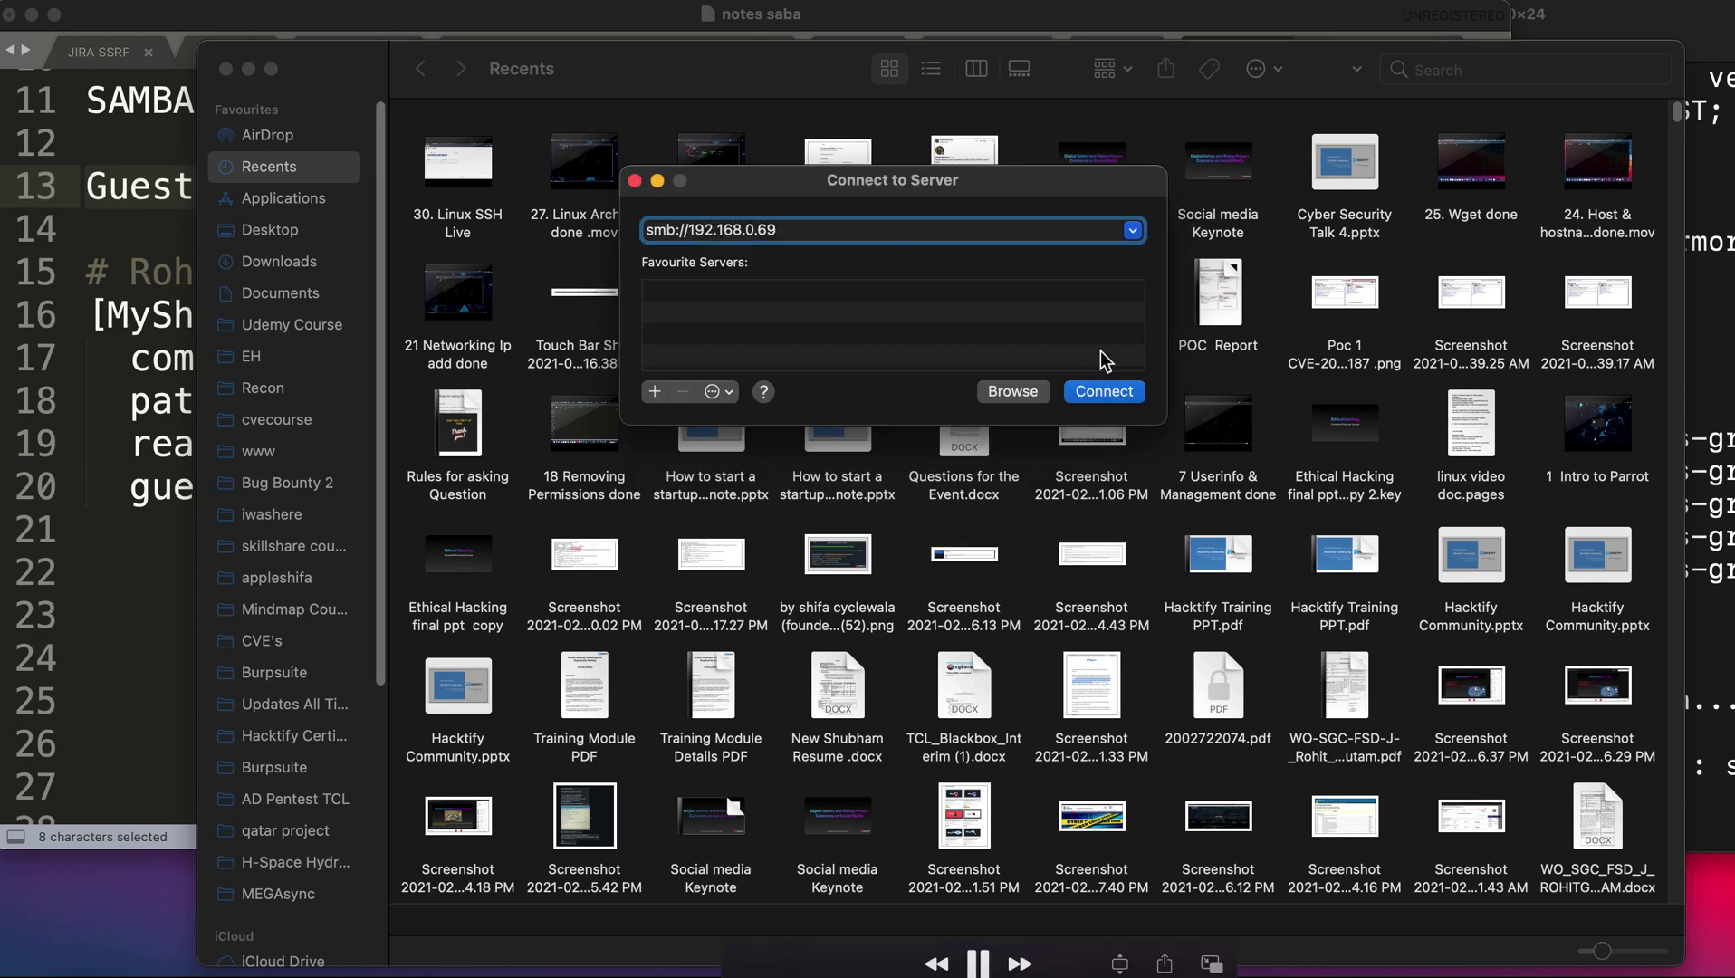
left_click(1101, 391)
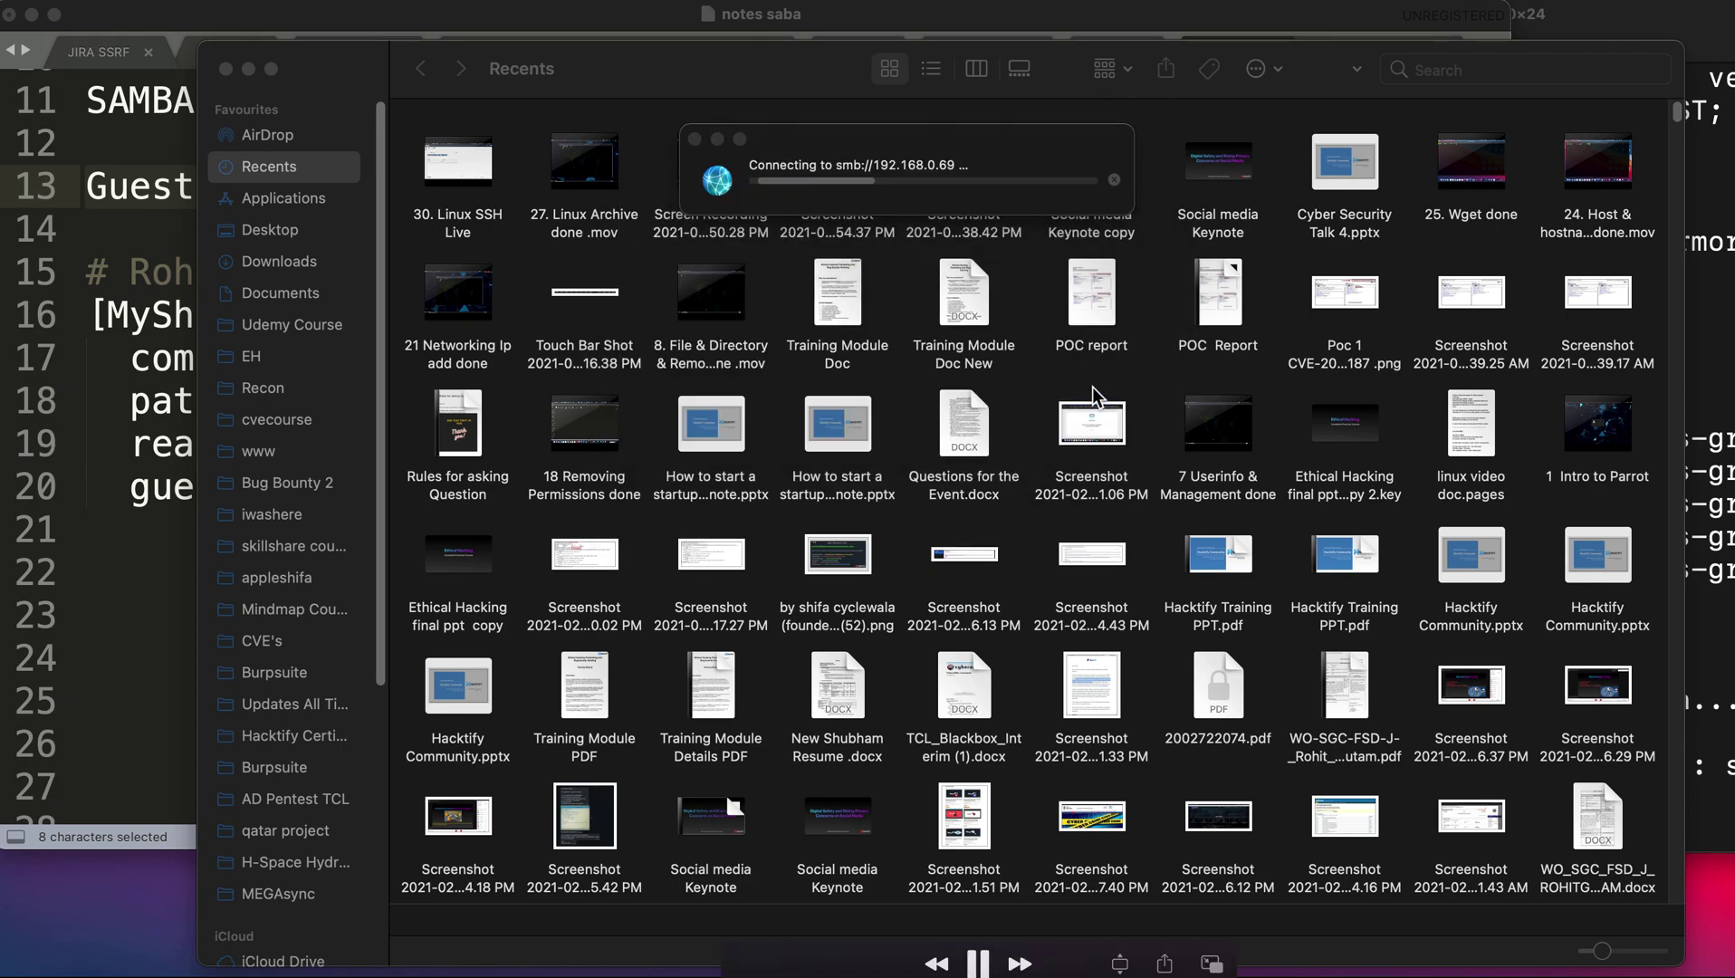
key("space")
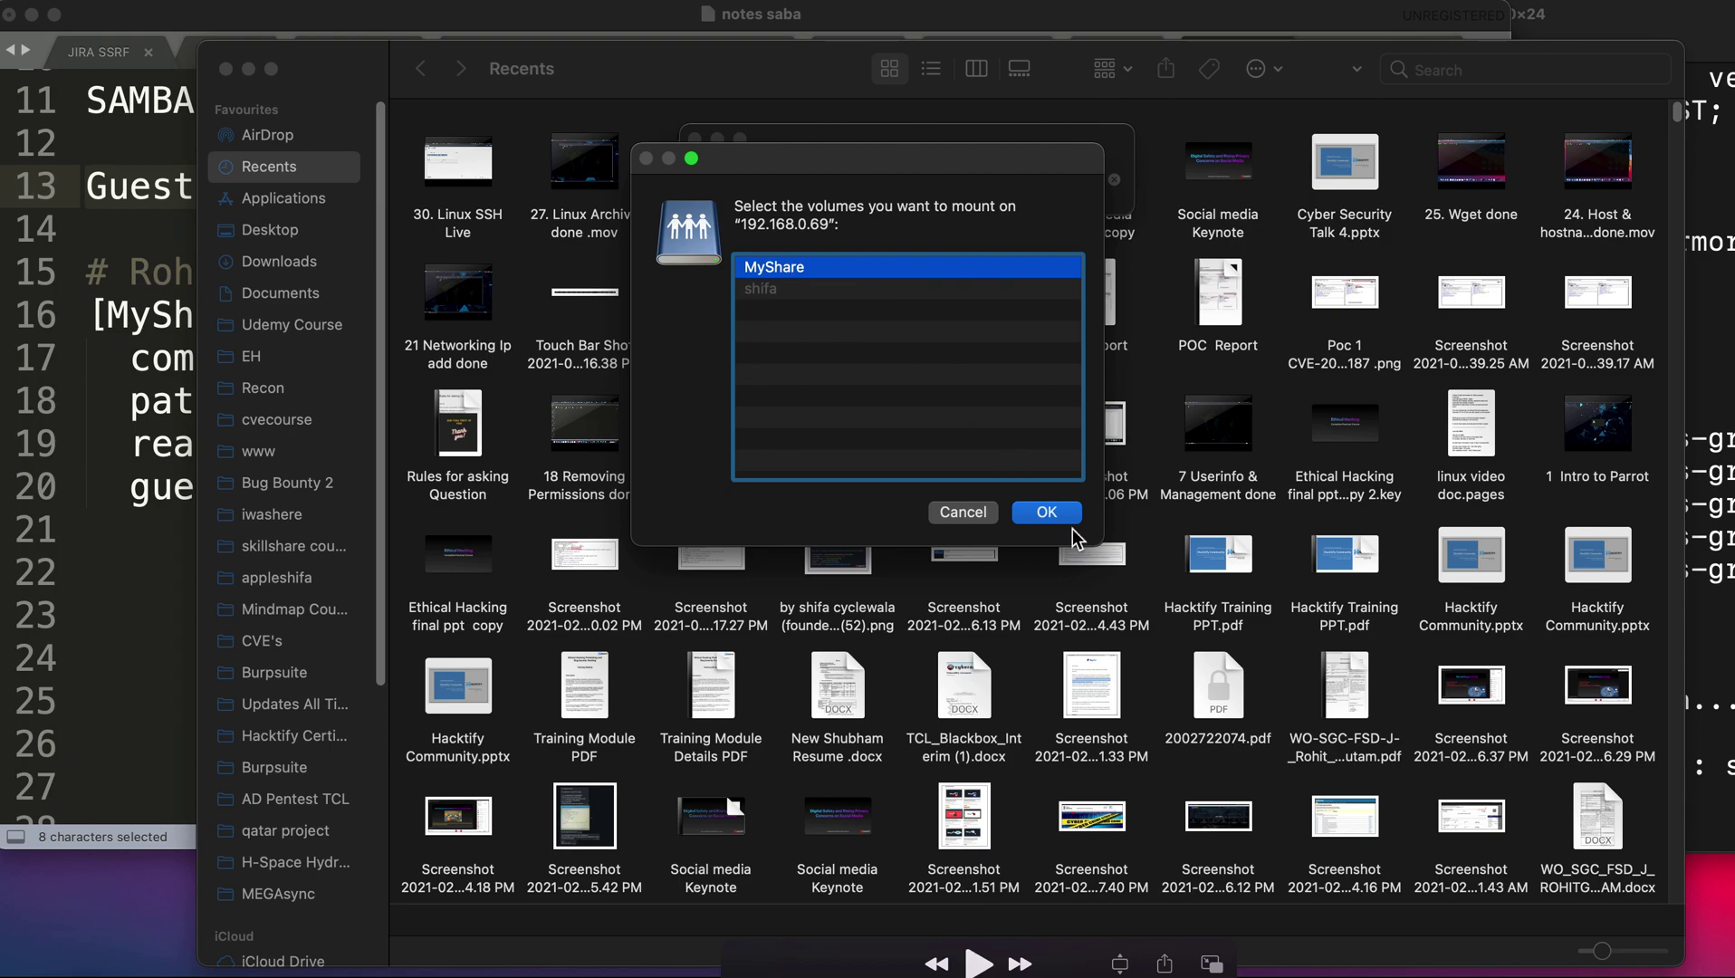
key("space")
left_click(1058, 513)
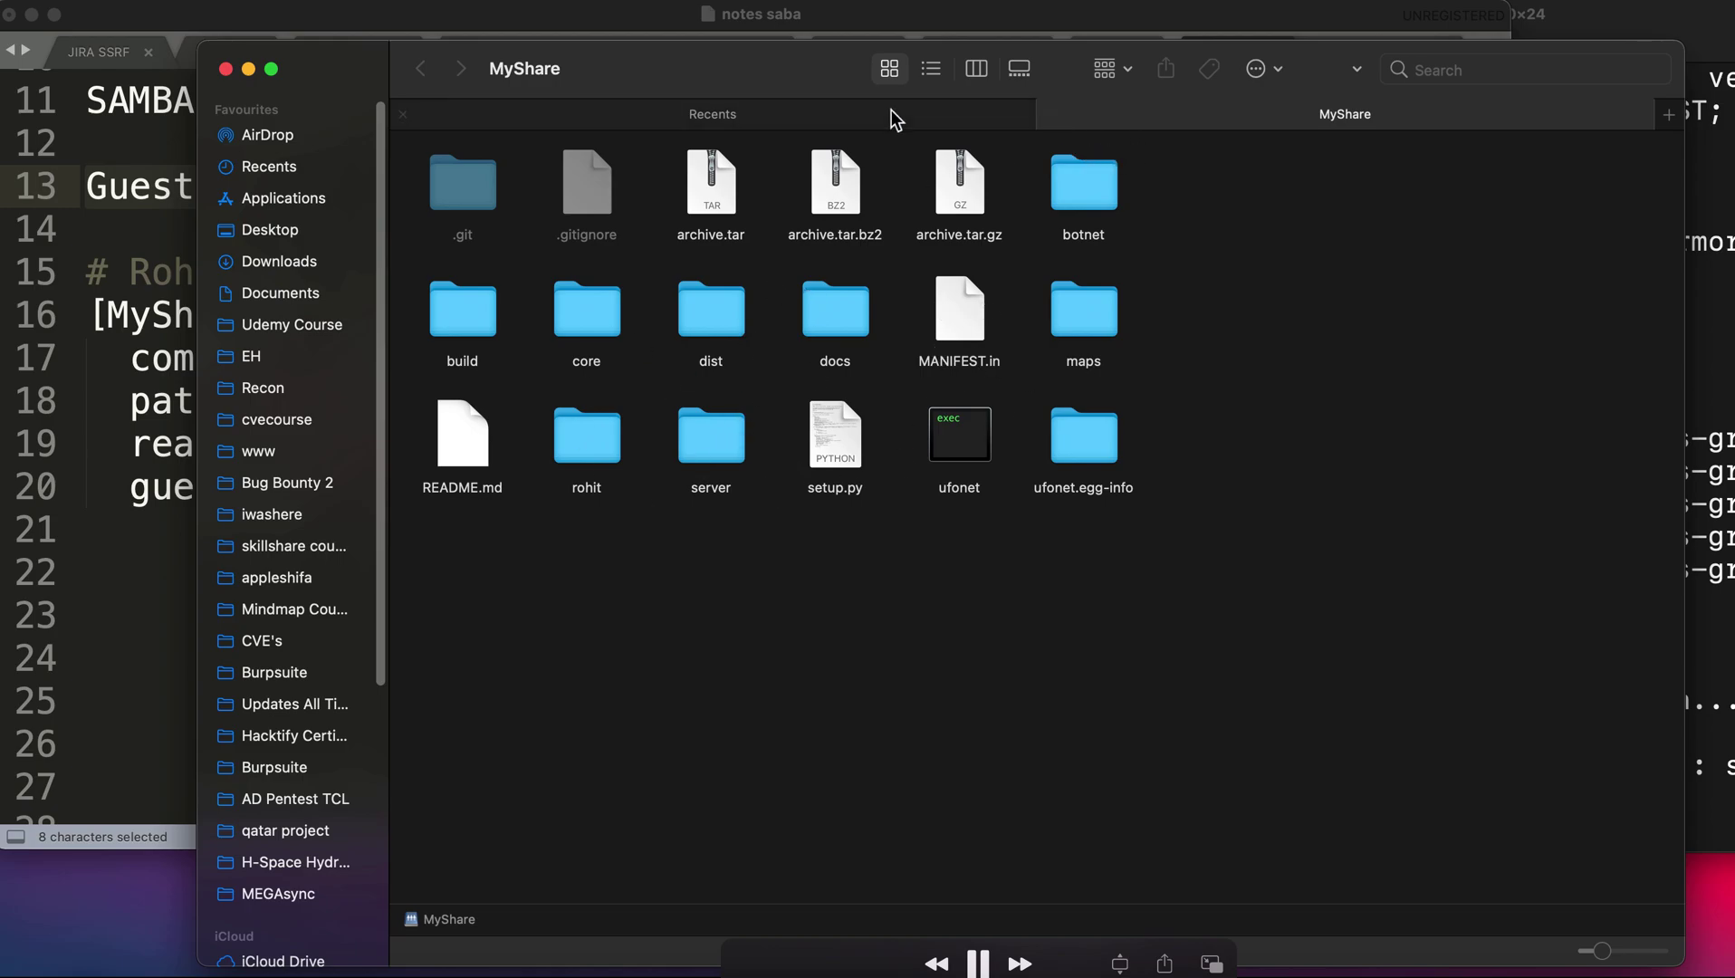
Open the rohit folder on MyShare and view hack.txt's word list, then return to the terminal.
left_click_drag(793, 69, 605, 44)
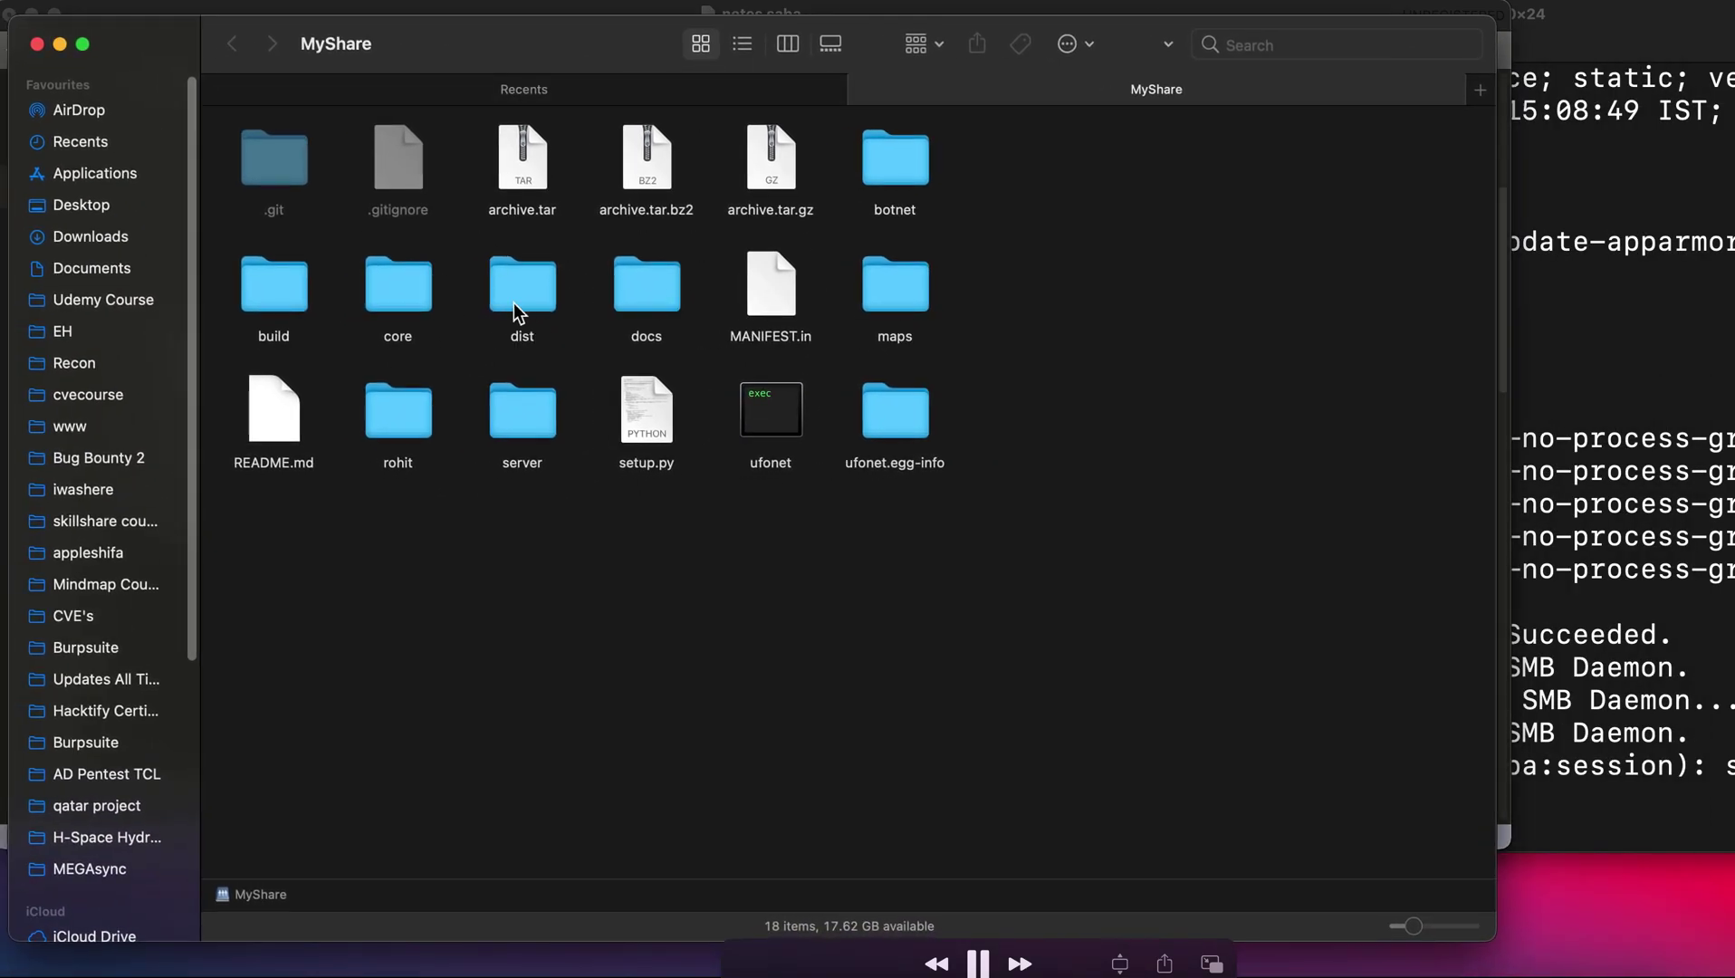
left_click(385, 436)
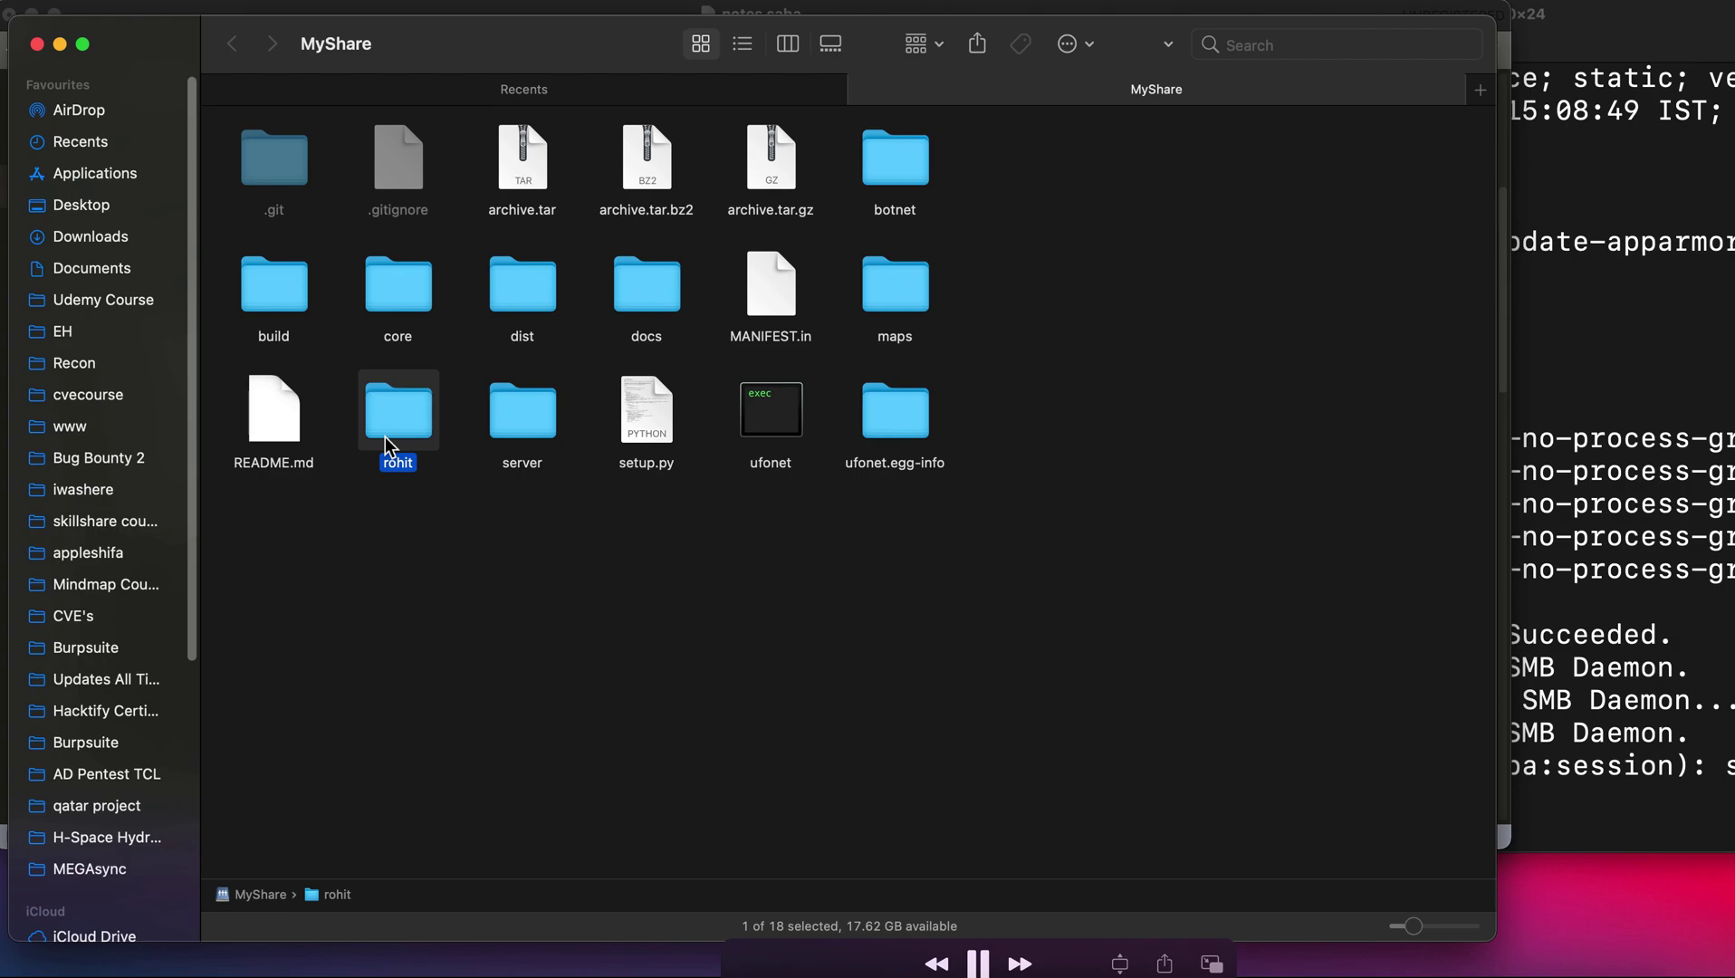
double_click(385, 437)
double_click(296, 183)
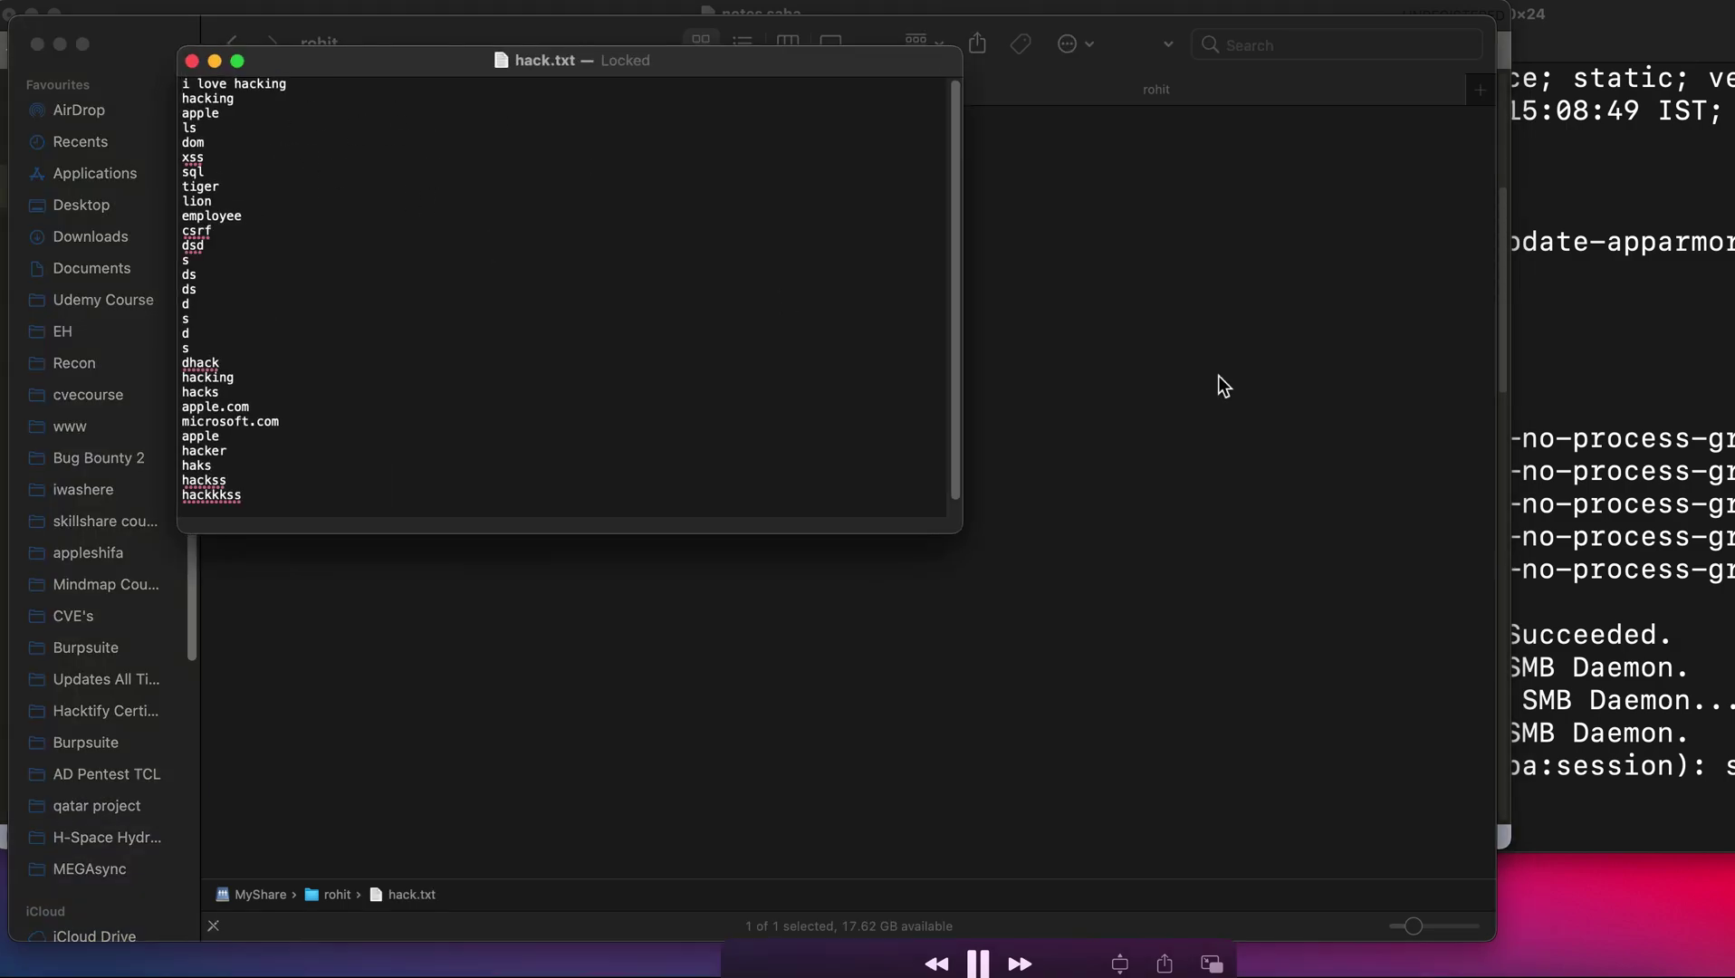
left_click(1631, 389)
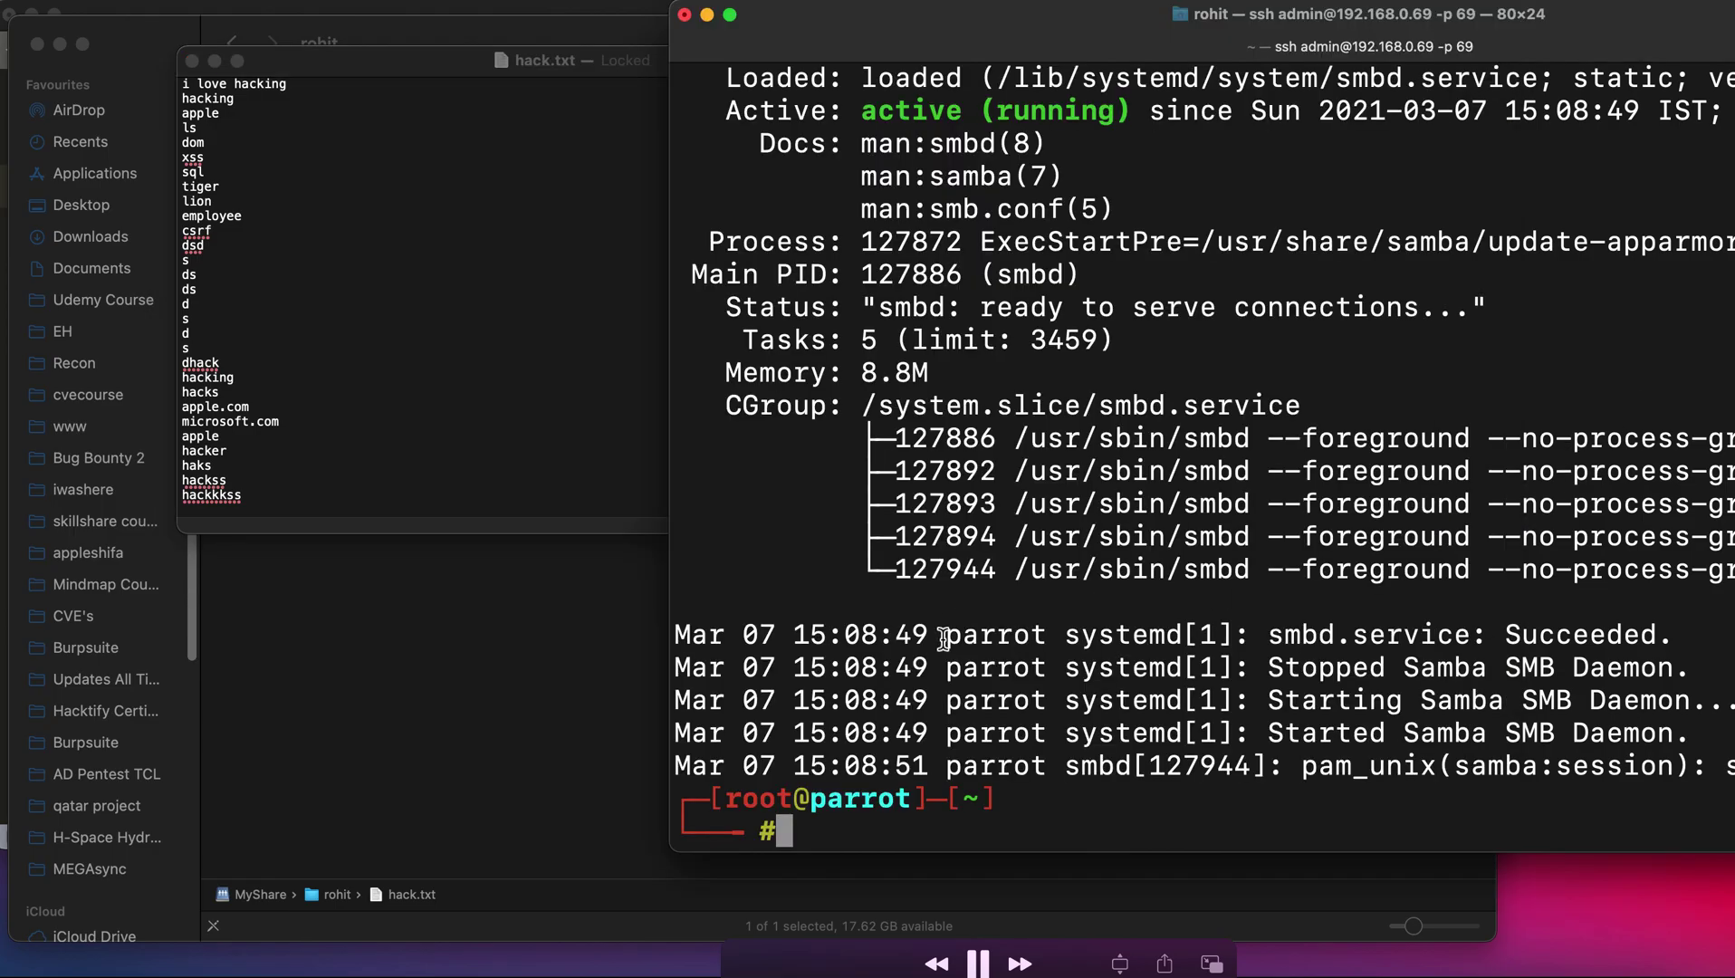
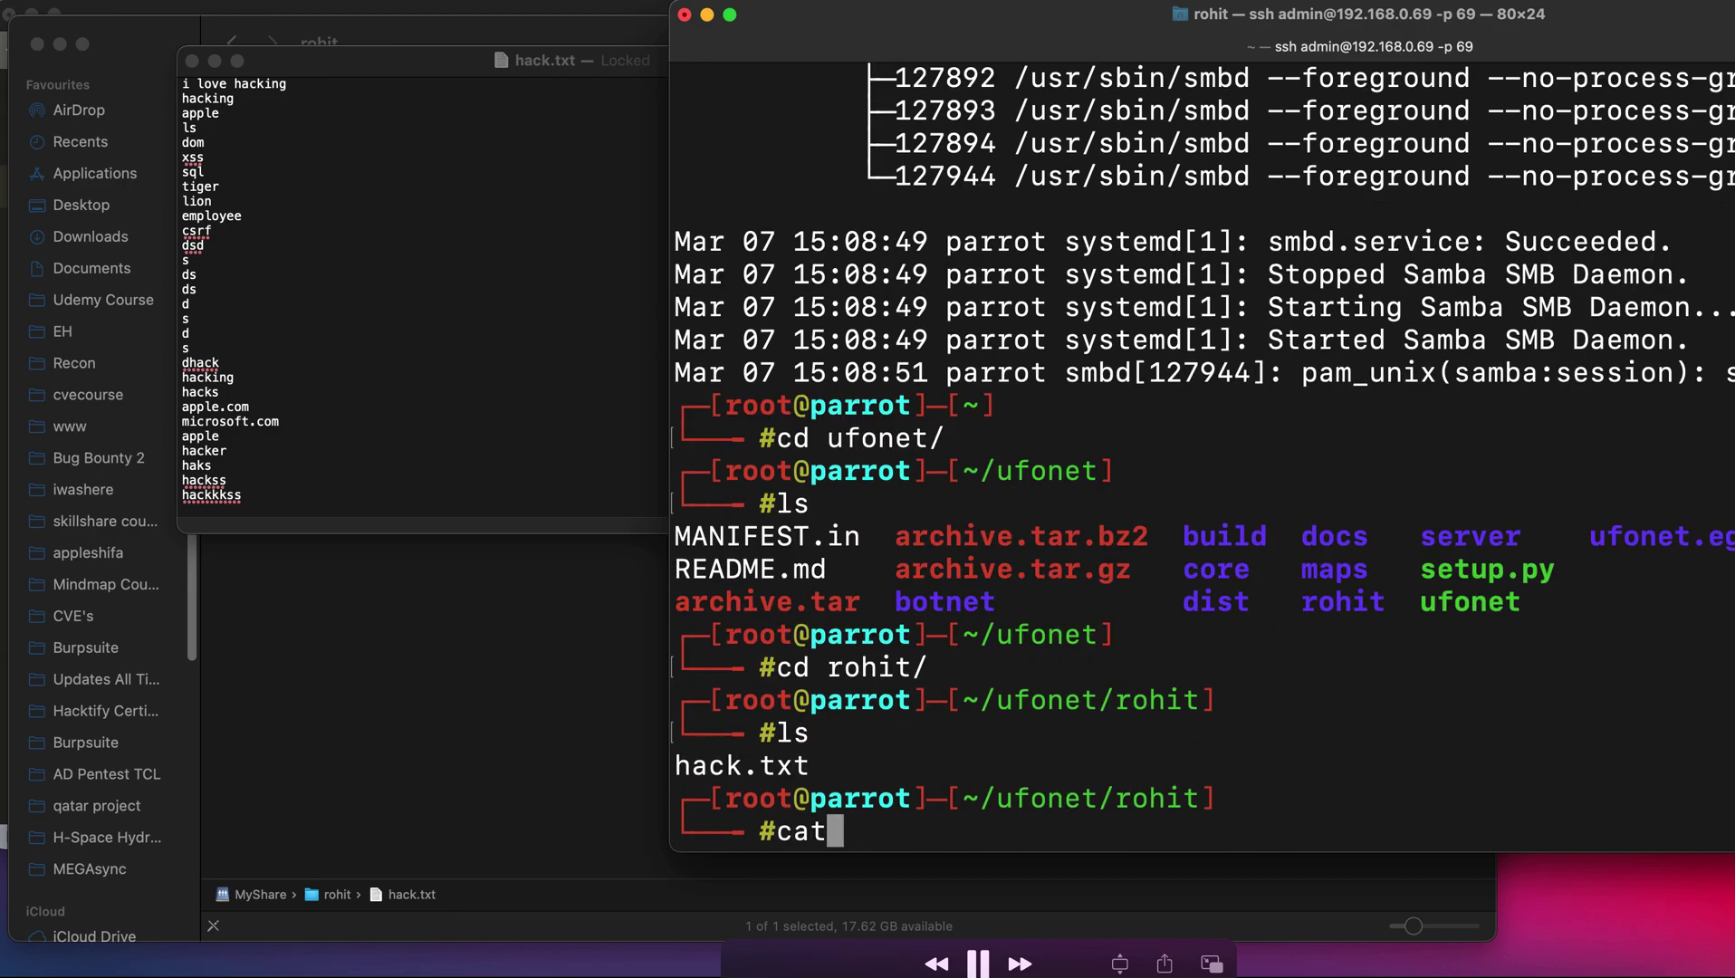
Run cat hack.txt over SSH on Parrot, correcting the file name, and review the printed contents.
key("Return")
key("Up")
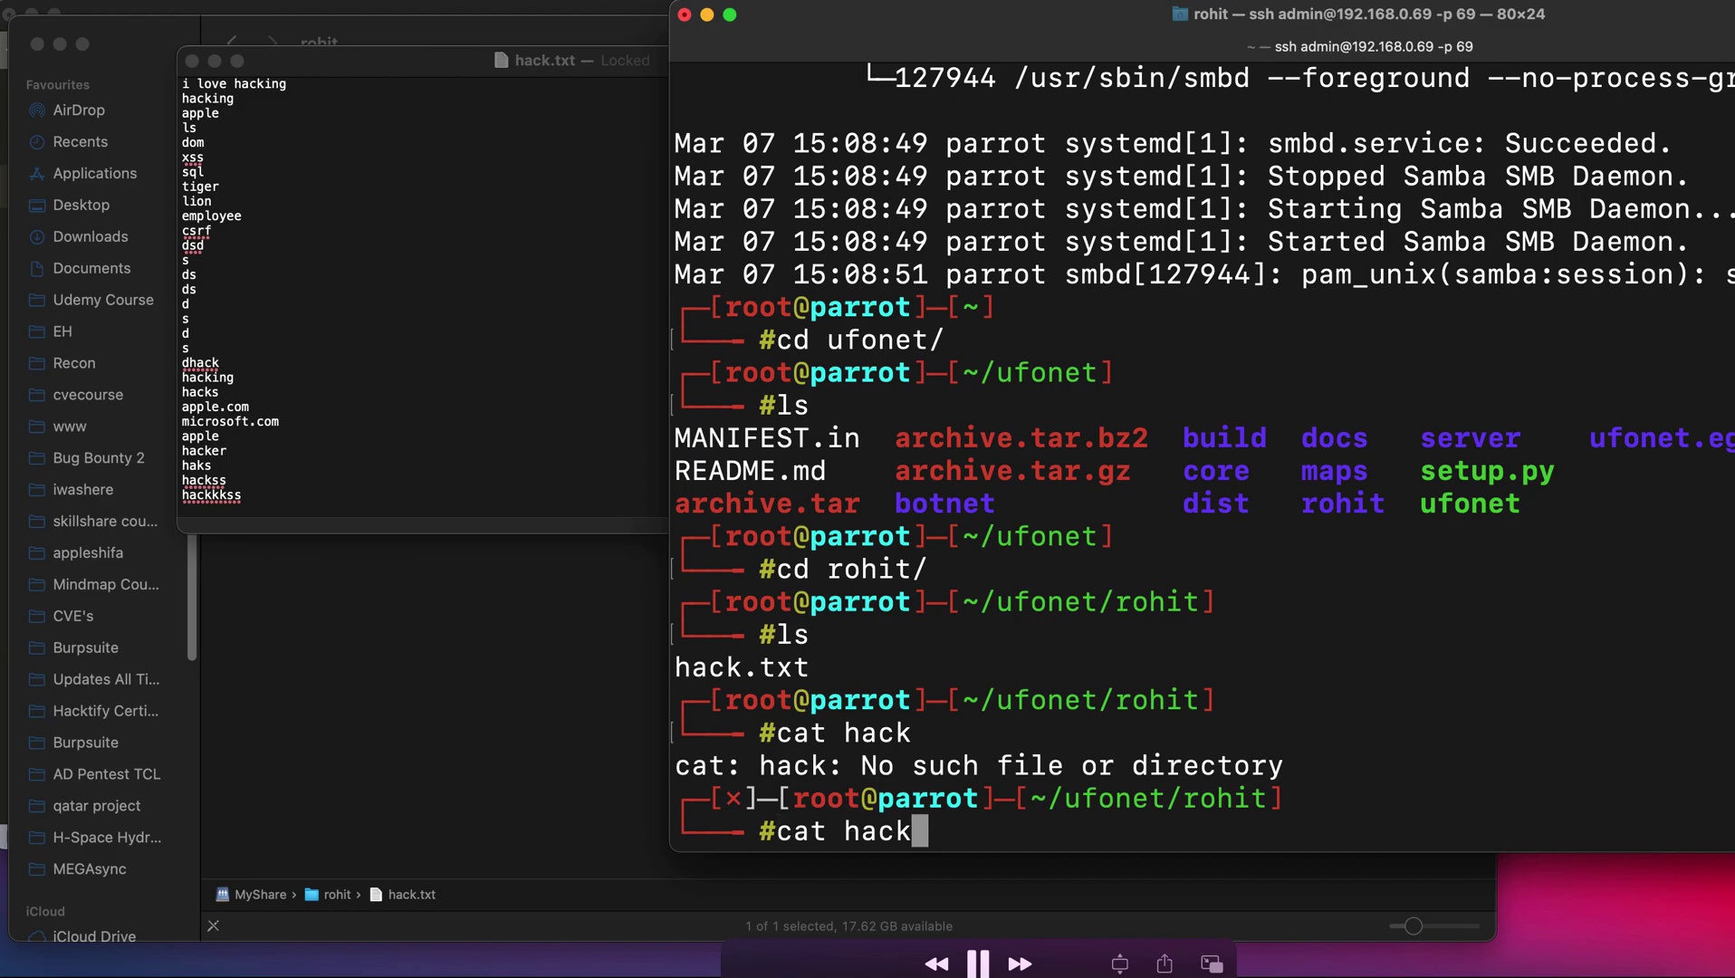
type(".txt")
key("Return")
scroll(942, 563, "up", 15)
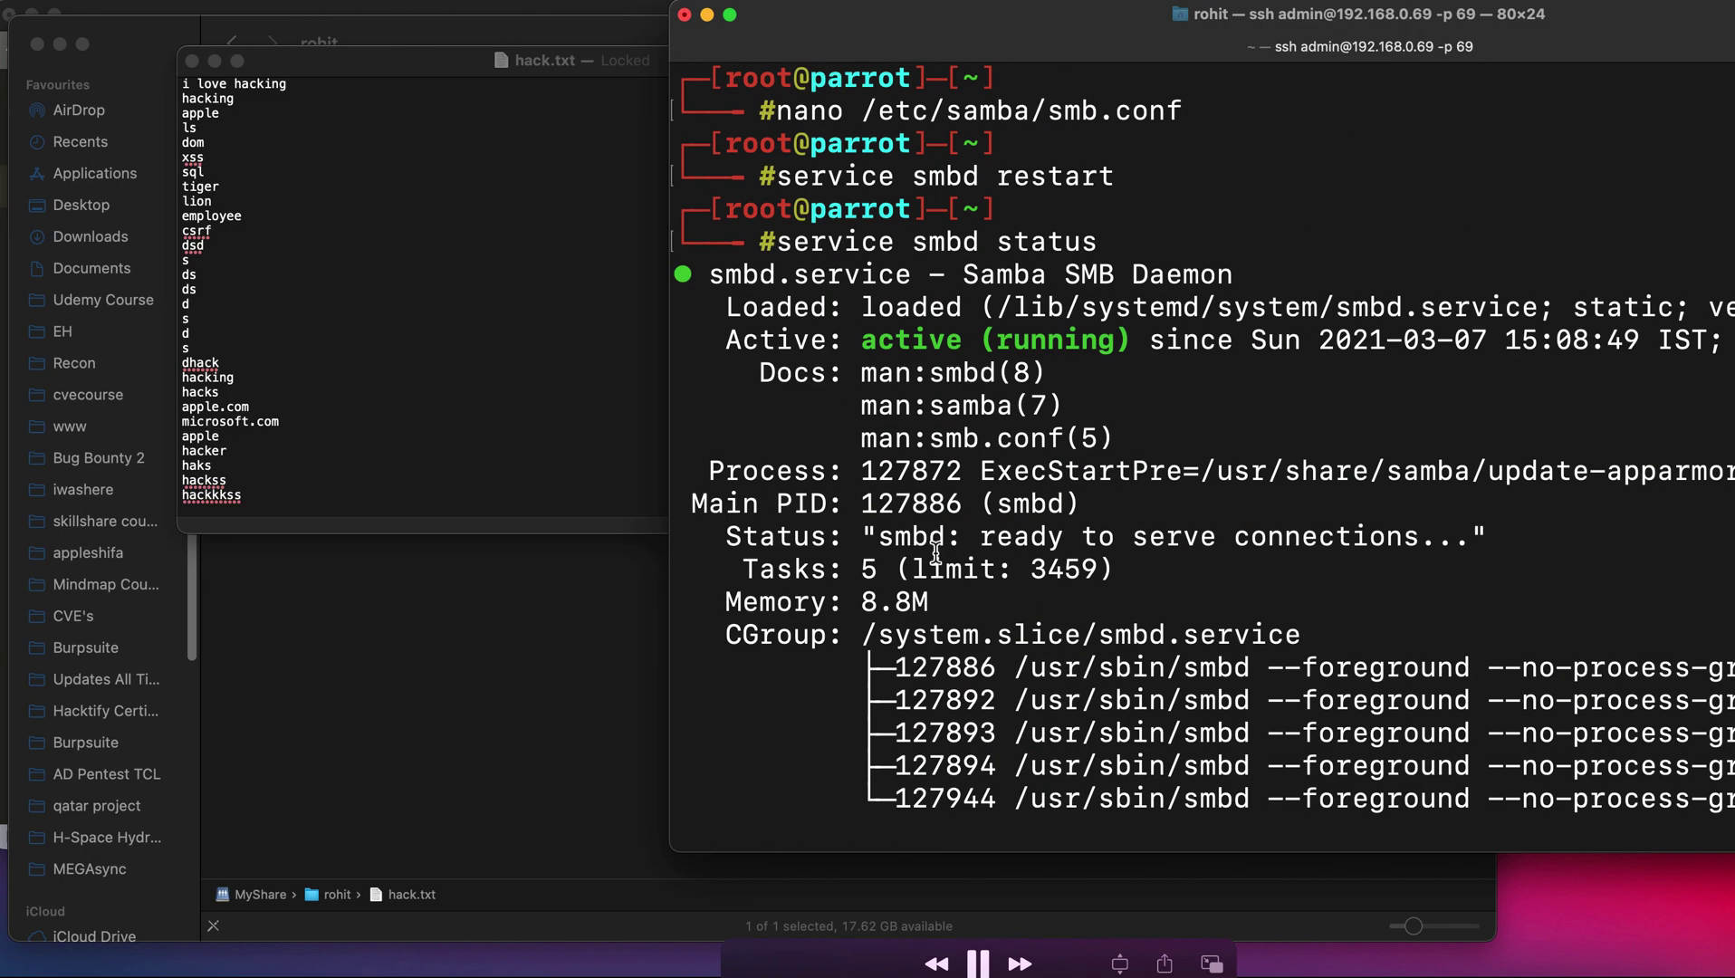
scroll(938, 557, "down", 10)
scroll(936, 553, "down", 1)
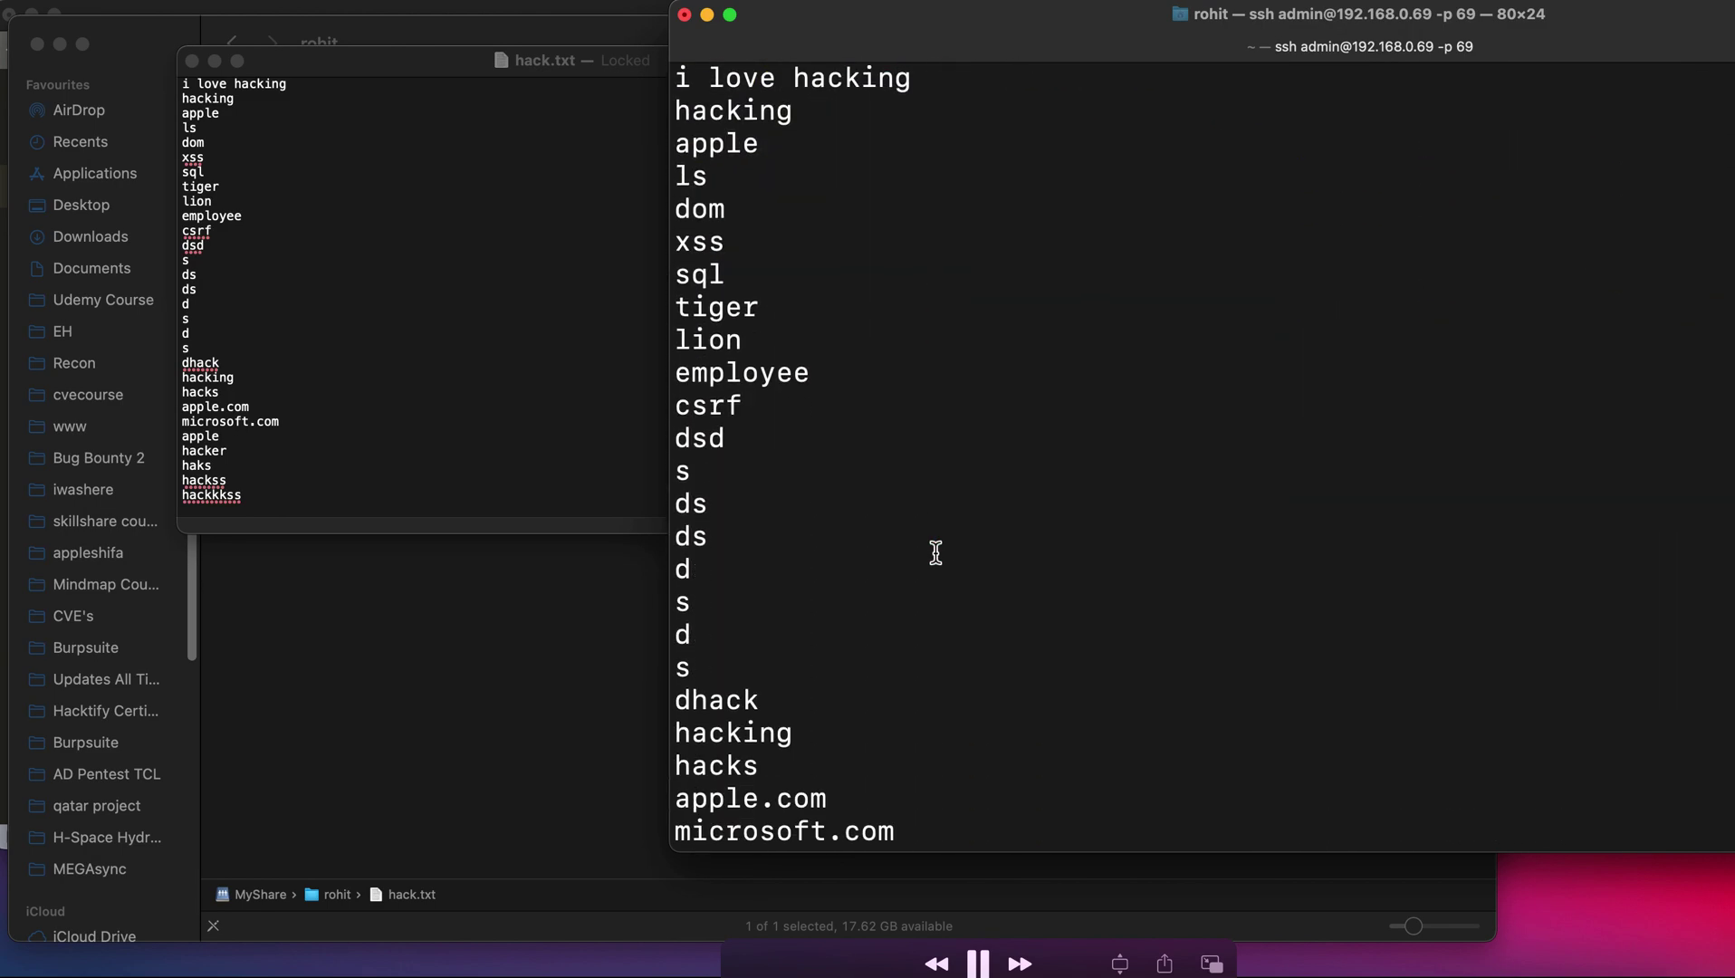
Move and resize the hack.txt TextEdit window beside the terminal, then close it and return to Finder.
left_click(263, 118)
left_click_drag(235, 99, 212, 99)
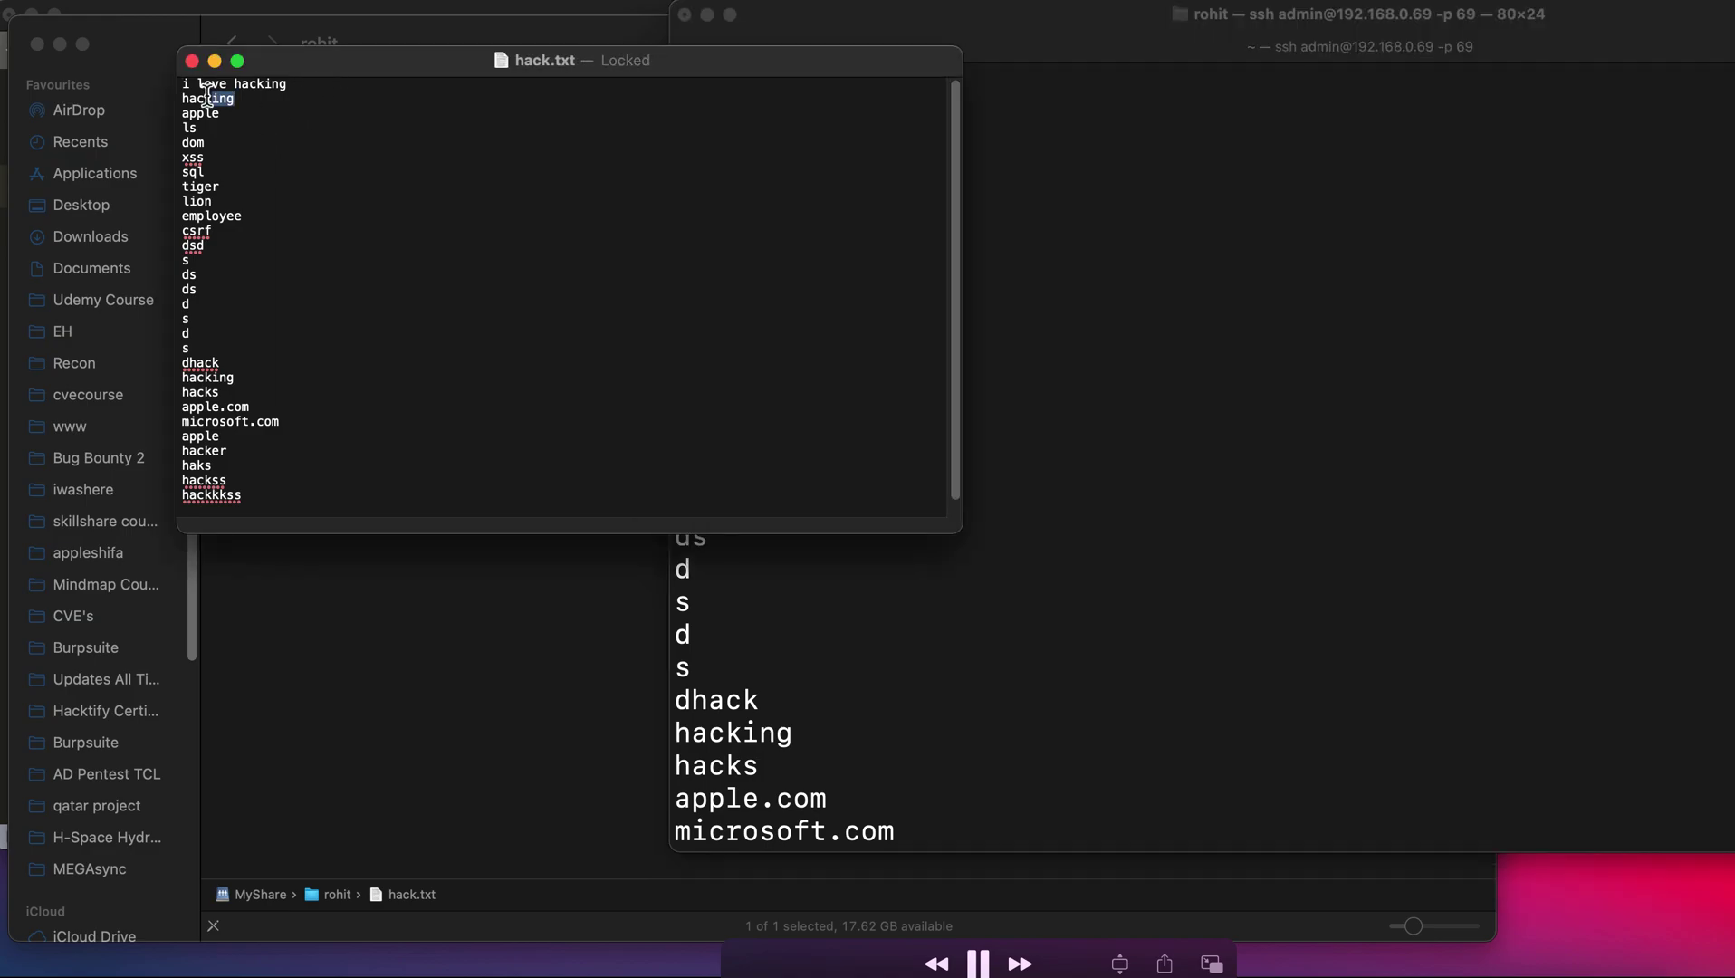
left_click_drag(467, 68, 426, 68)
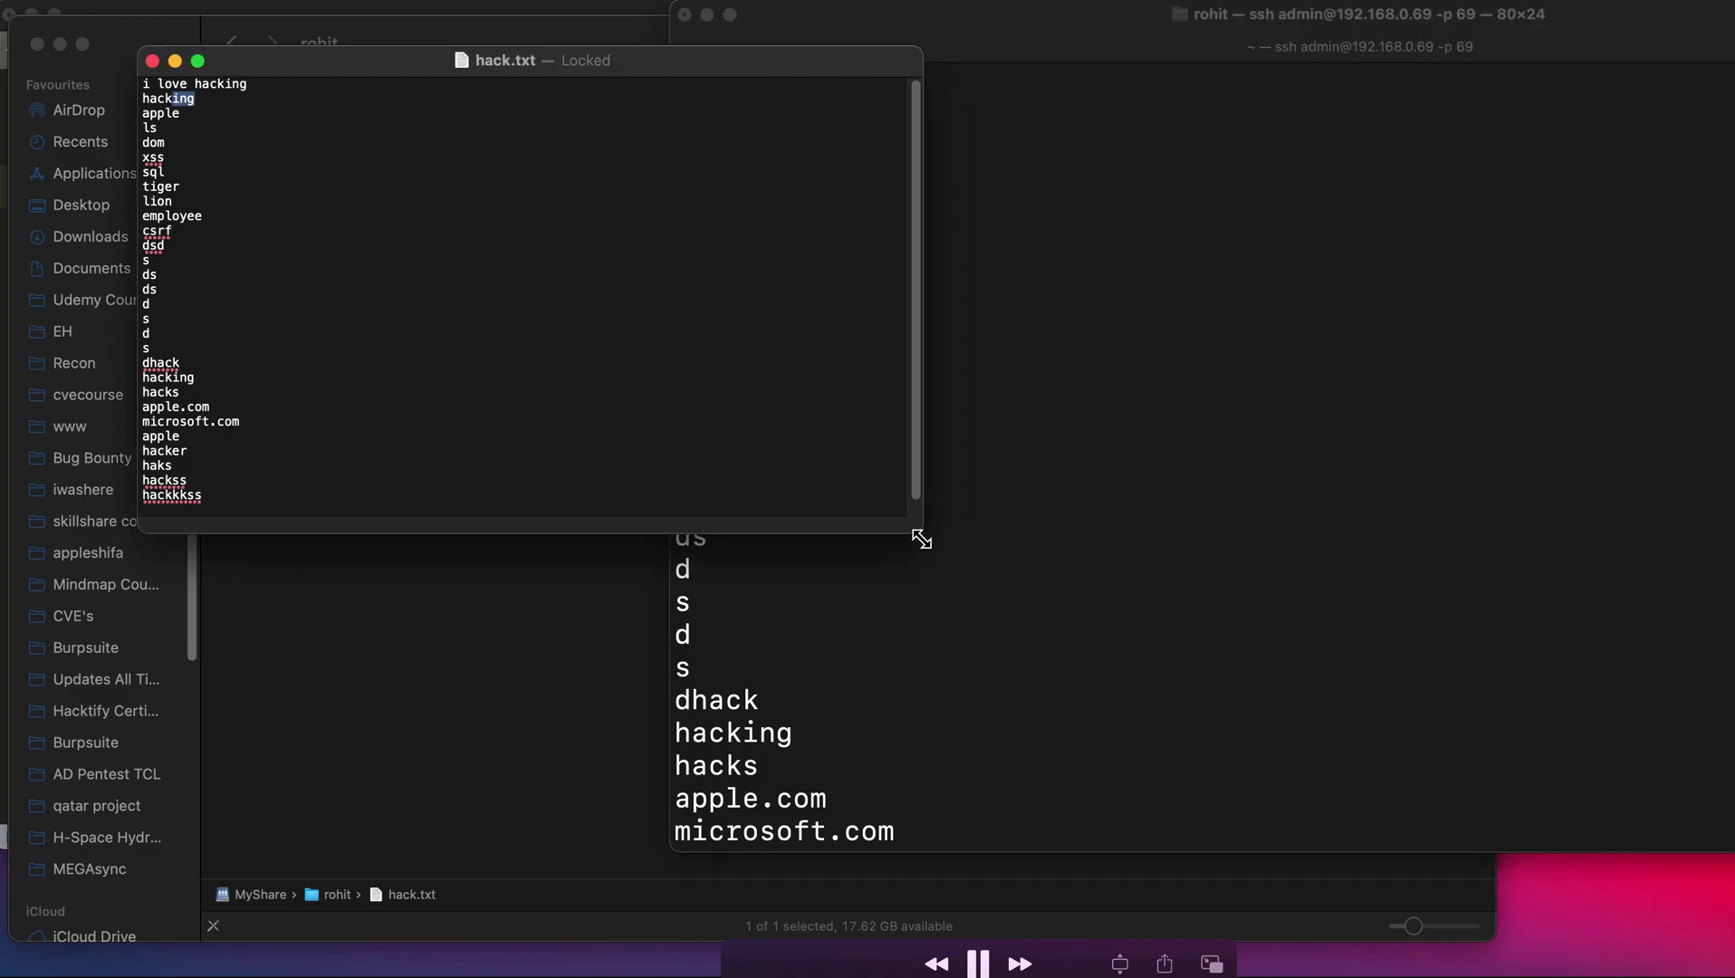
left_click_drag(921, 539, 666, 820)
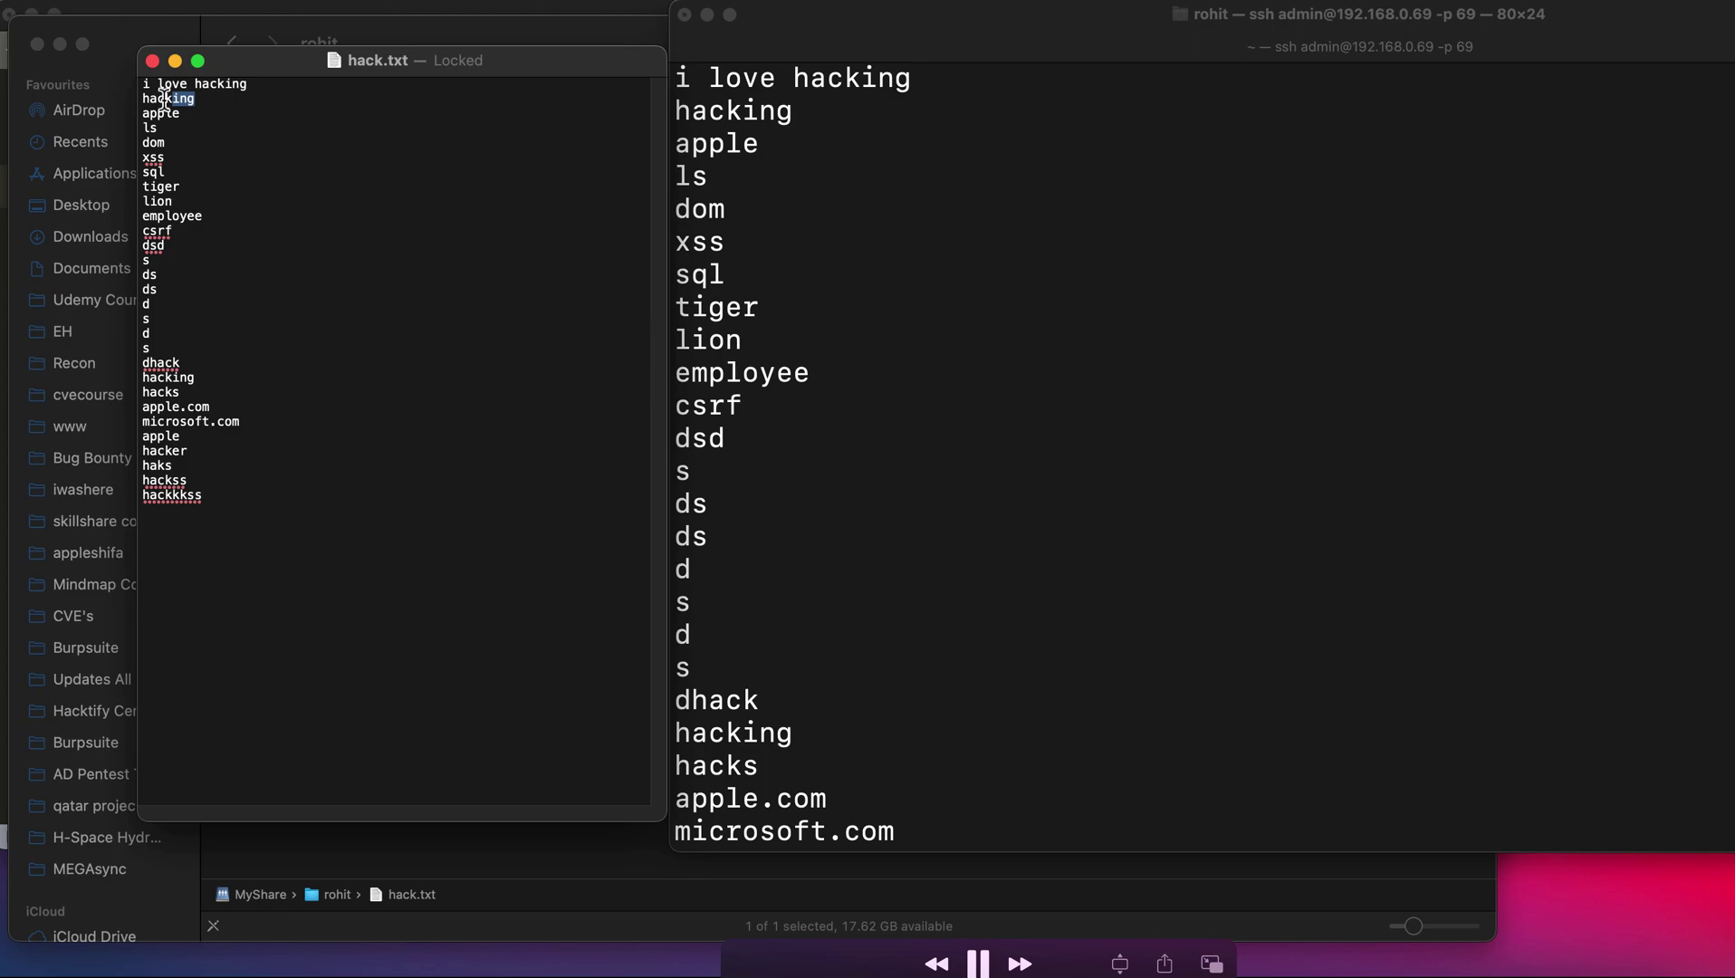
left_click(152, 61)
left_click(508, 260)
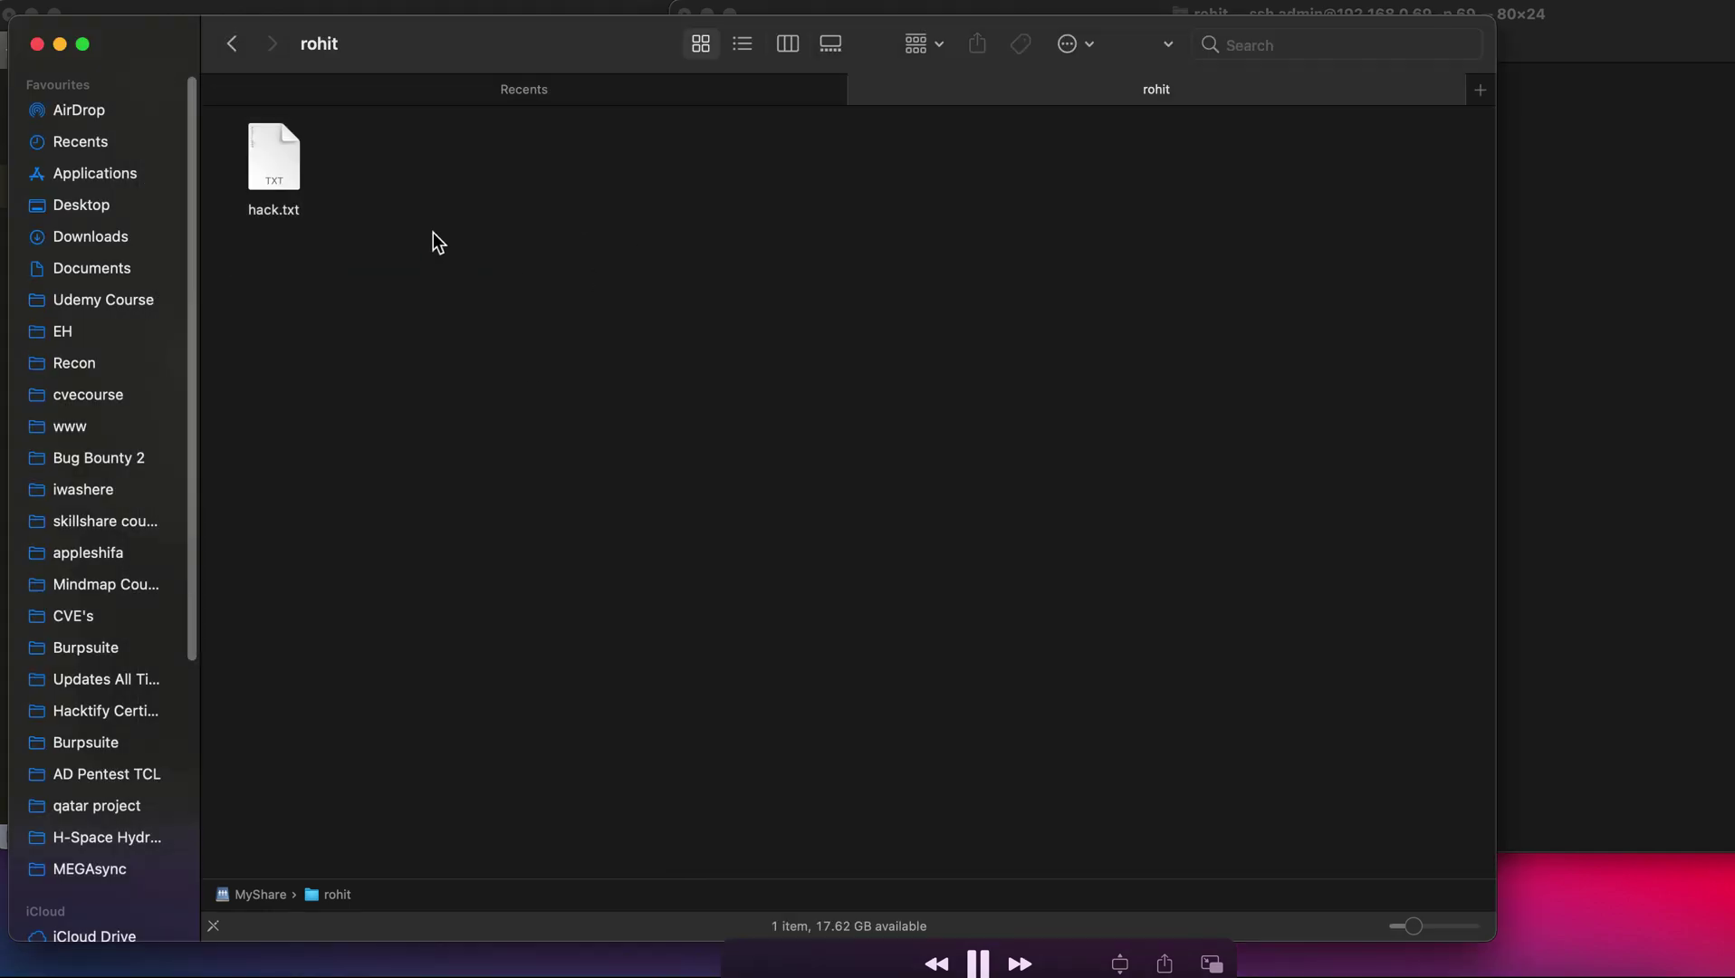
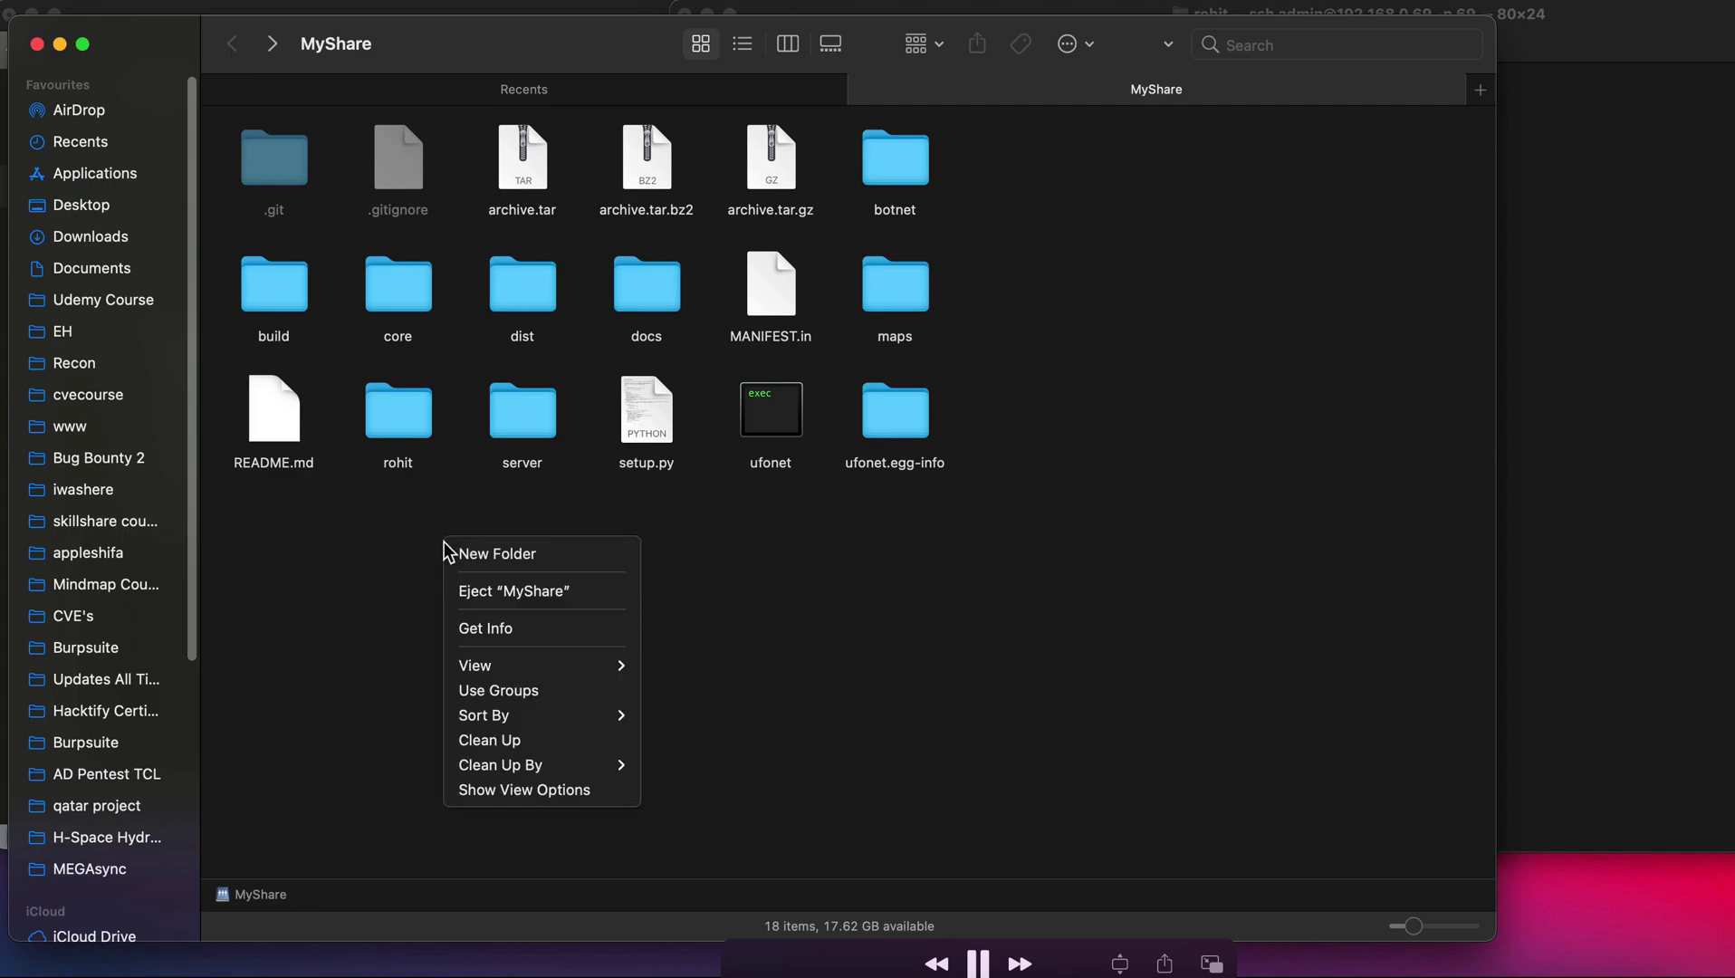
Create a new folder in MyShare named 'XSS by [author] SAMBA'.
left_click(564, 557)
type("X")
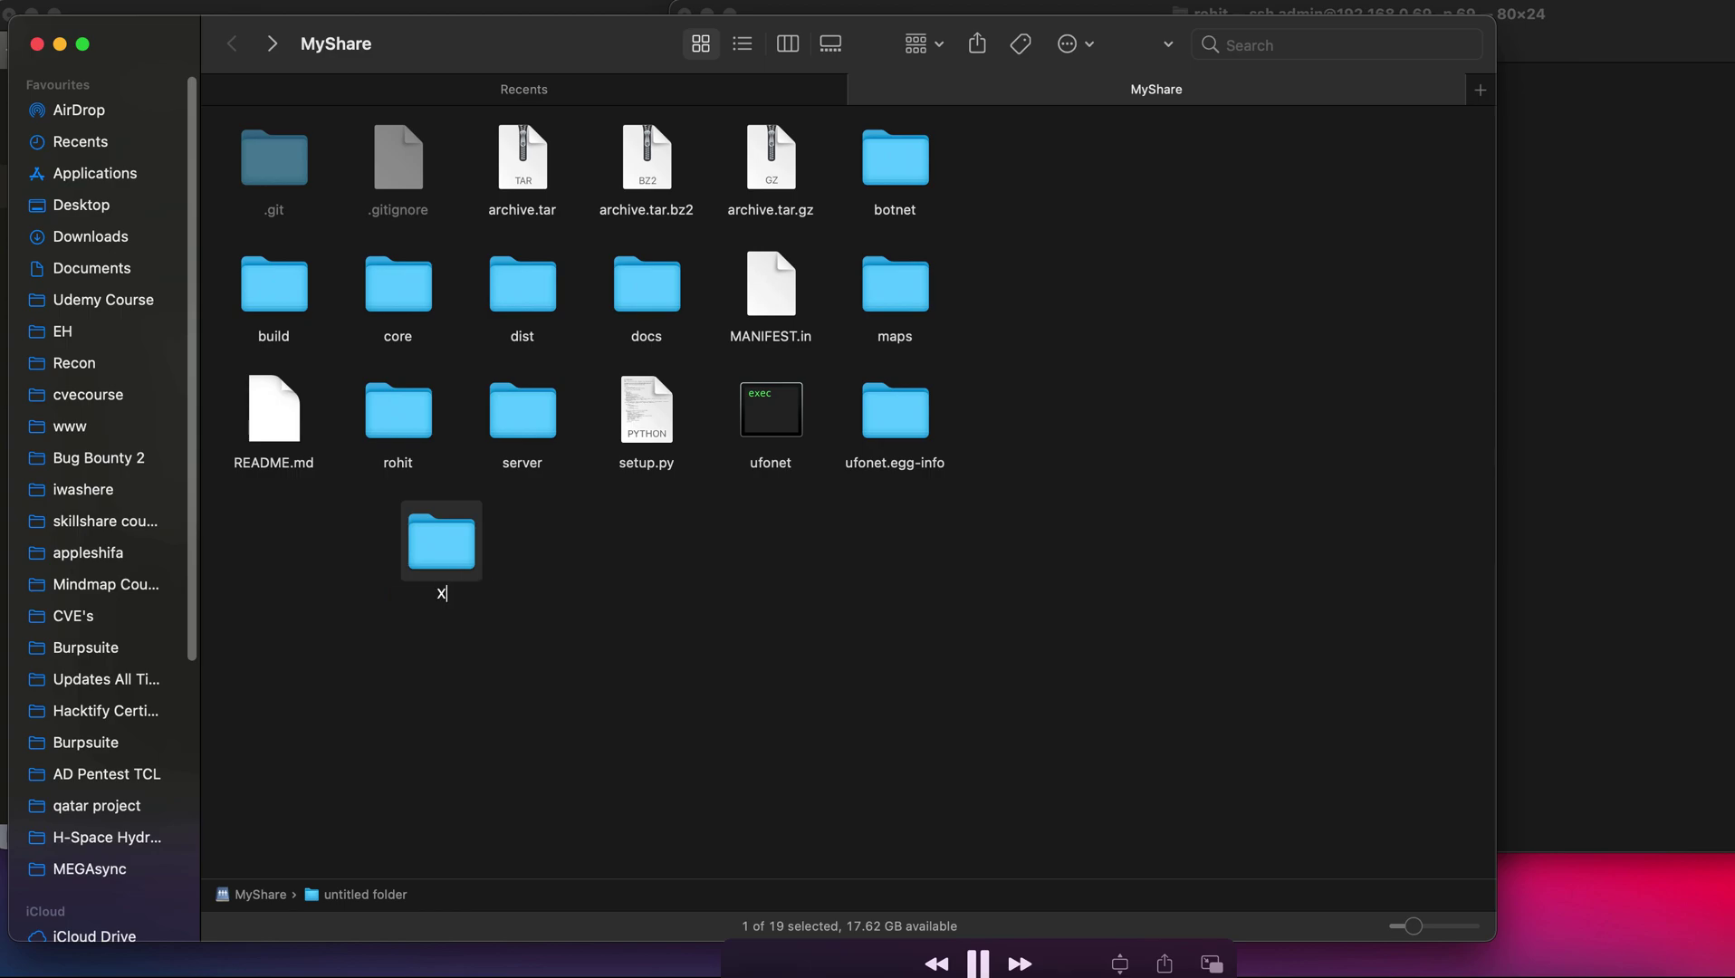
type("SS by Rohit SAMBA")
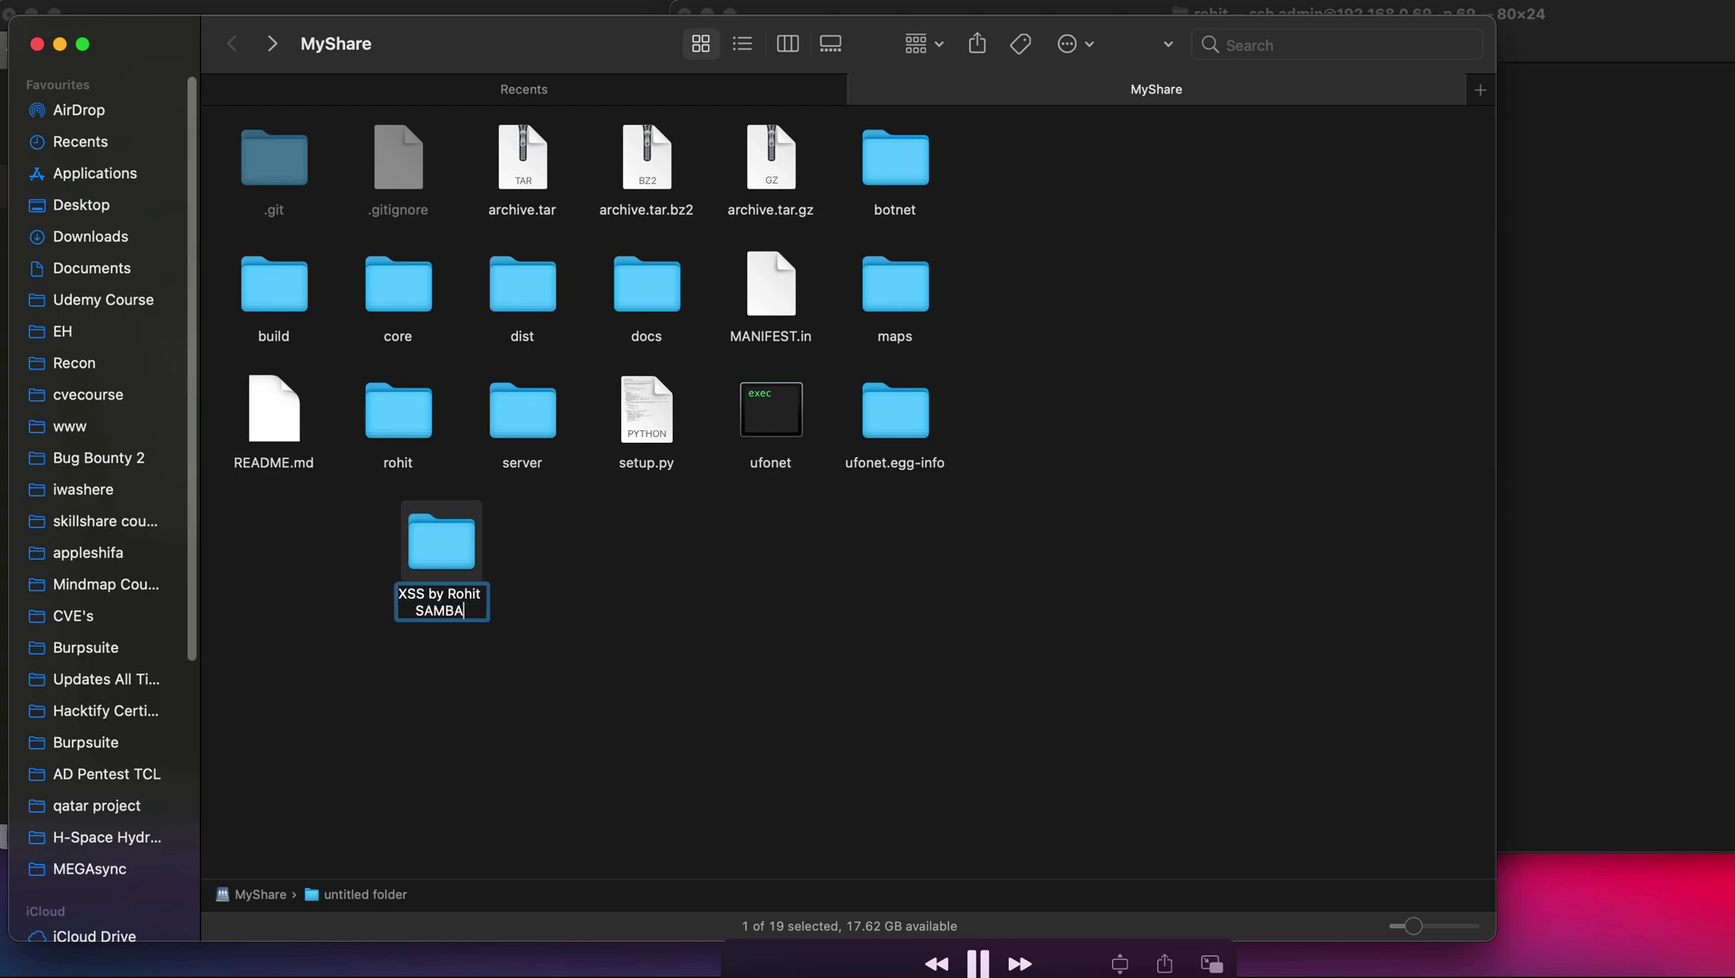
key("Return")
In the SSH terminal, go up to the ufonet directory and list its contents.
left_click(1558, 442)
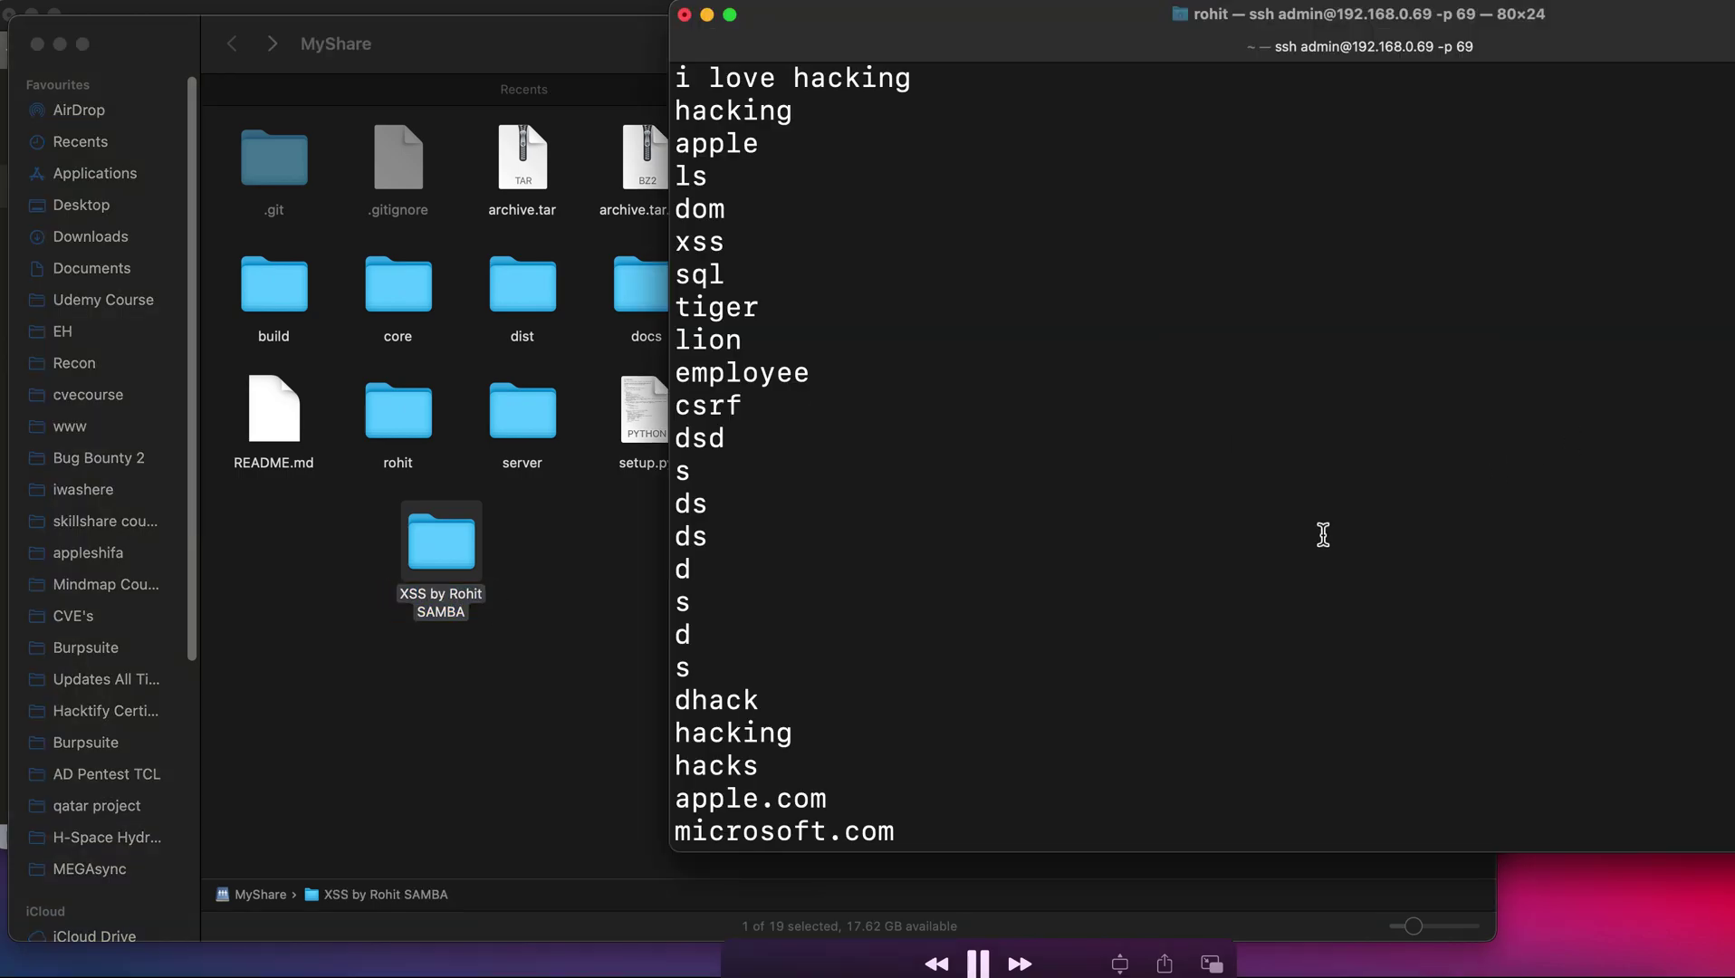
key("ctrl+d")
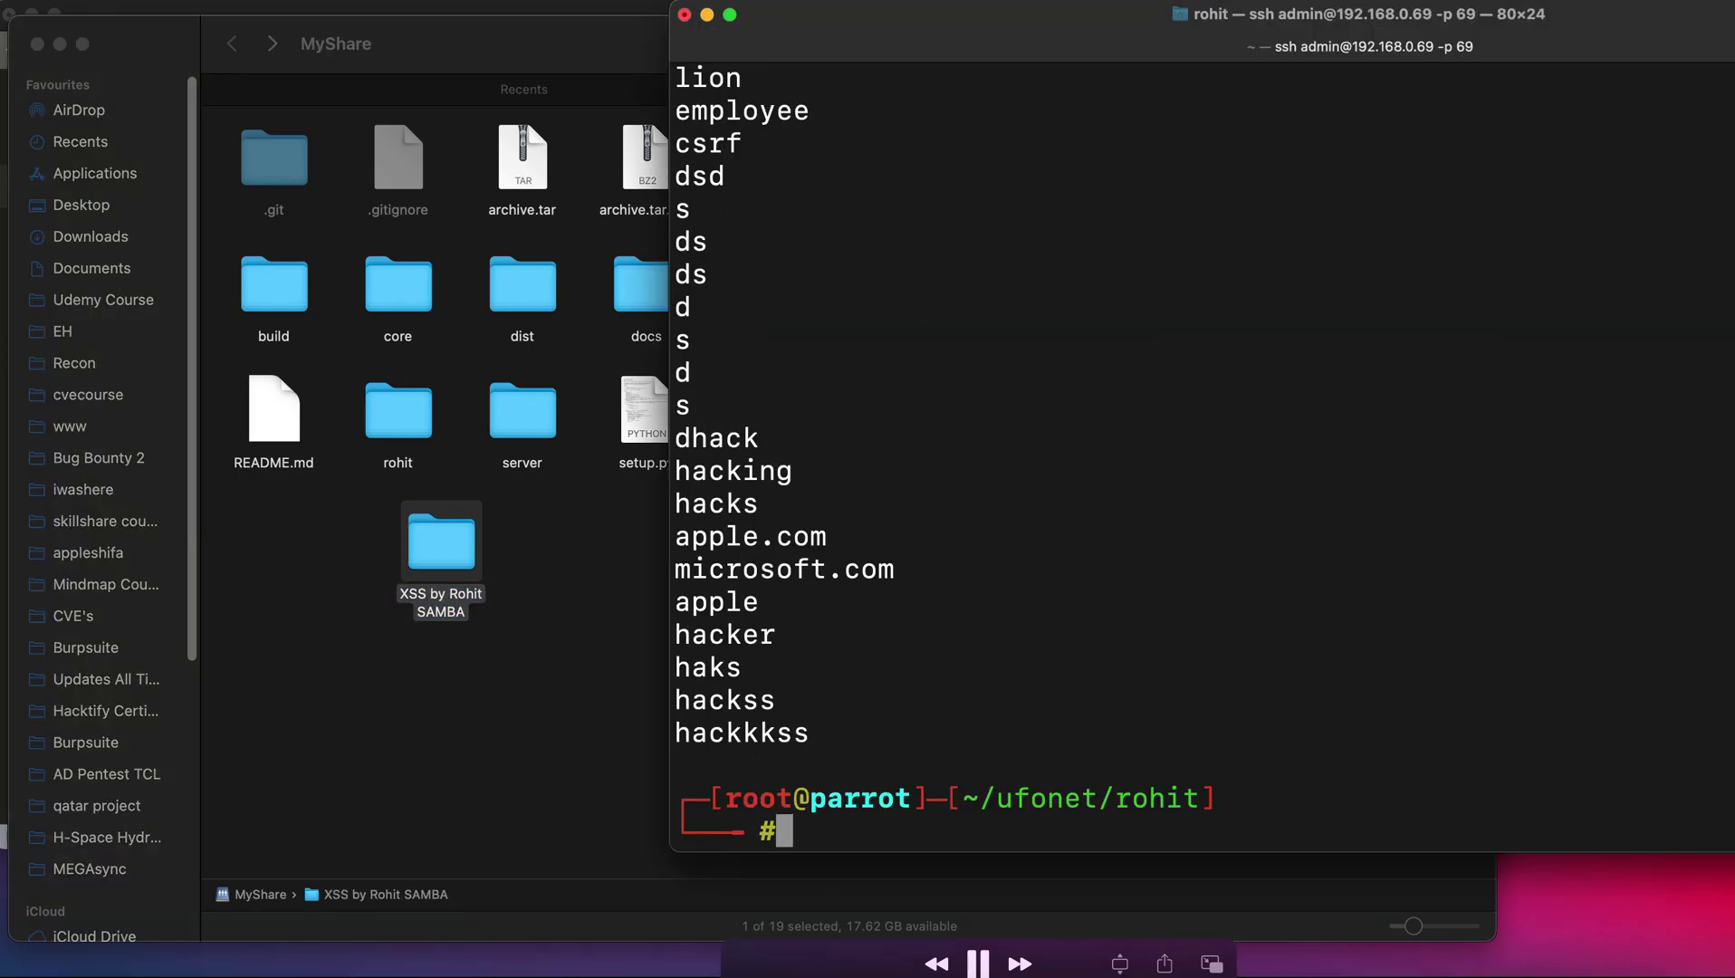
type("d ..")
key("BackSpace")
key("BackSpace")
key("BackSpace")
key("BackSpace")
type("cd ..")
key("Return")
type("ls")
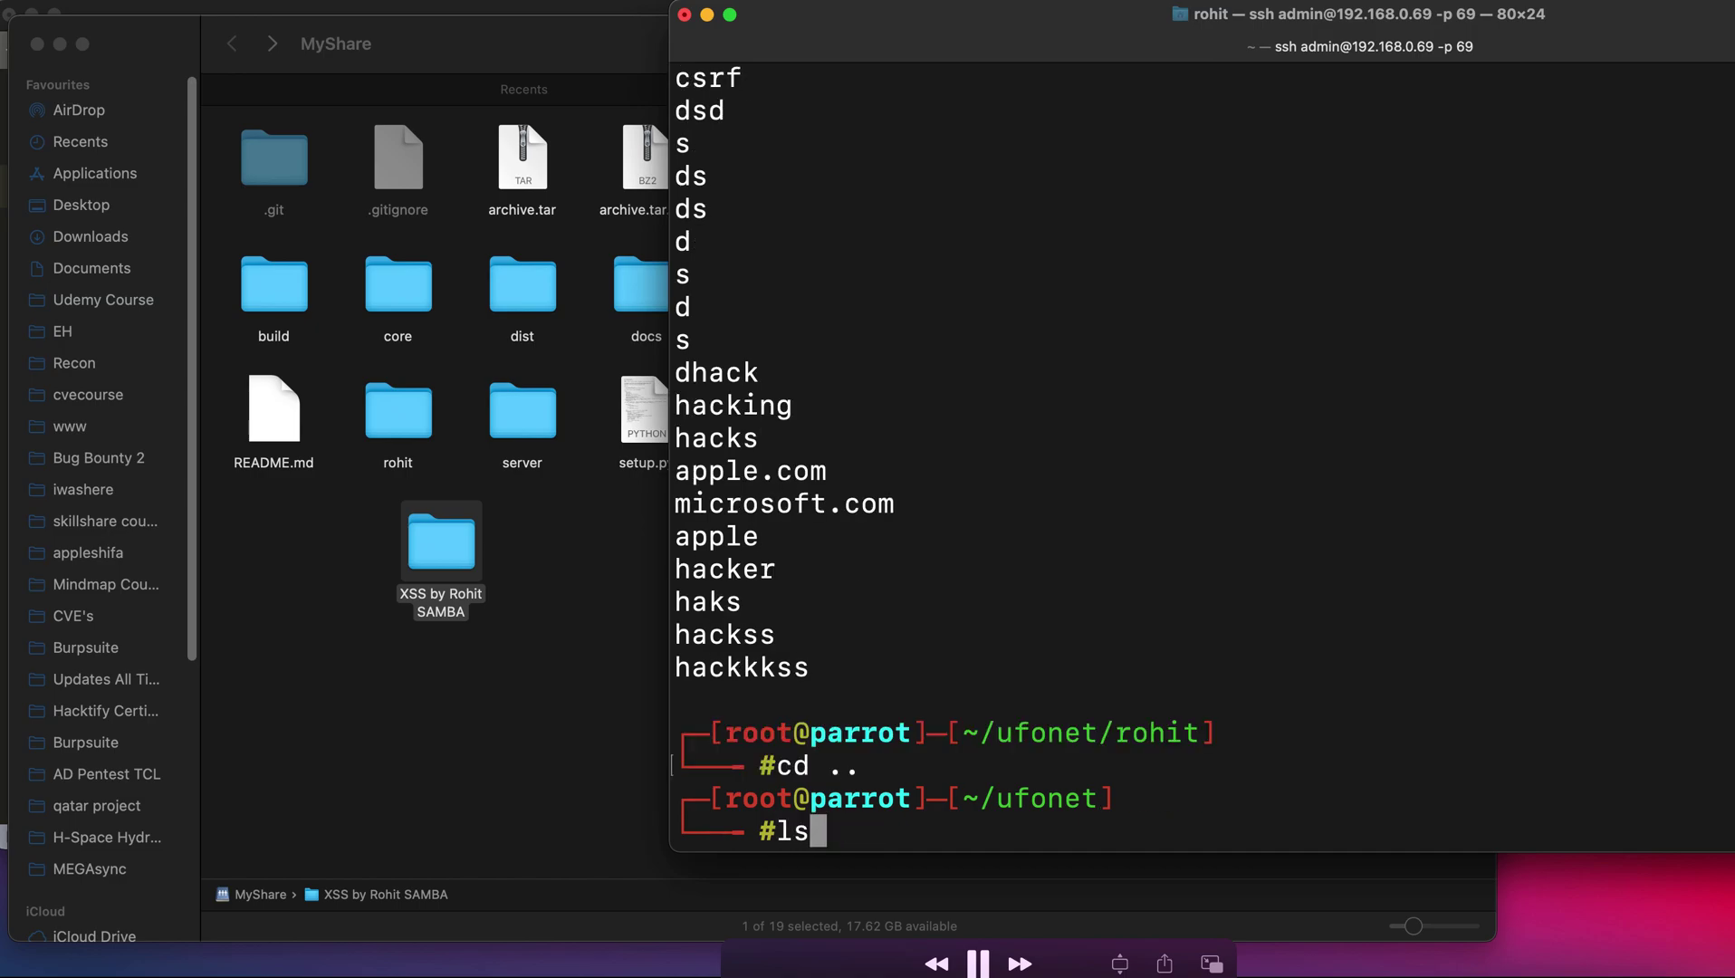
key("Return")
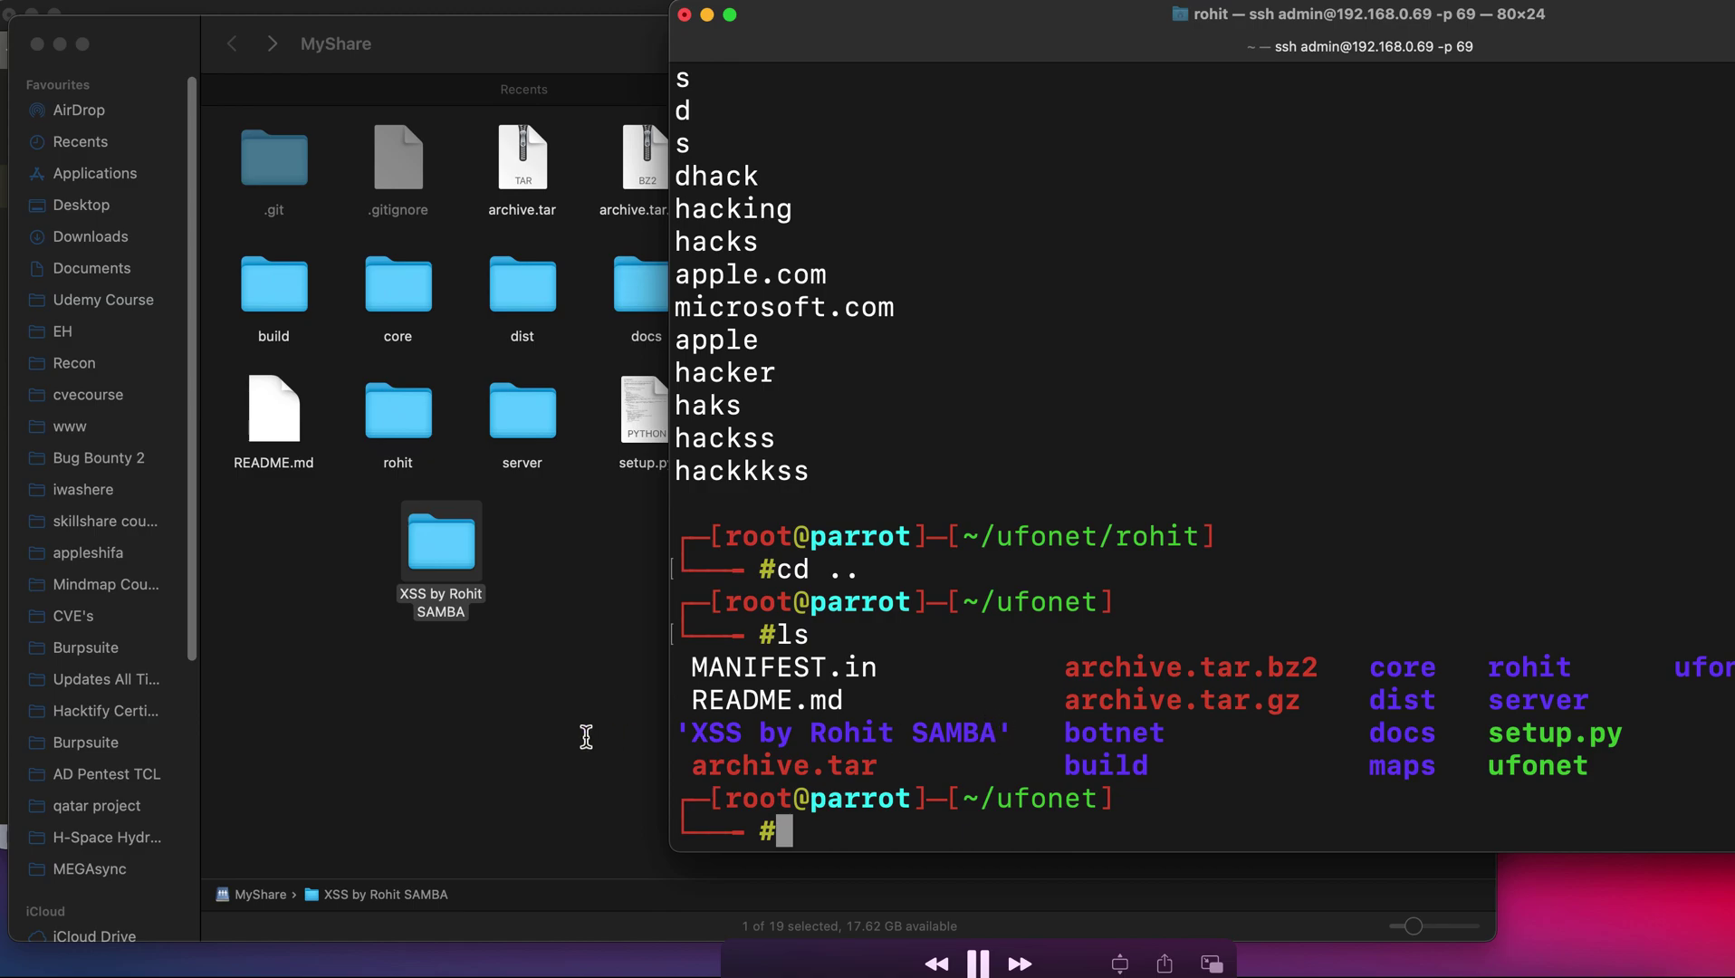
Change into the new XSS SAMBA folder using cd XSS with tab completion.
double_click(828, 735)
left_click(829, 735)
type("cd XSS")
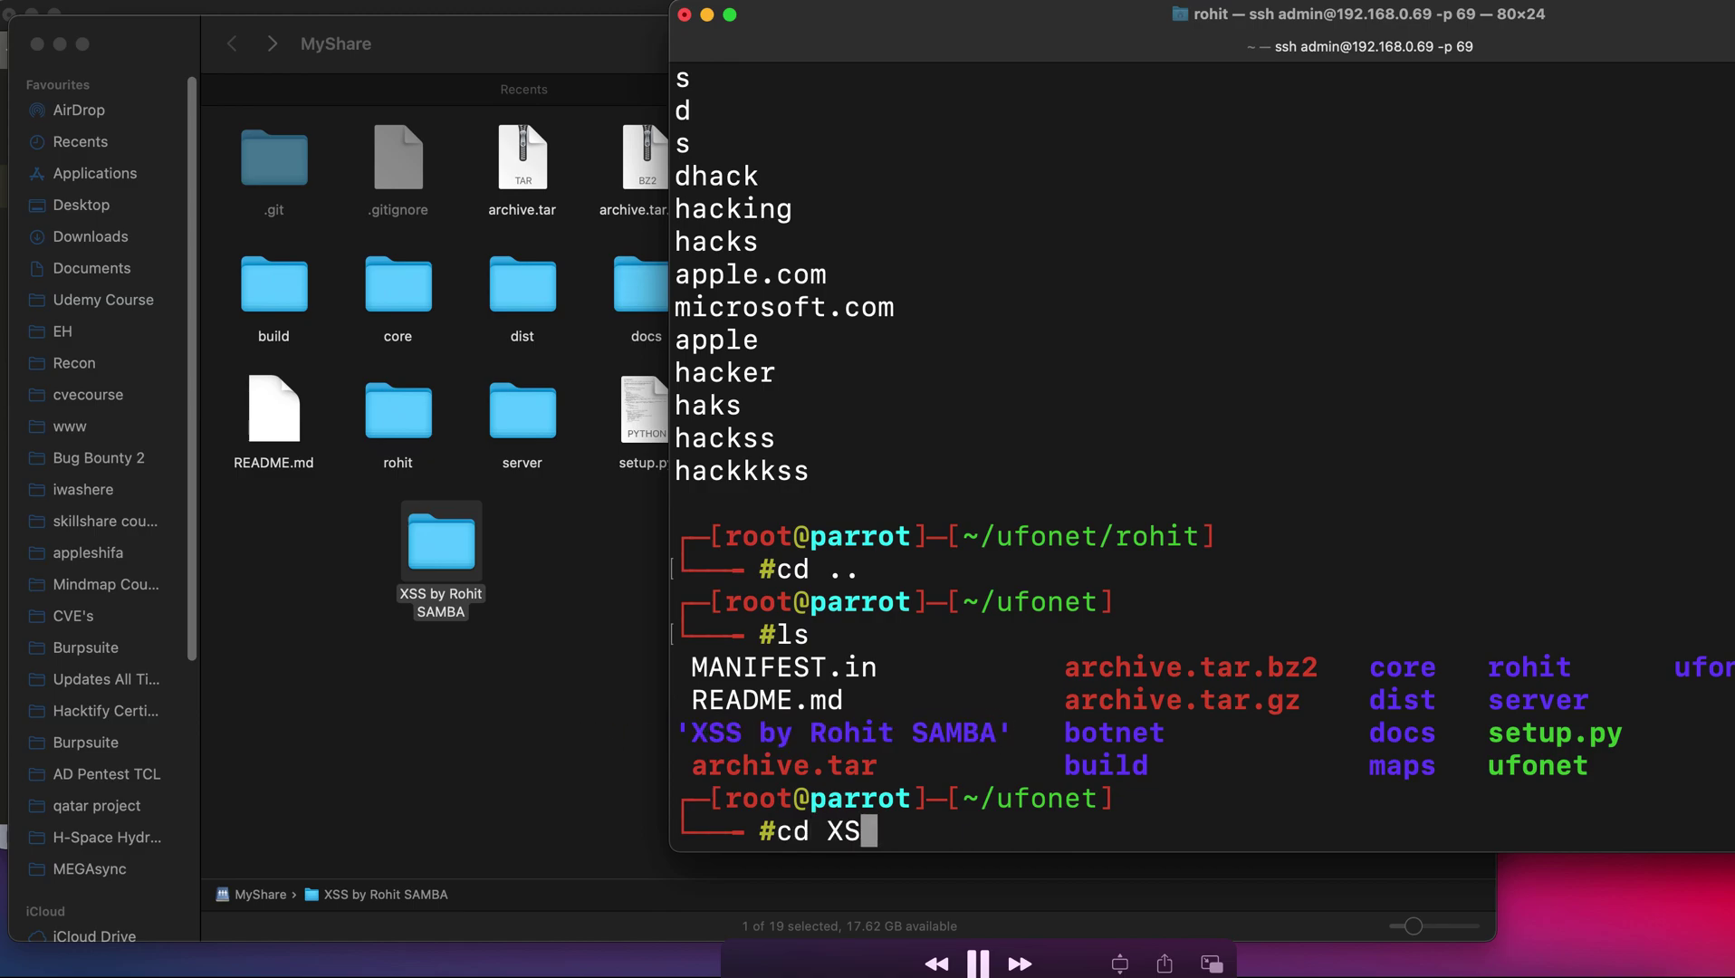
key("Tab")
key("Return")
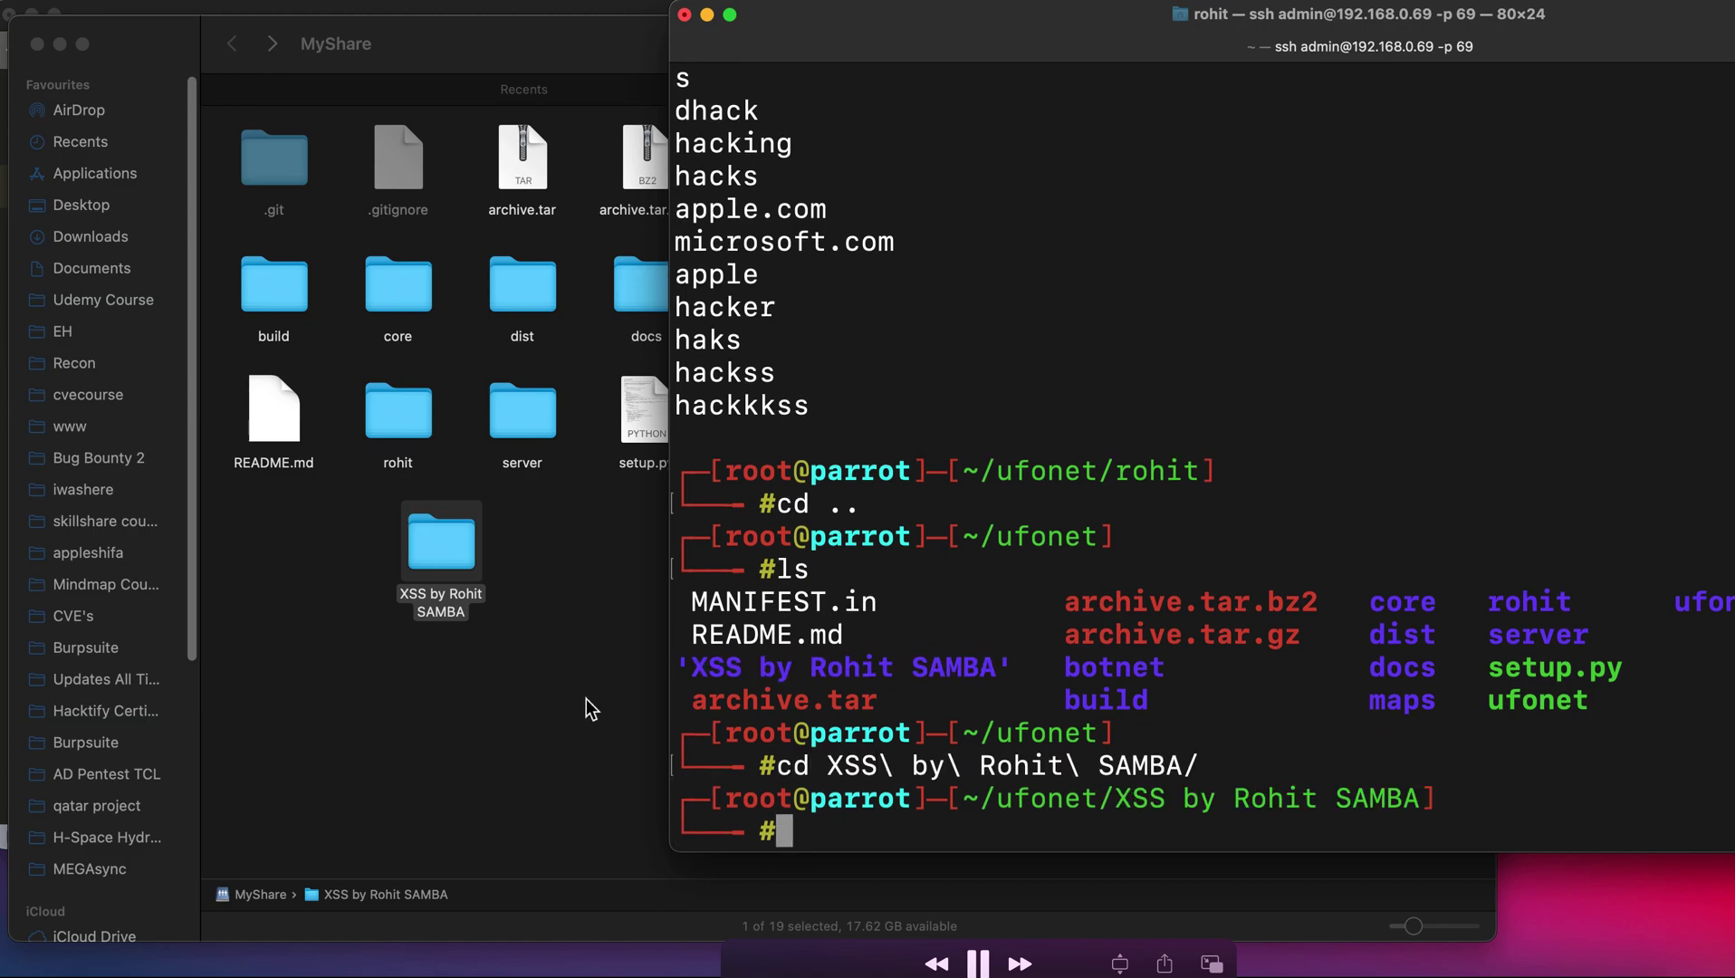
Open the new XSS folder in Finder to view it, then return to the terminal.
double_click(442, 520)
right_click(486, 300)
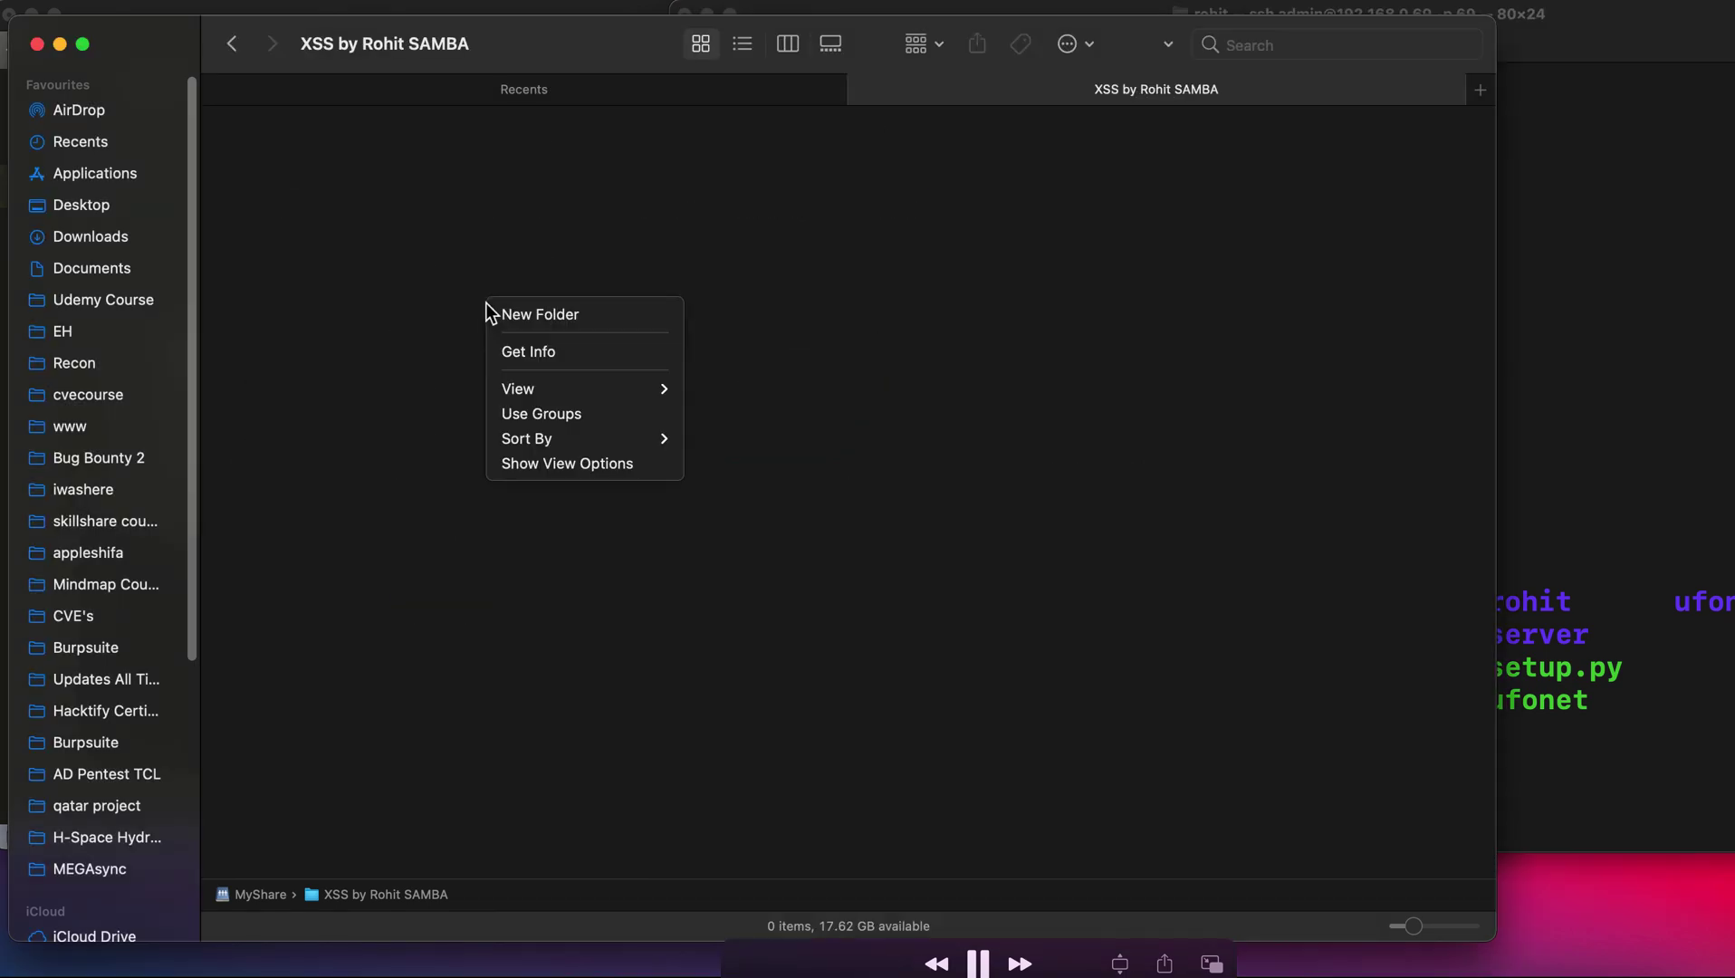
left_click(476, 569)
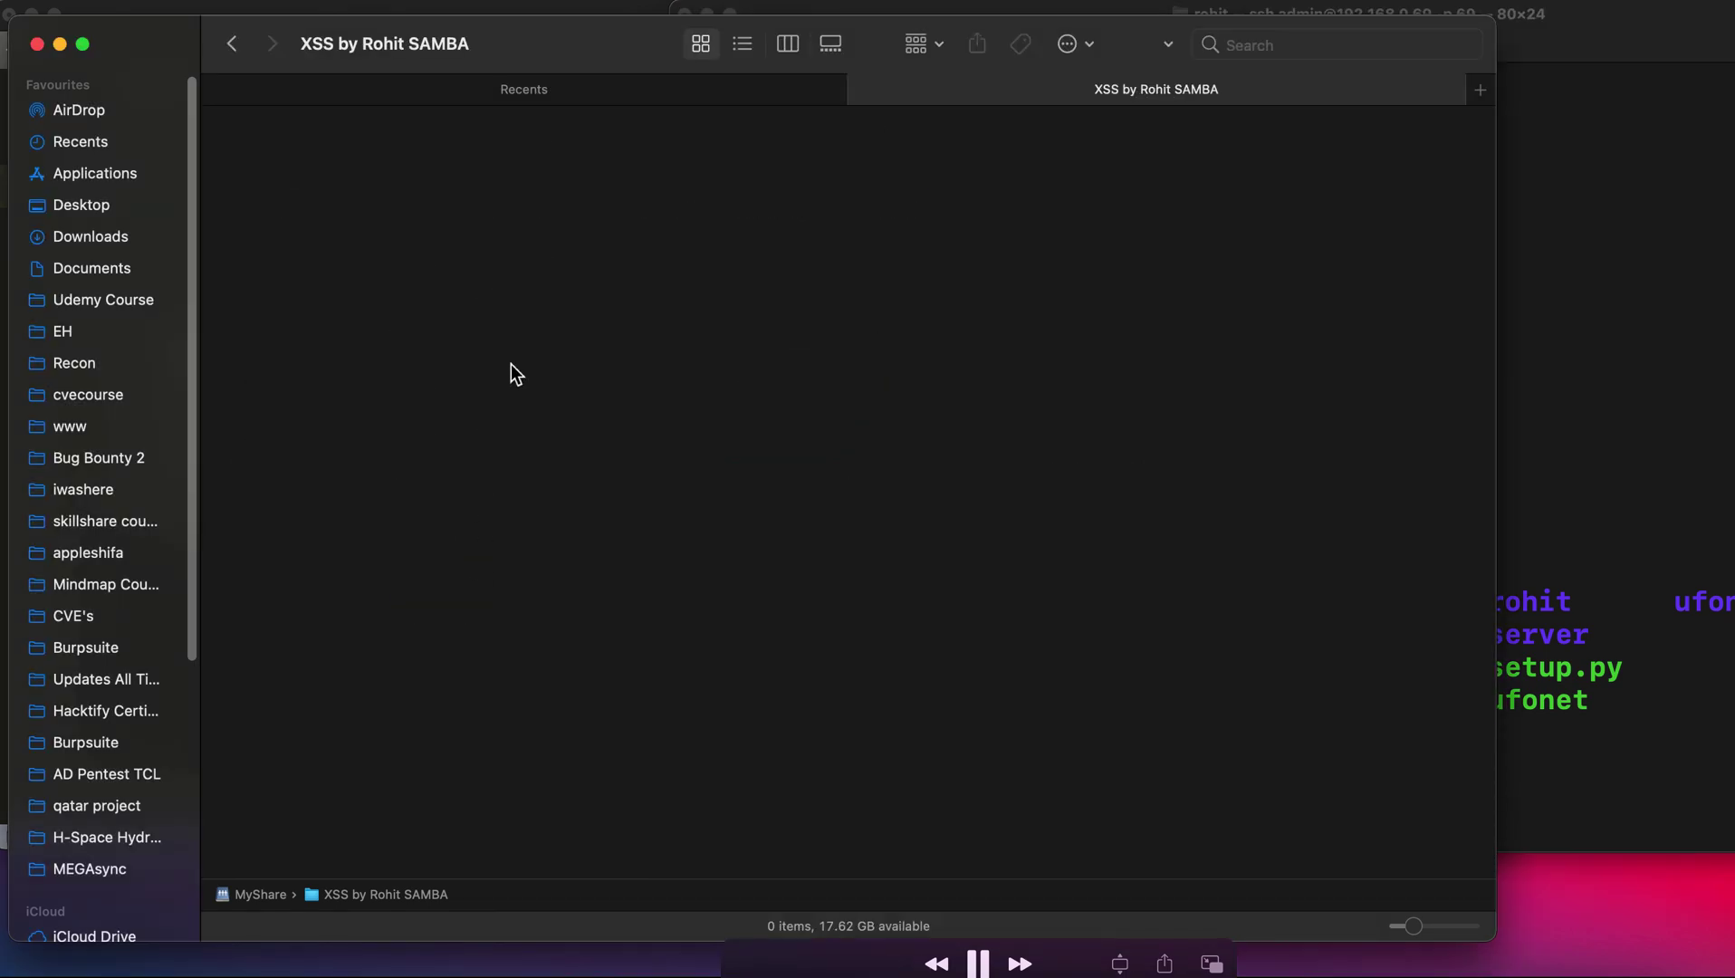
left_click(1560, 504)
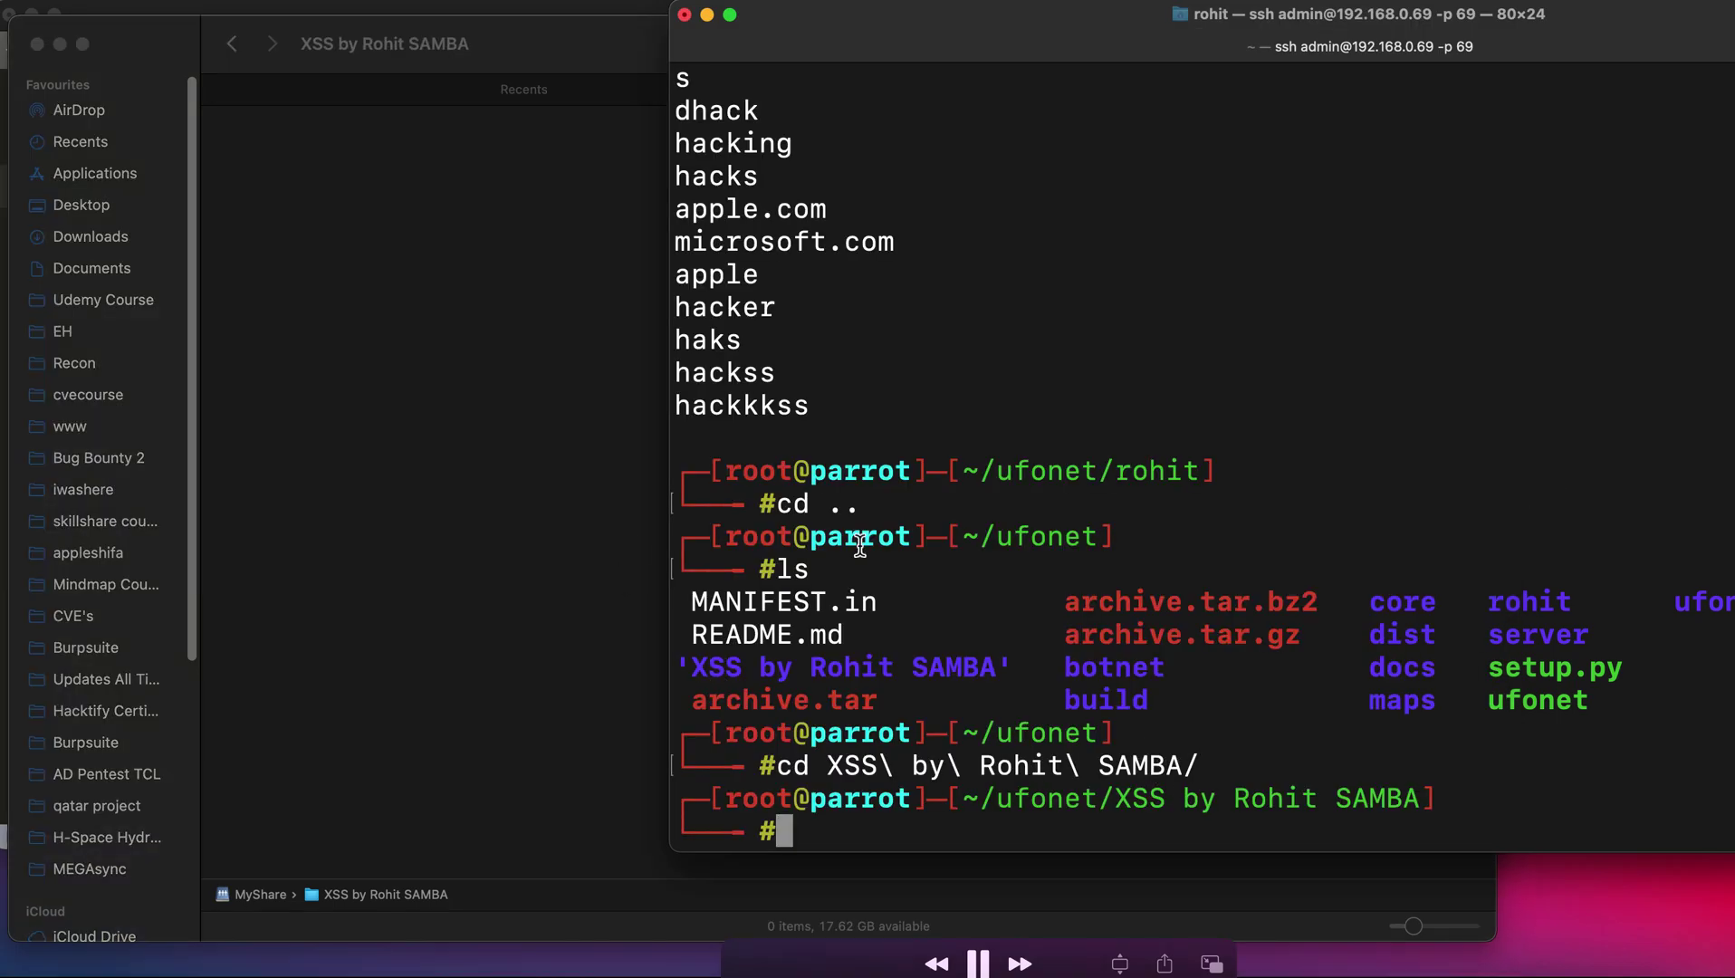
Create a file named done containing 'this works' with nano and save it.
type("nano done")
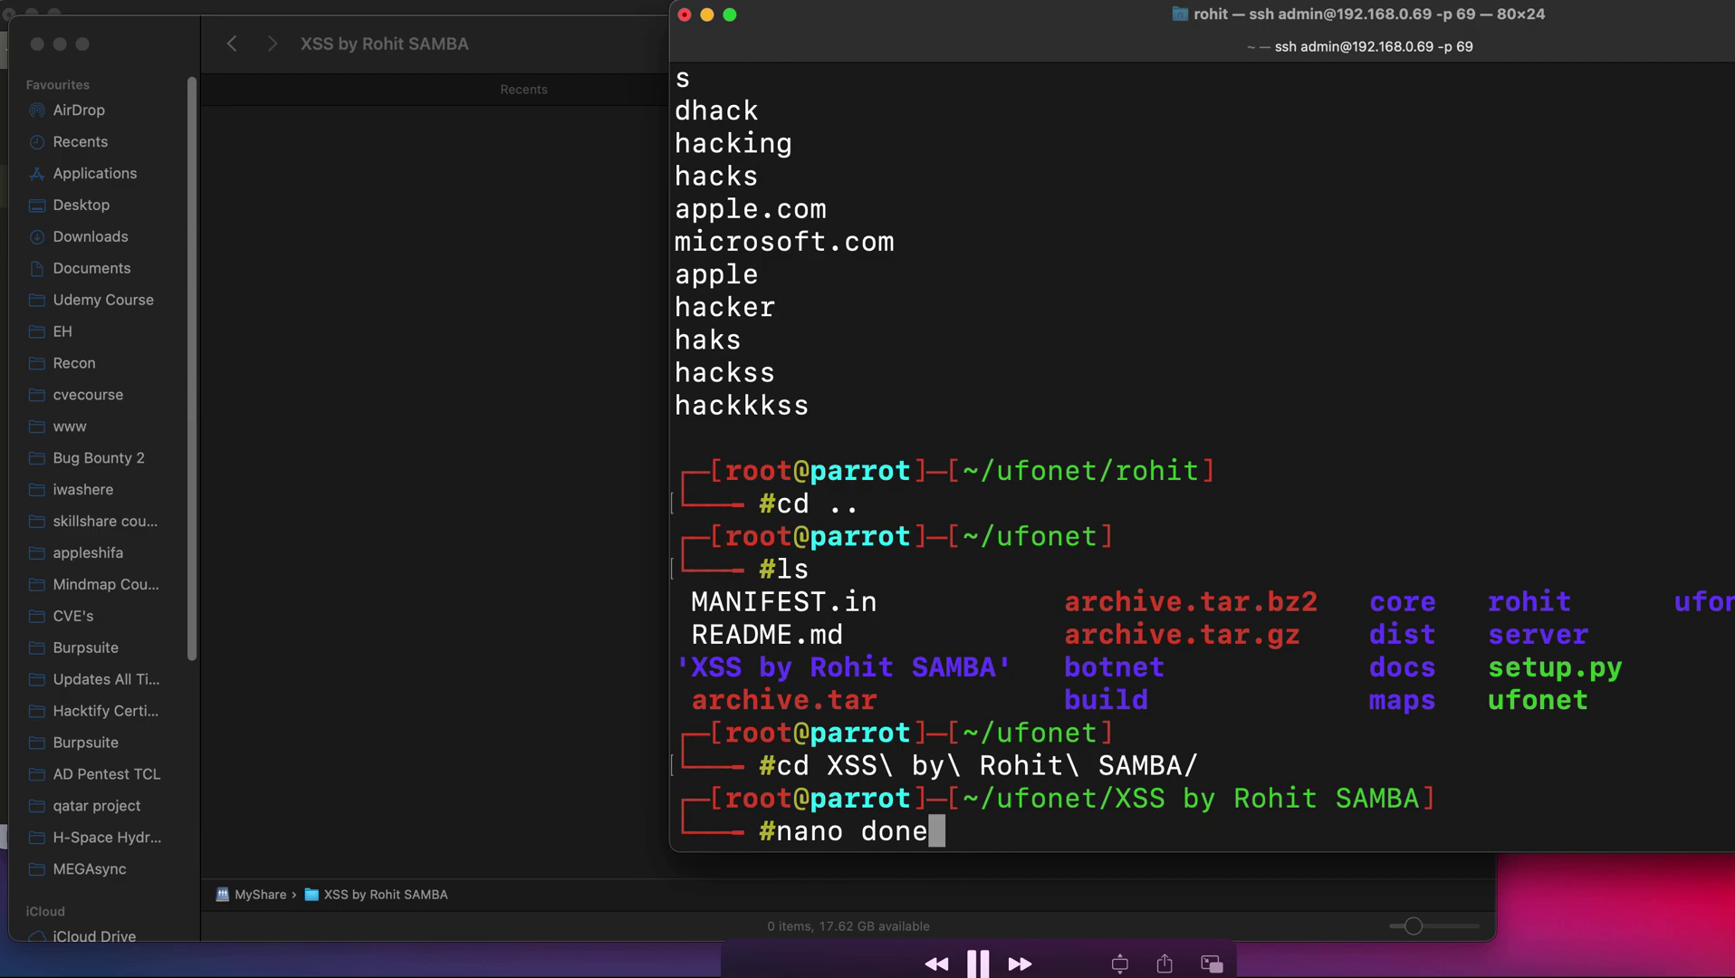
key("Left")
key("Return")
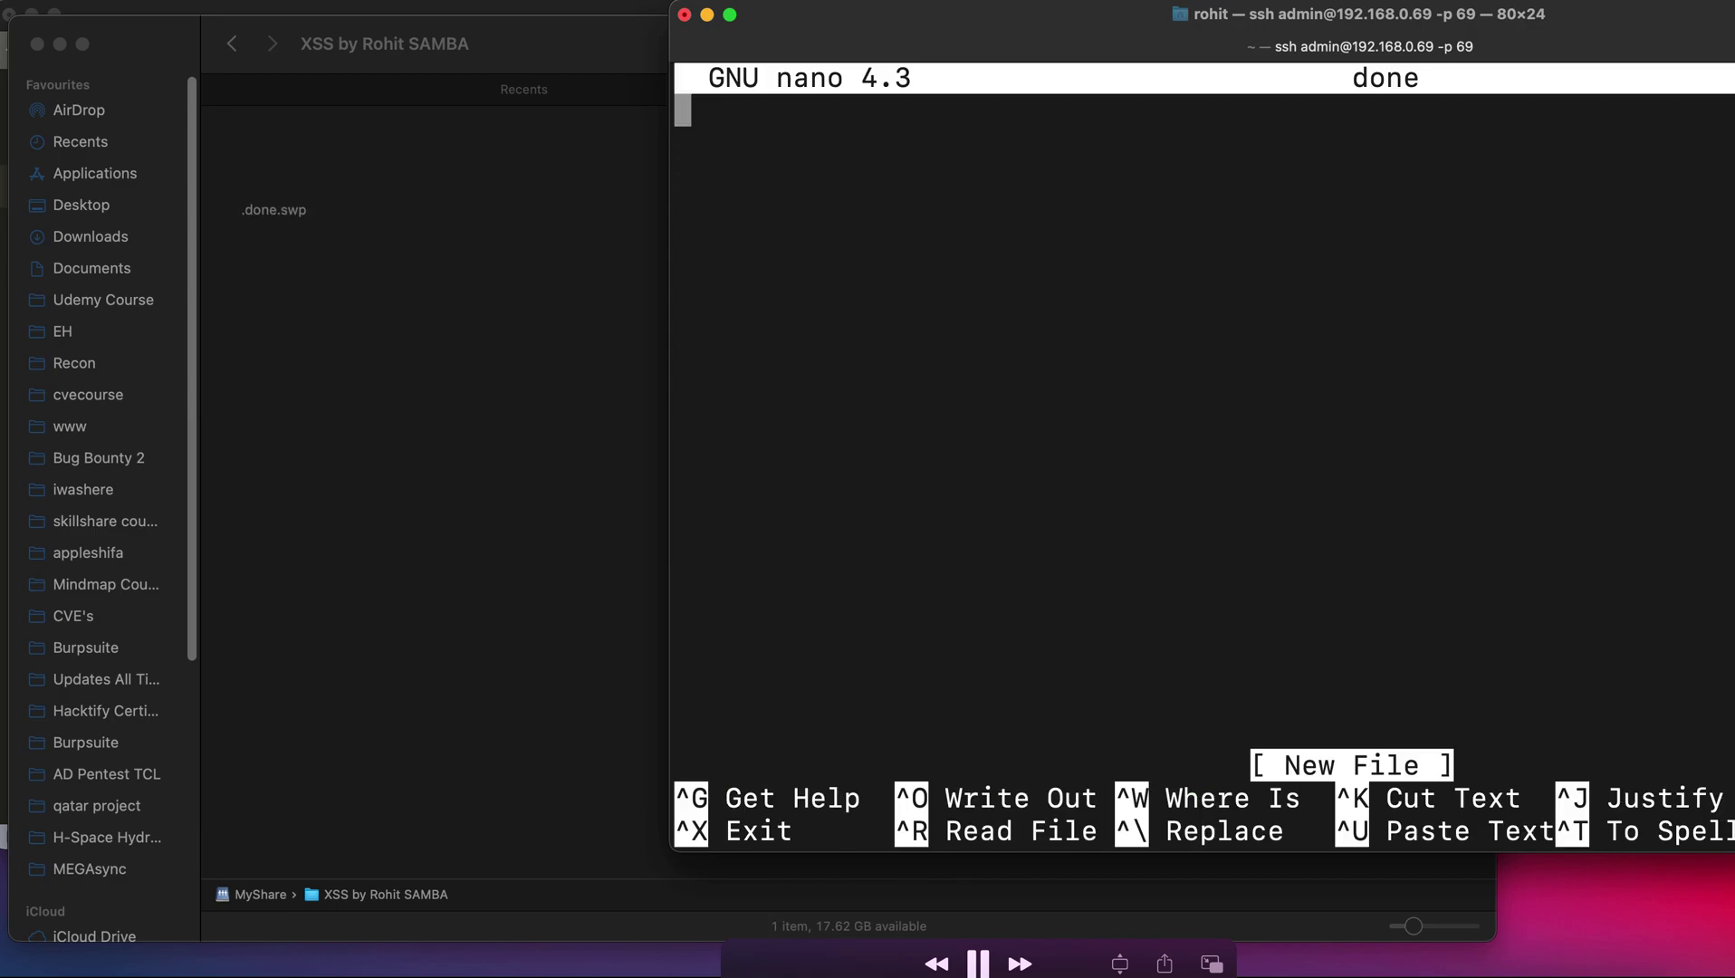
type("this works")
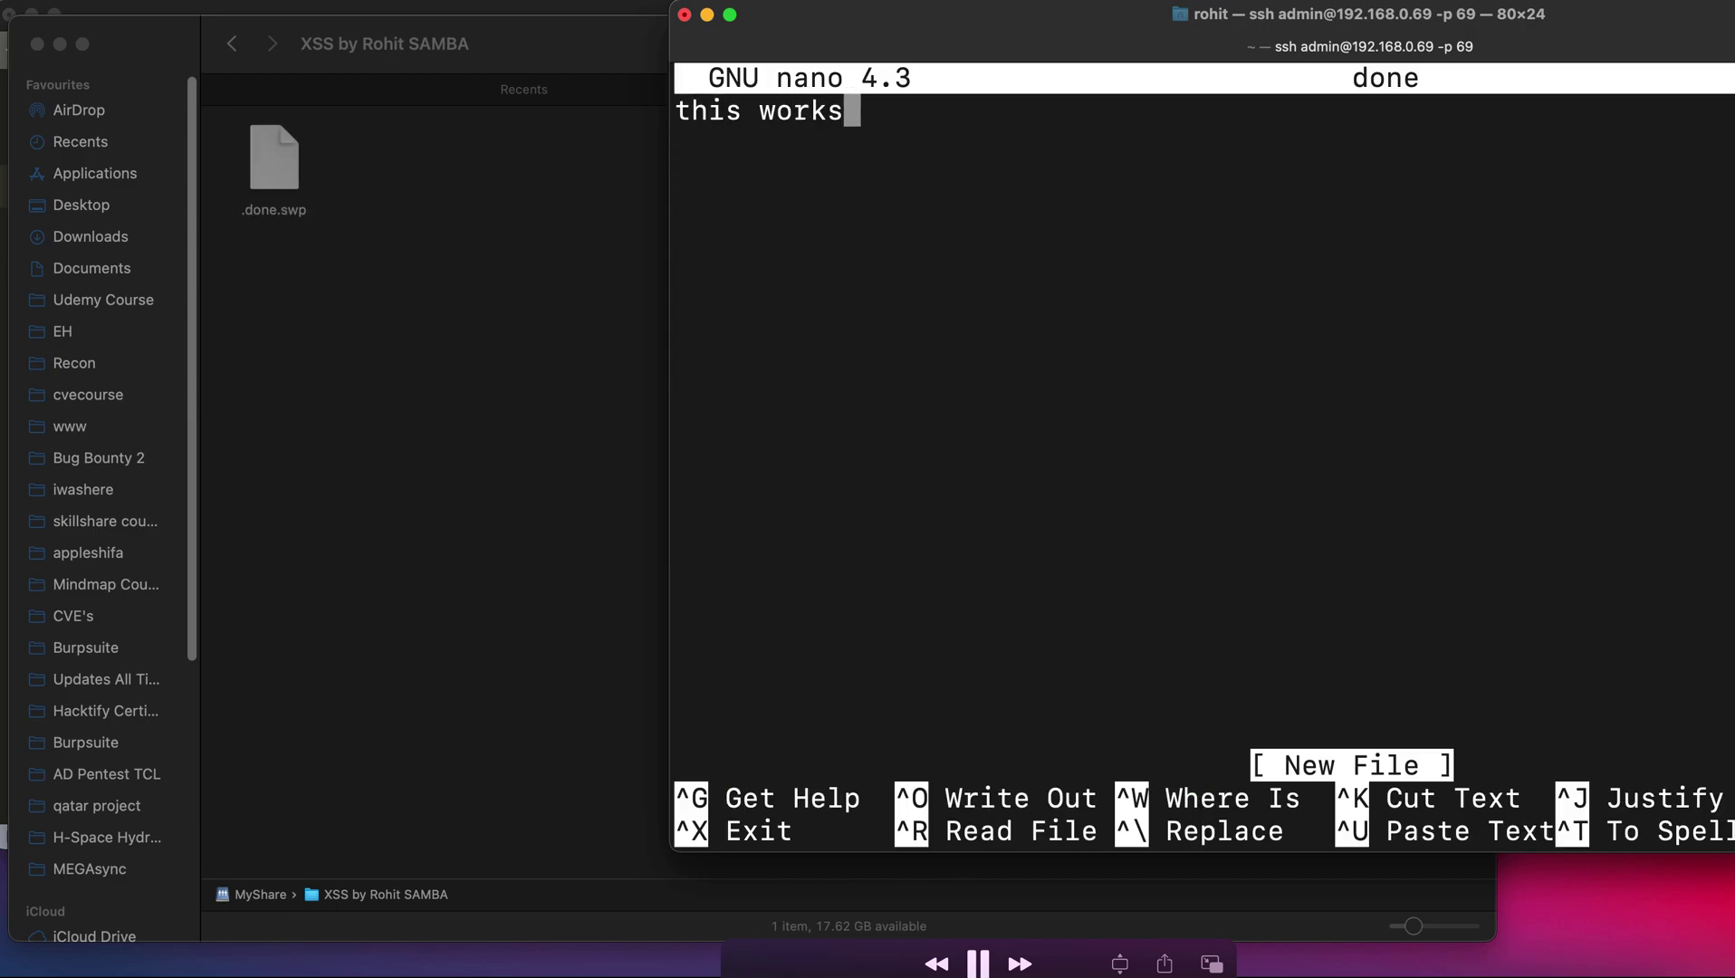
key("ctrl+x")
key("y")
key("Return")
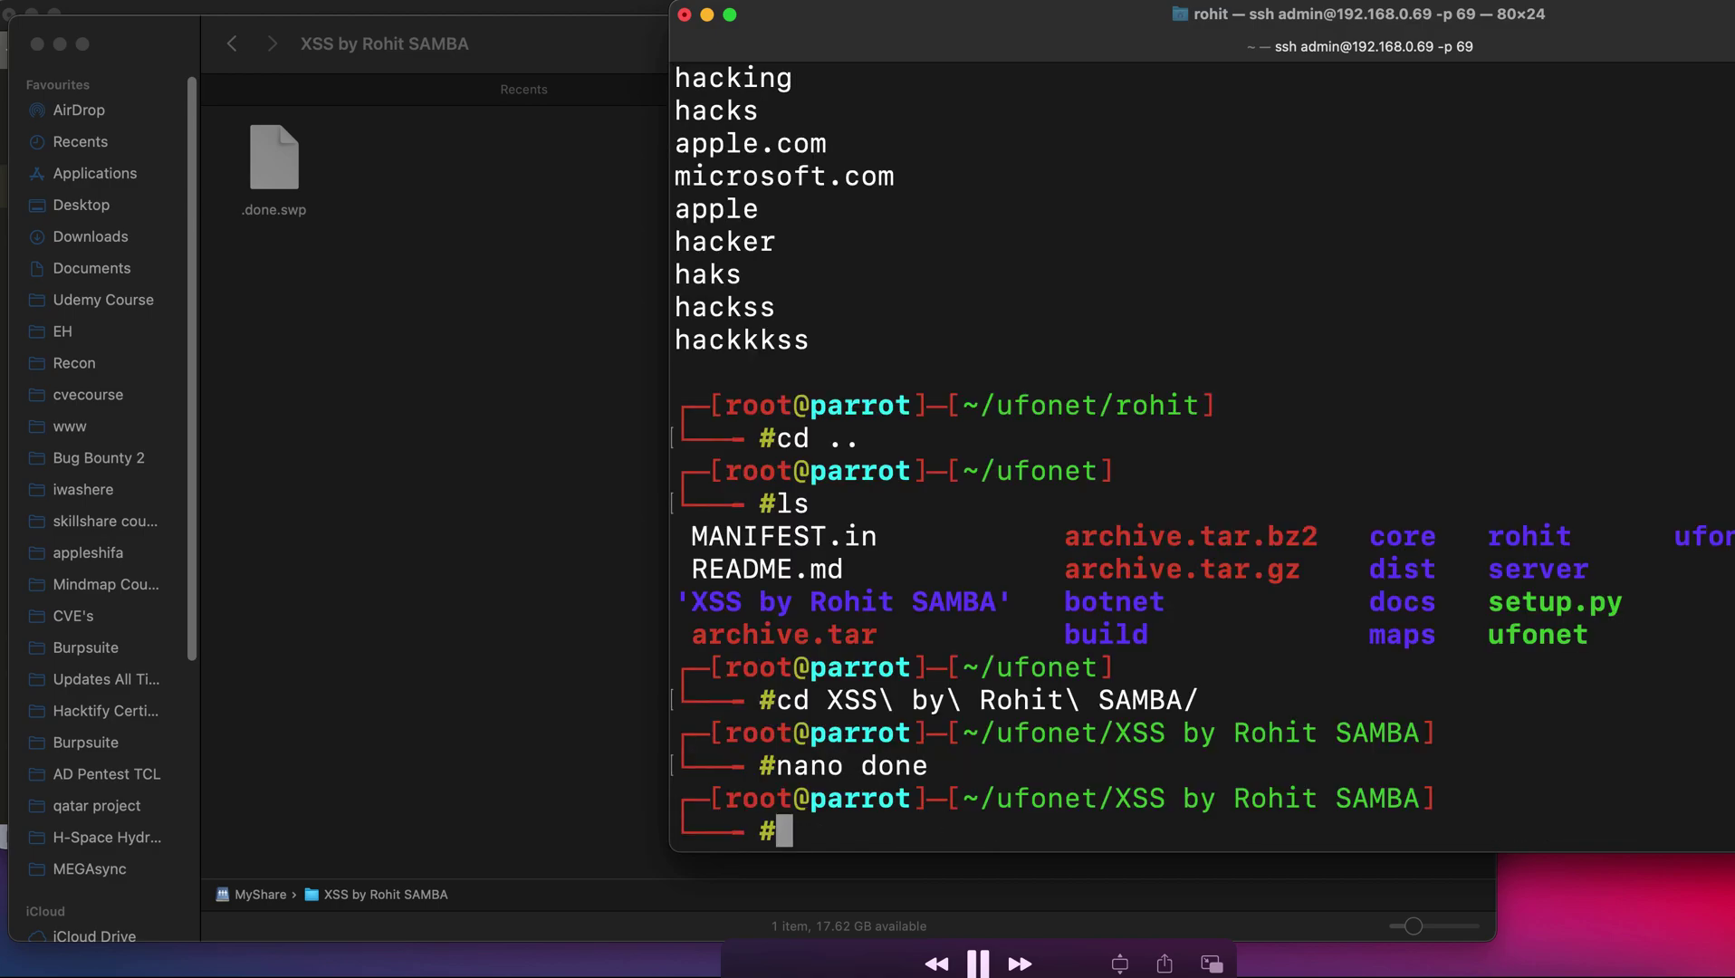
List the XSS folder's files and move the done icon left in Finder.
type("ls")
key("Return")
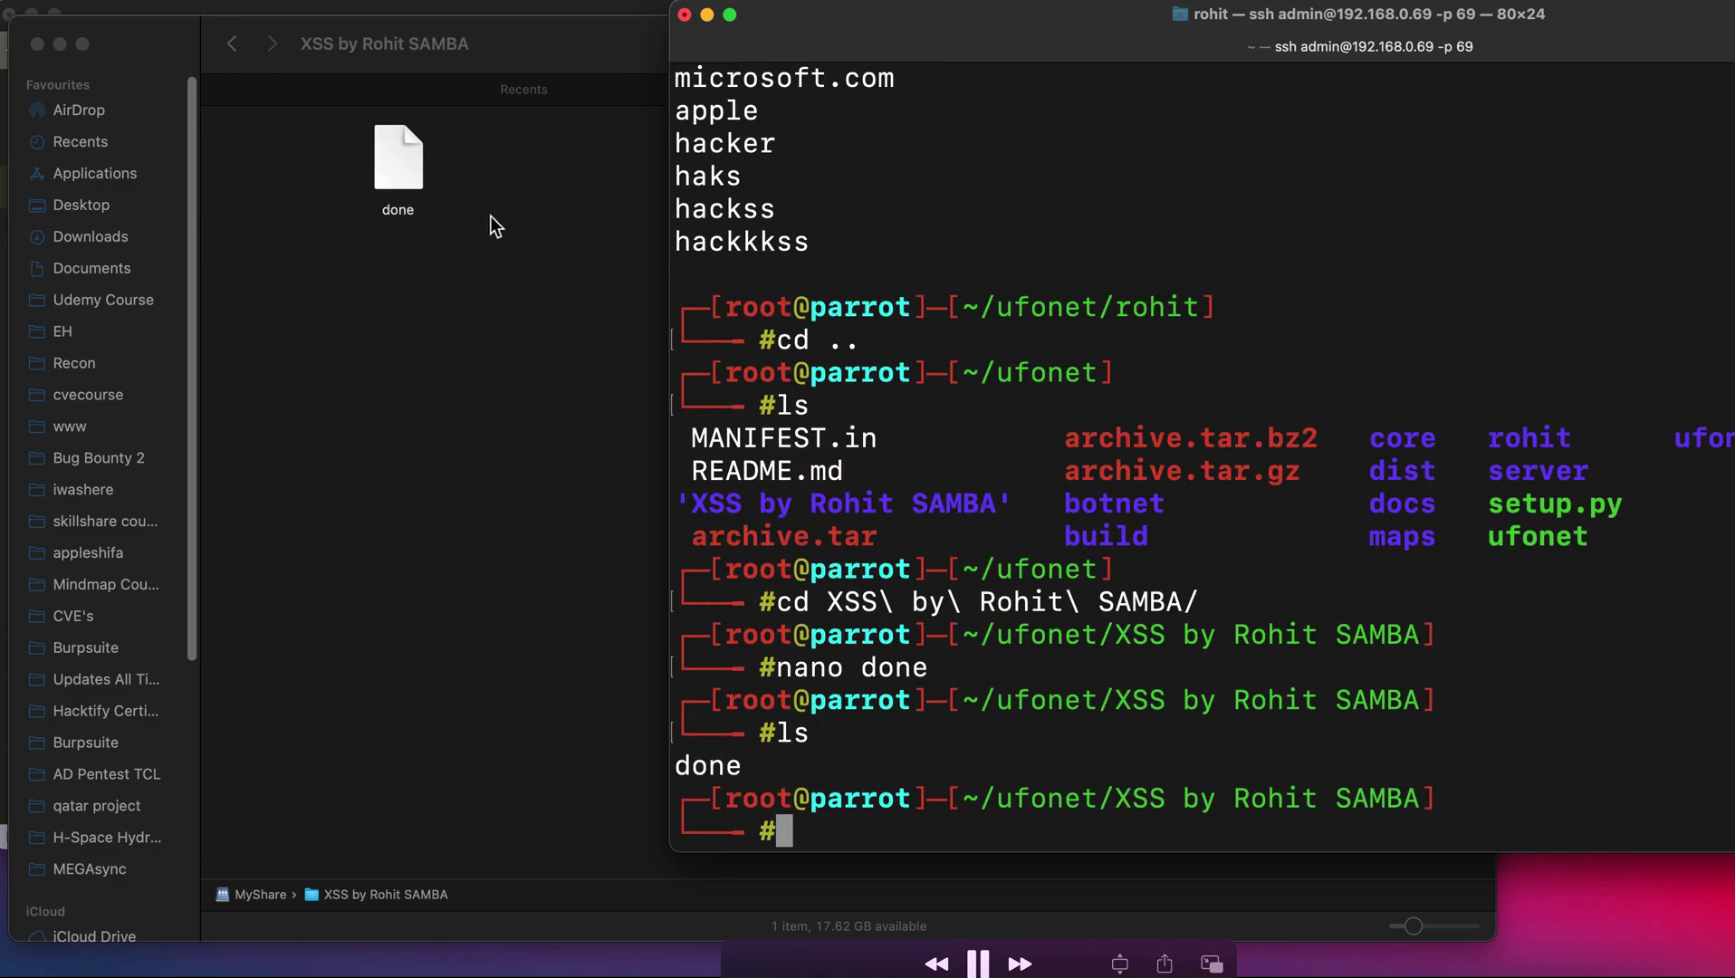
left_click_drag(392, 152, 268, 153)
Rename the done file to done.txt with mv.
left_click(1552, 550)
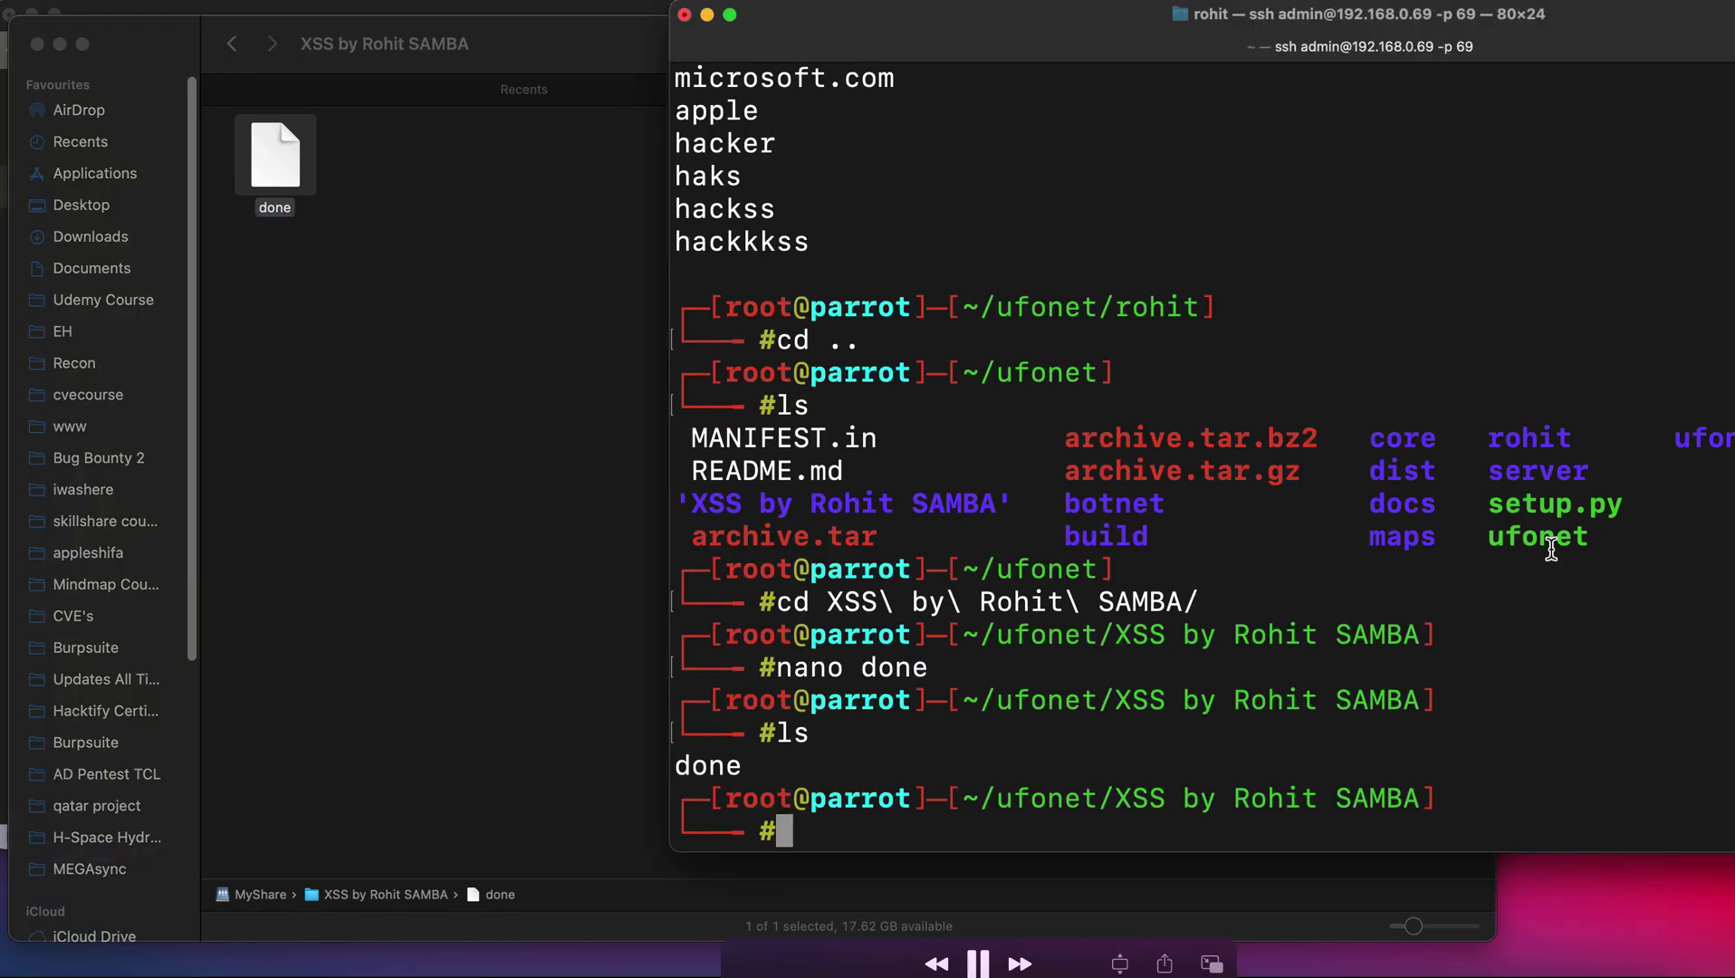
type("mv done")
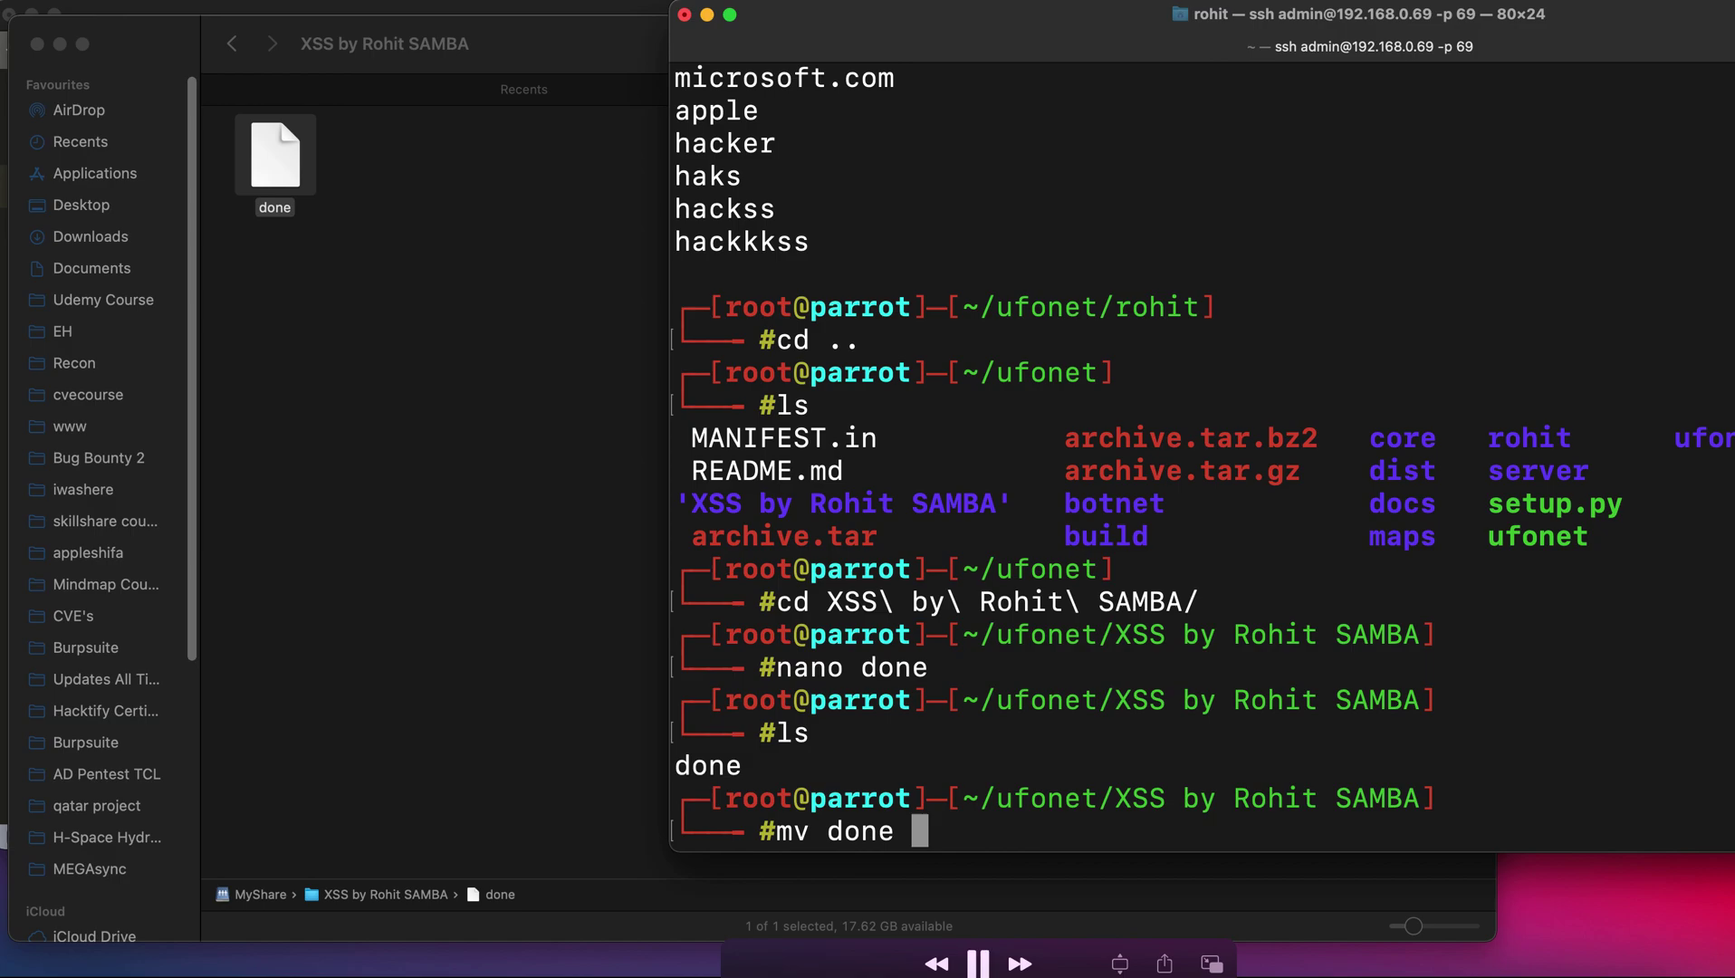
type("done.tt")
key("BackSpace")
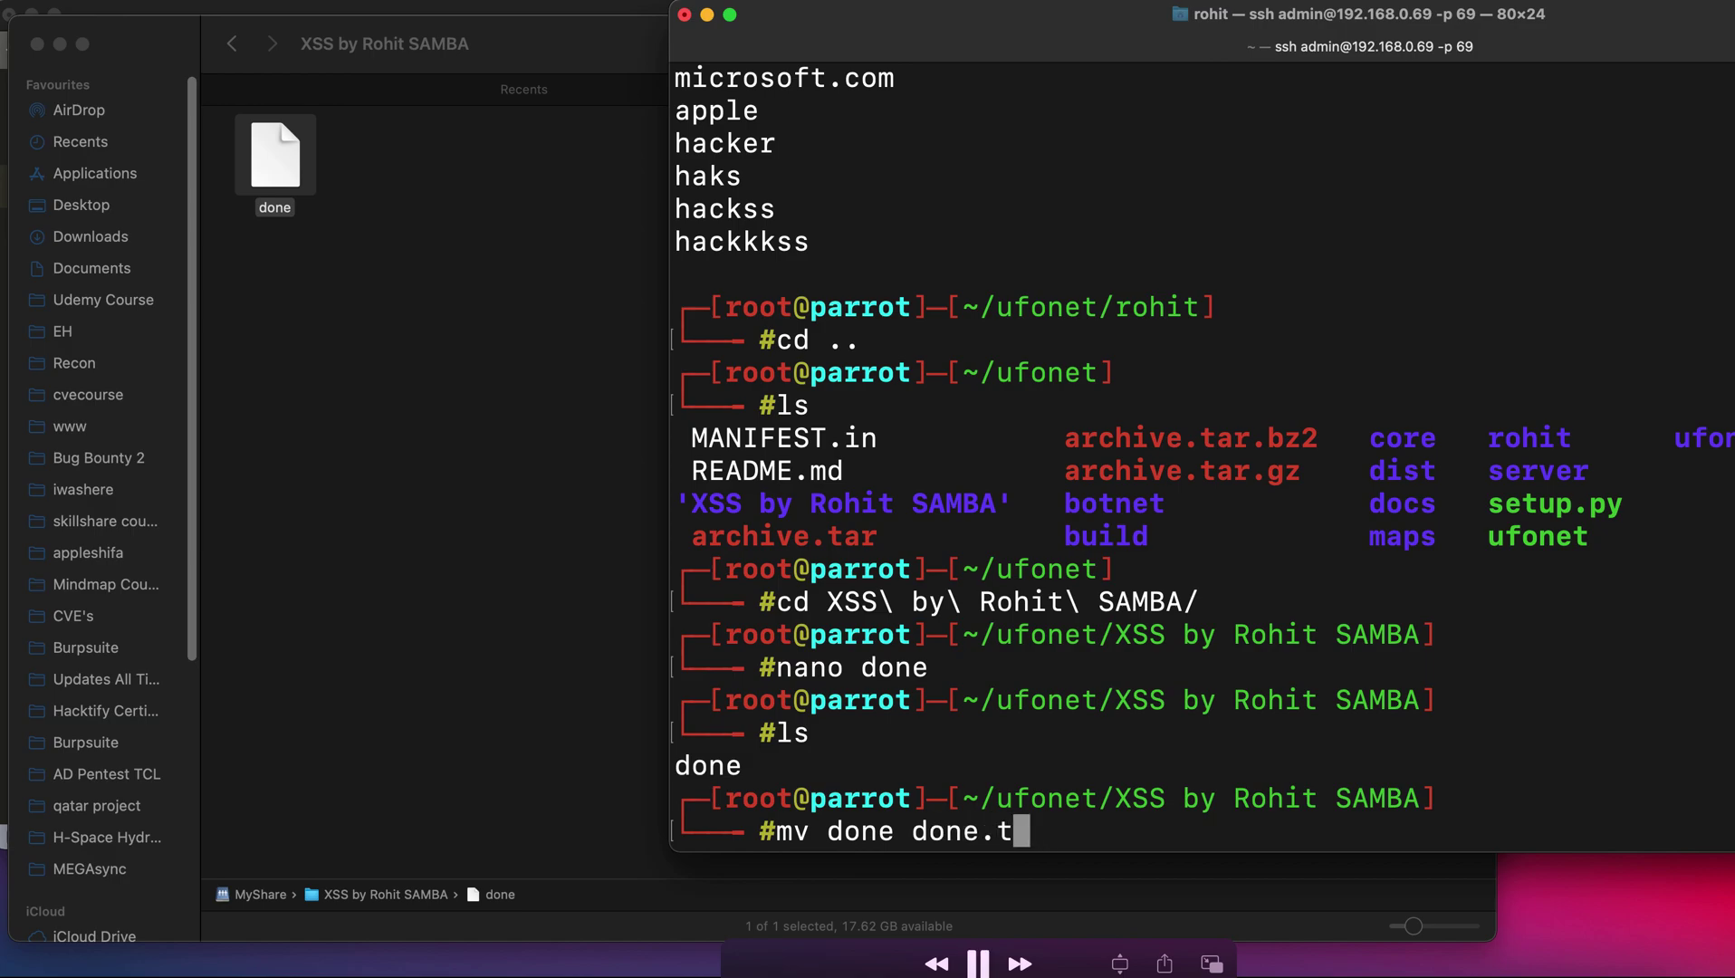
type("xt")
key("Return")
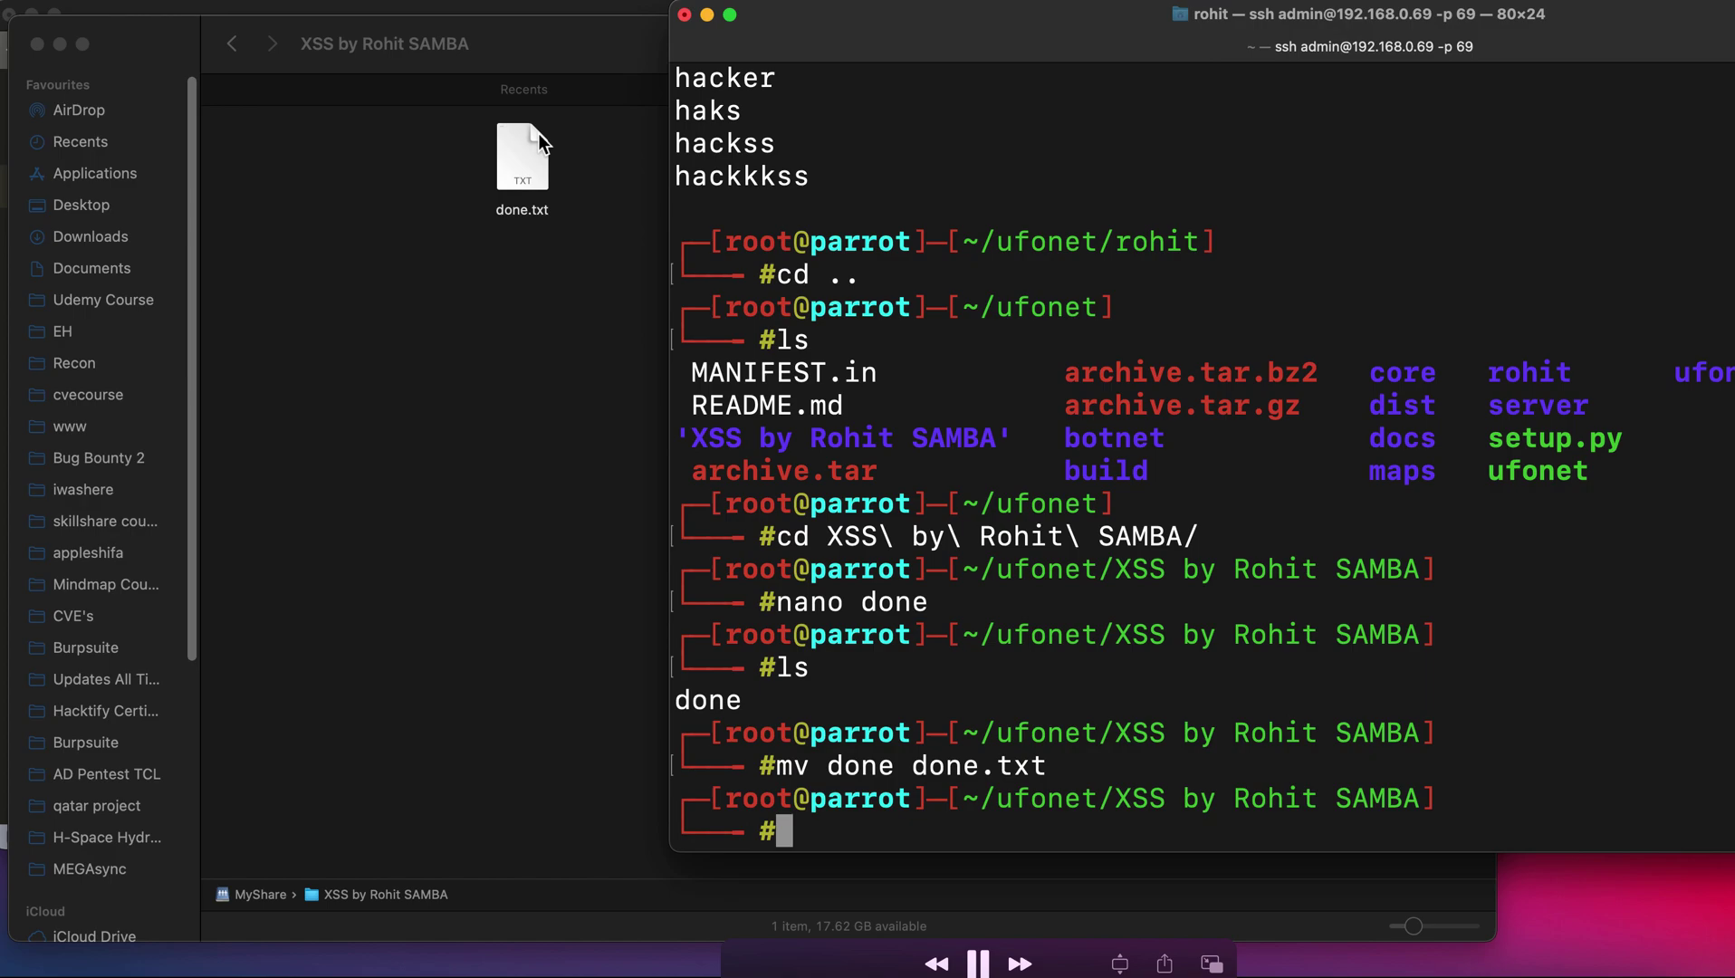
Open done.txt from Finder to confirm it reads 'this works', then close it.
double_click(538, 133)
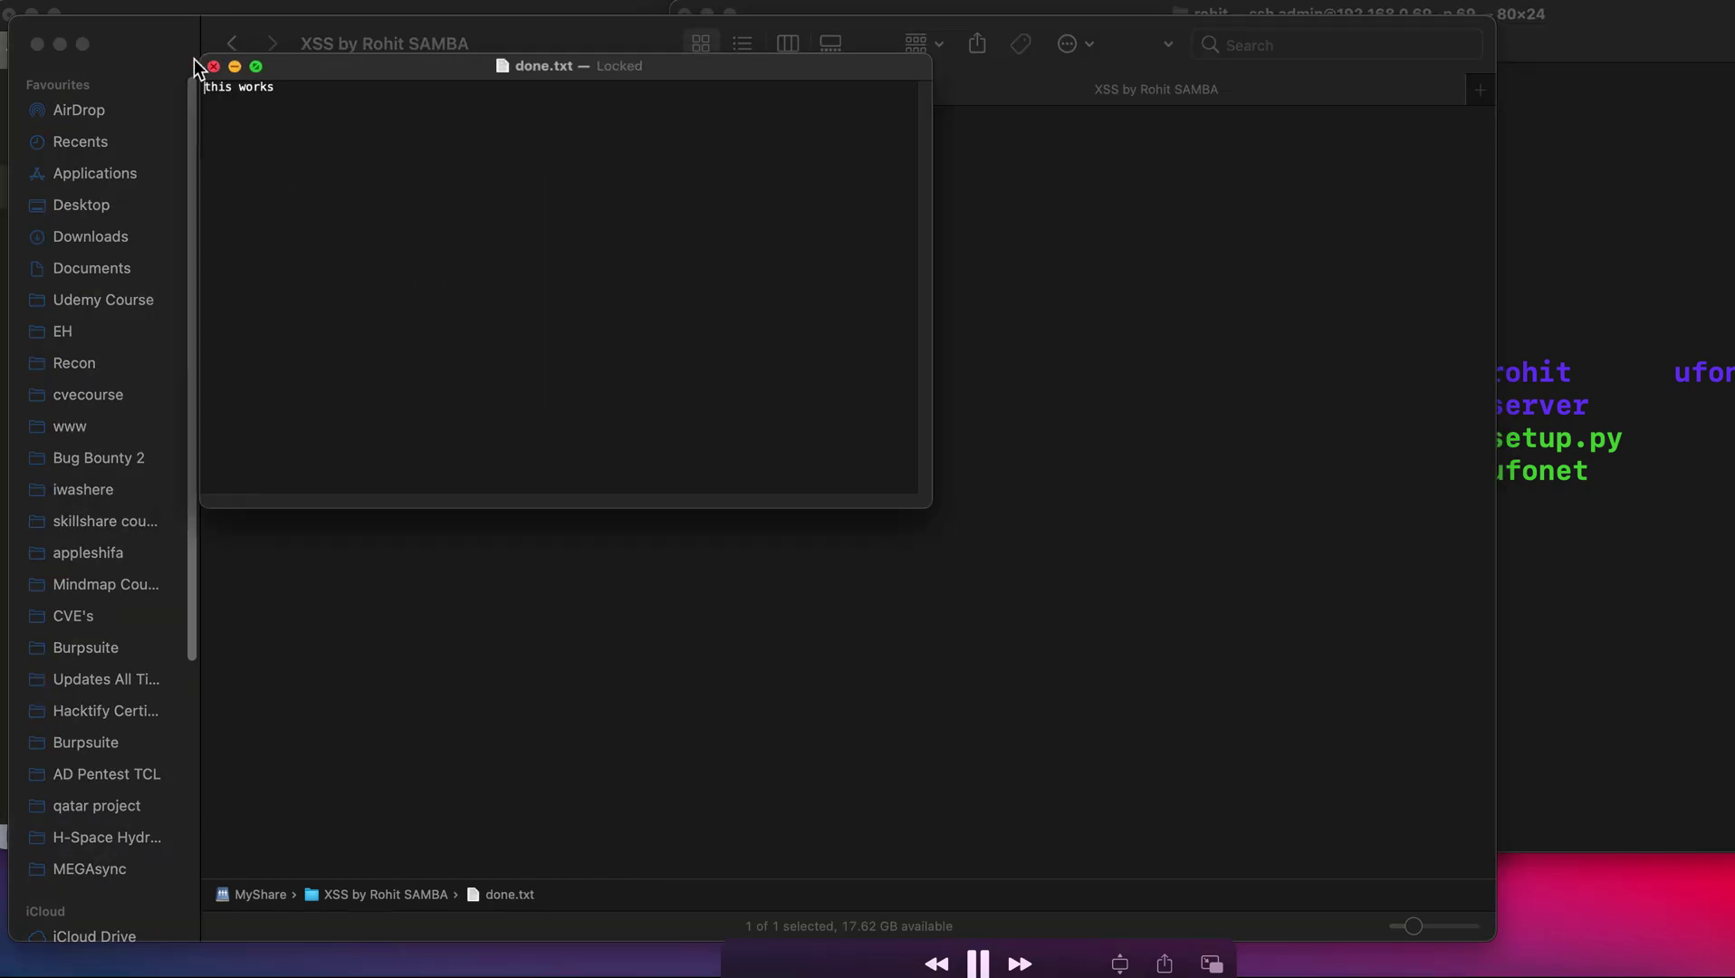
left_click(214, 66)
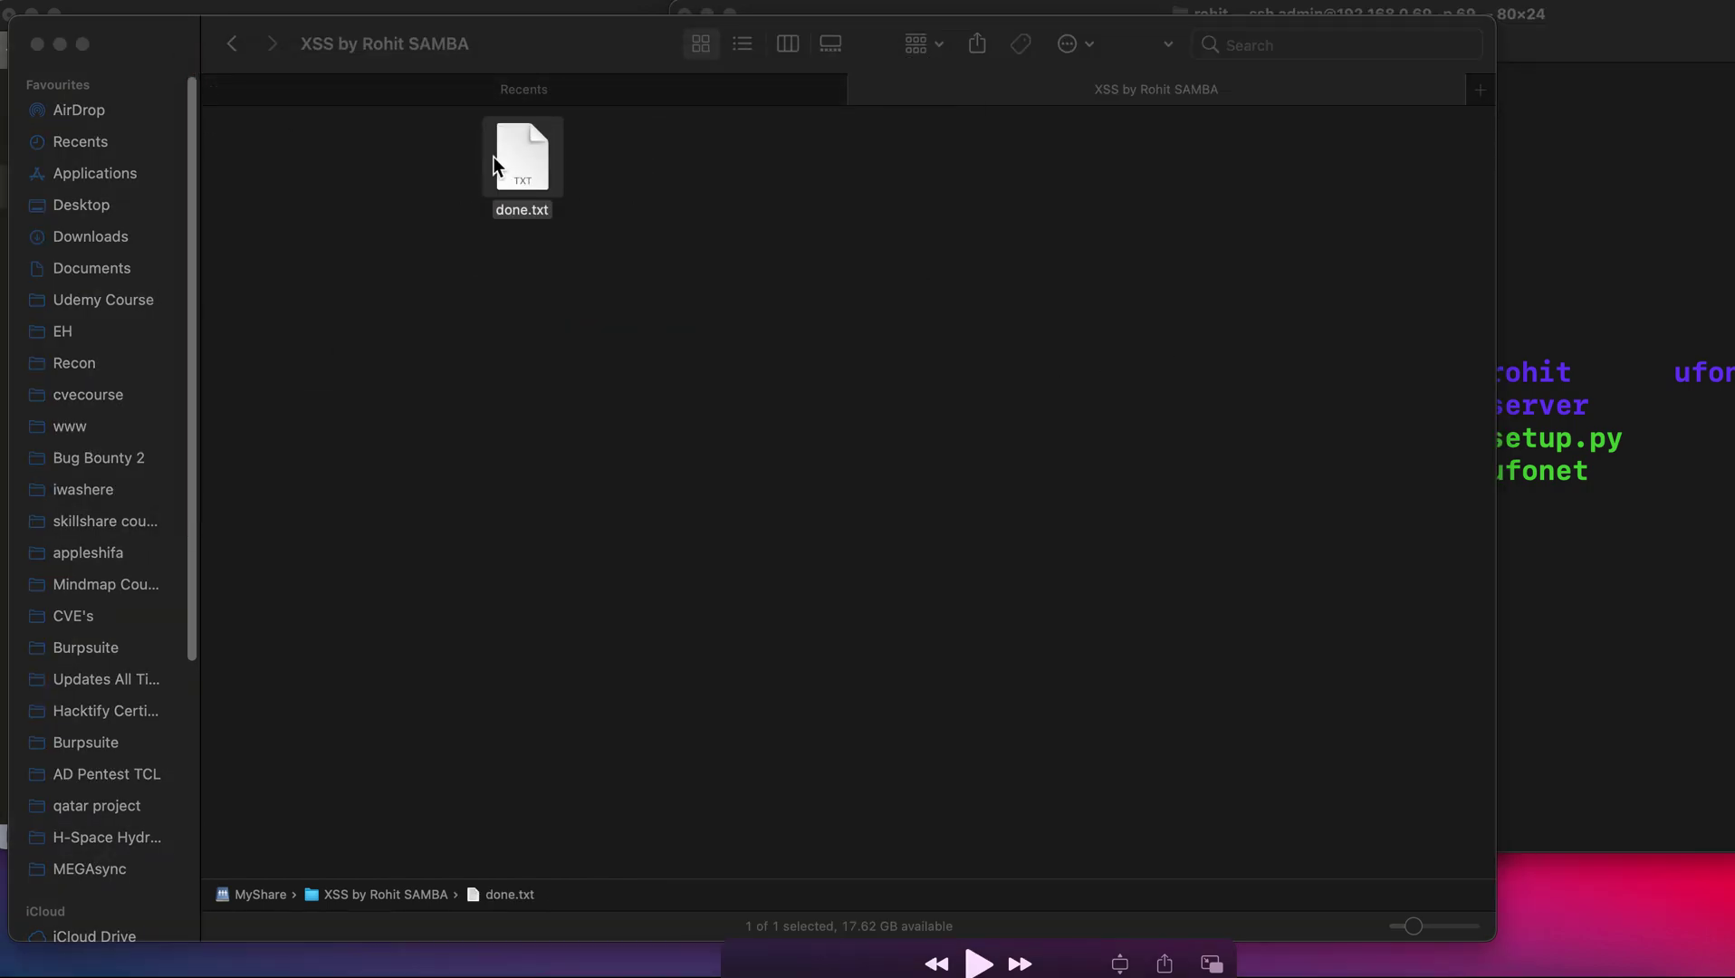
left_click_drag(502, 155, 254, 156)
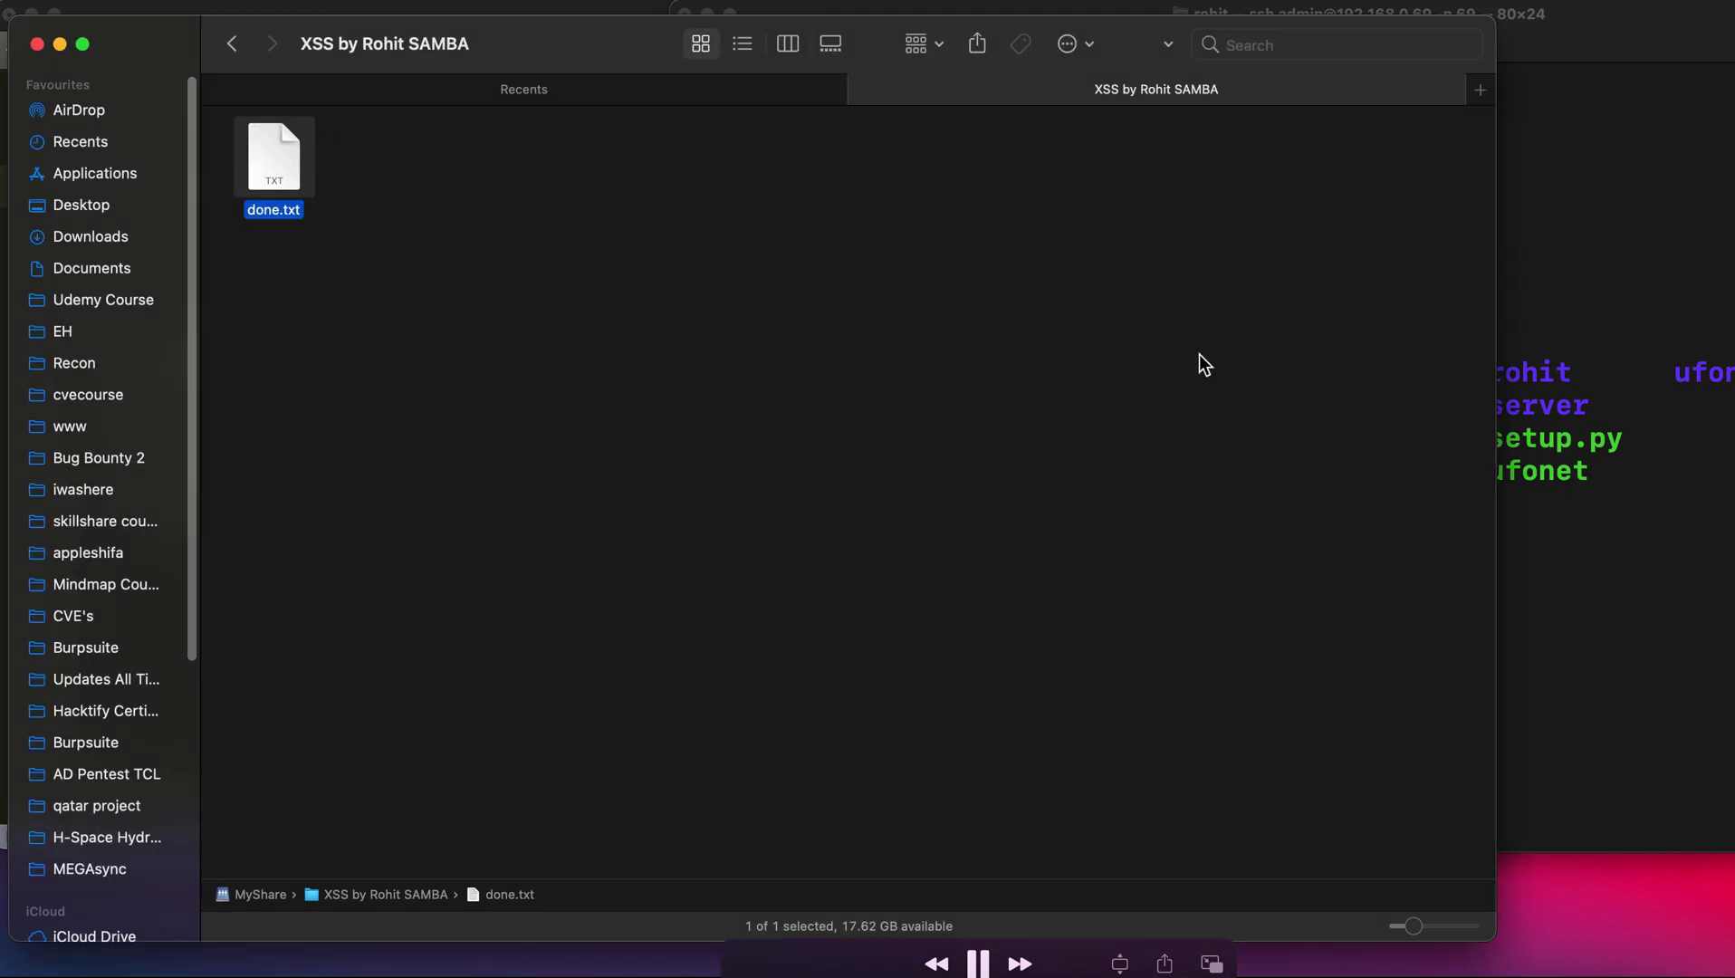
Clear the terminal screen with the clear command.
left_click(1612, 356)
type("clear")
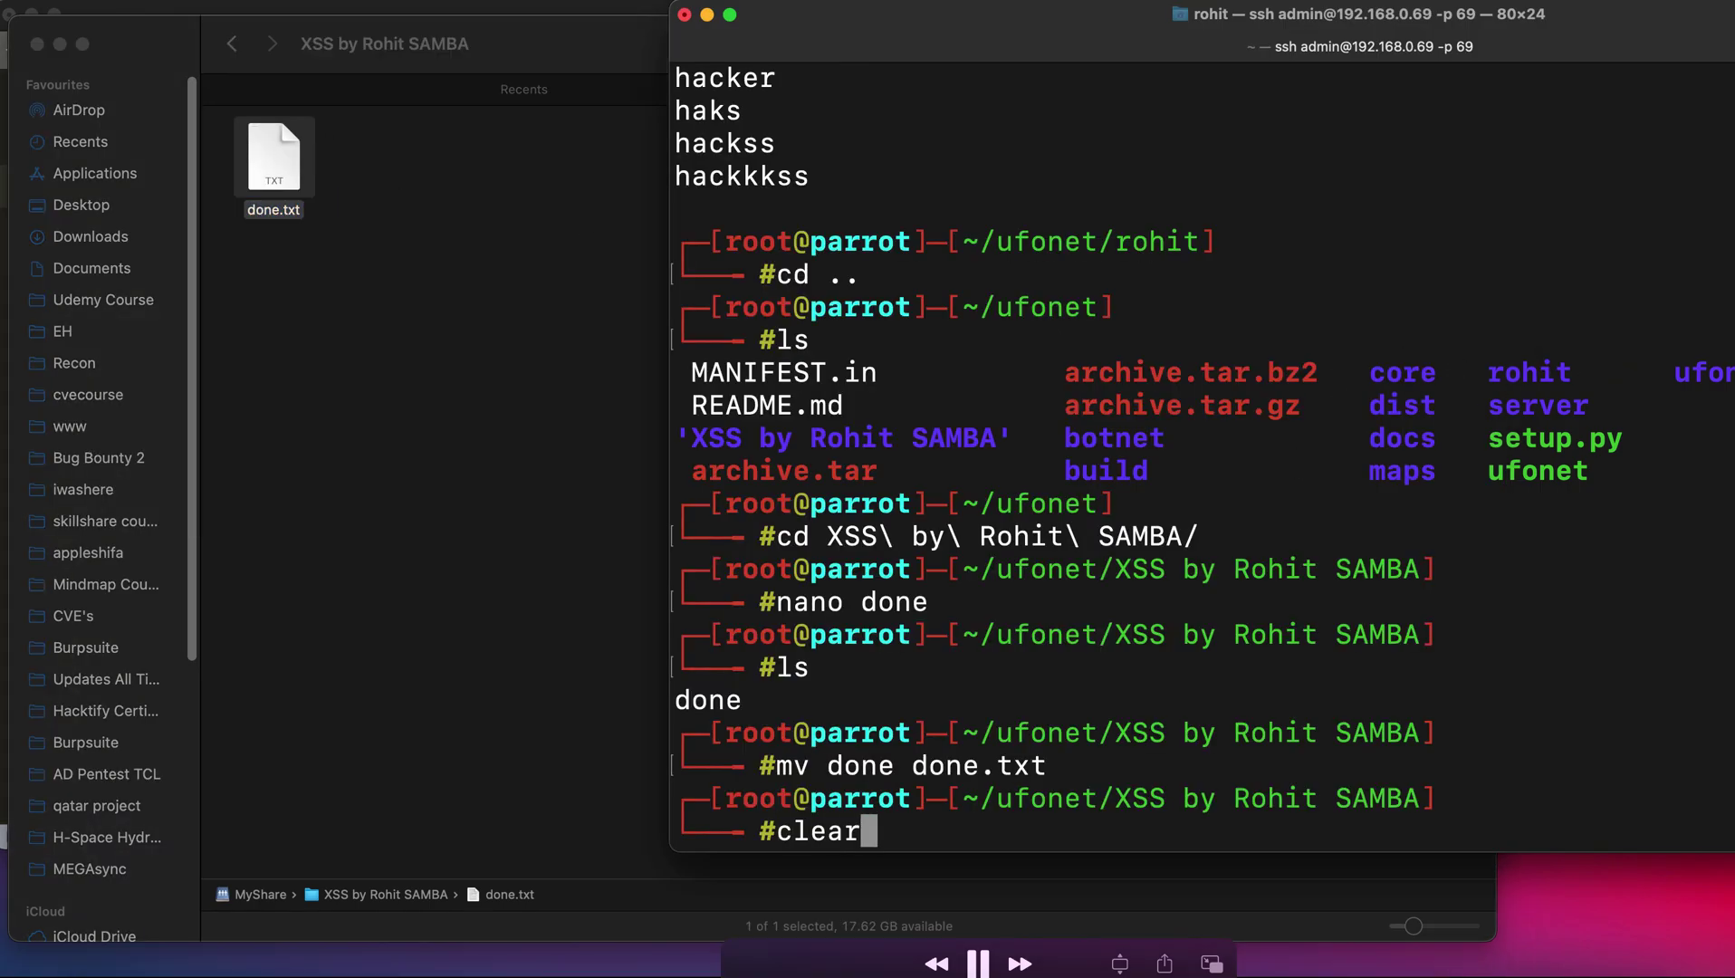
key("Return")
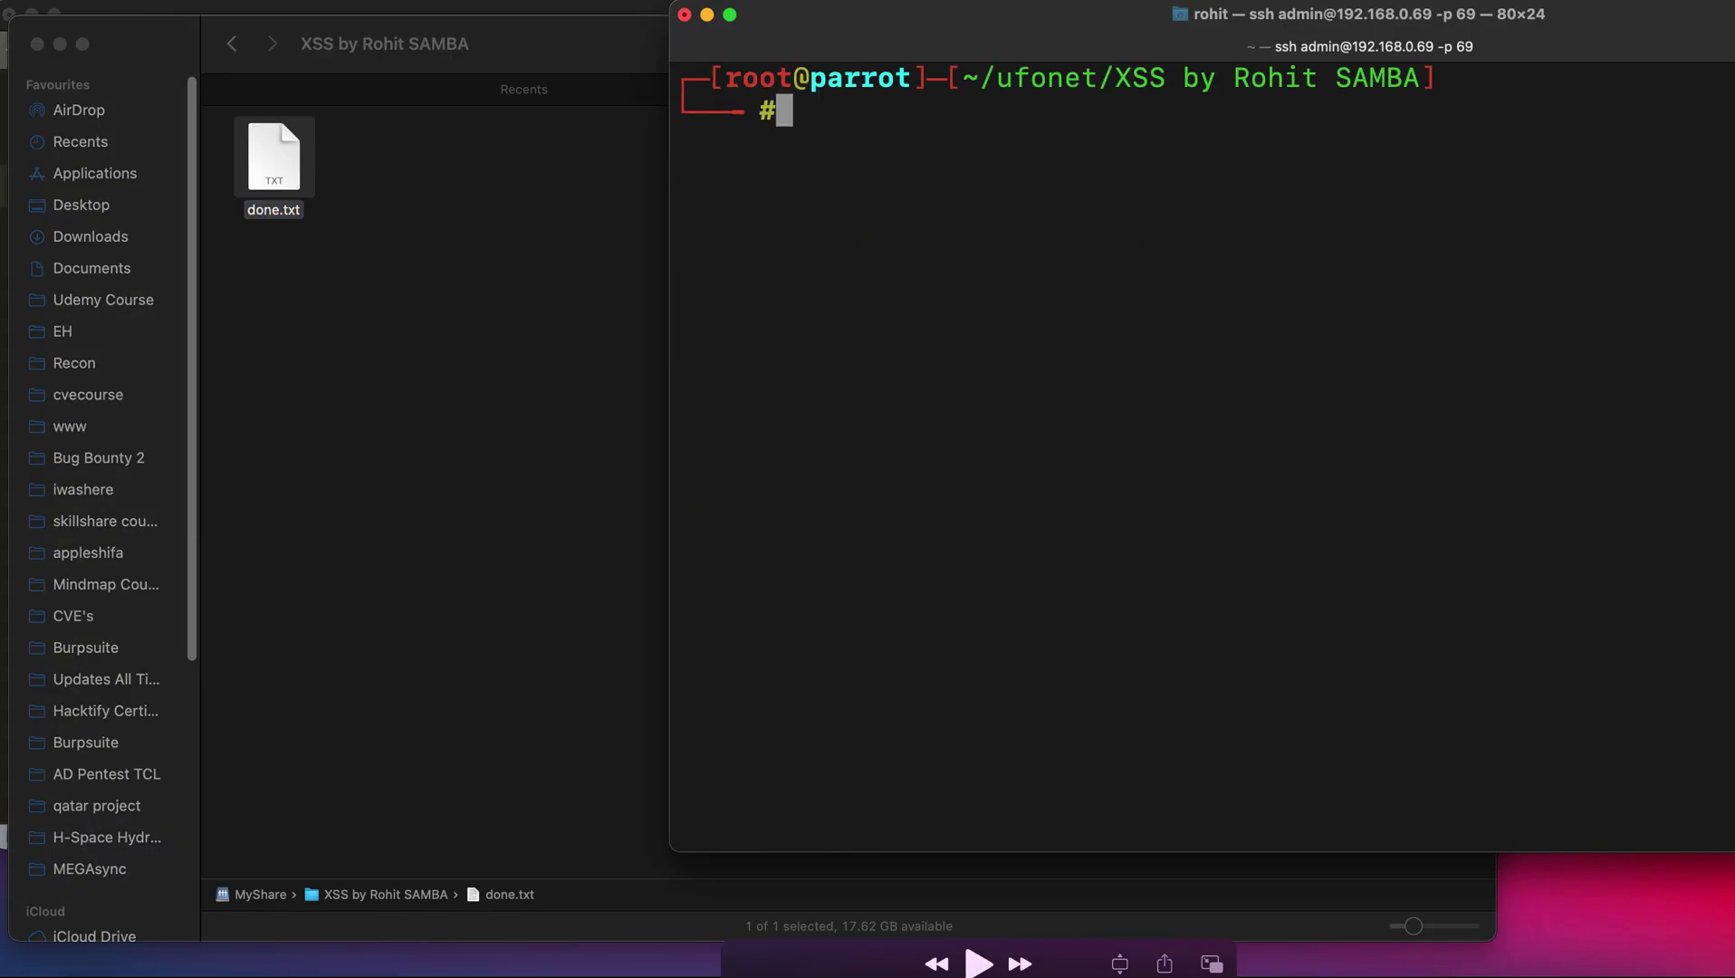